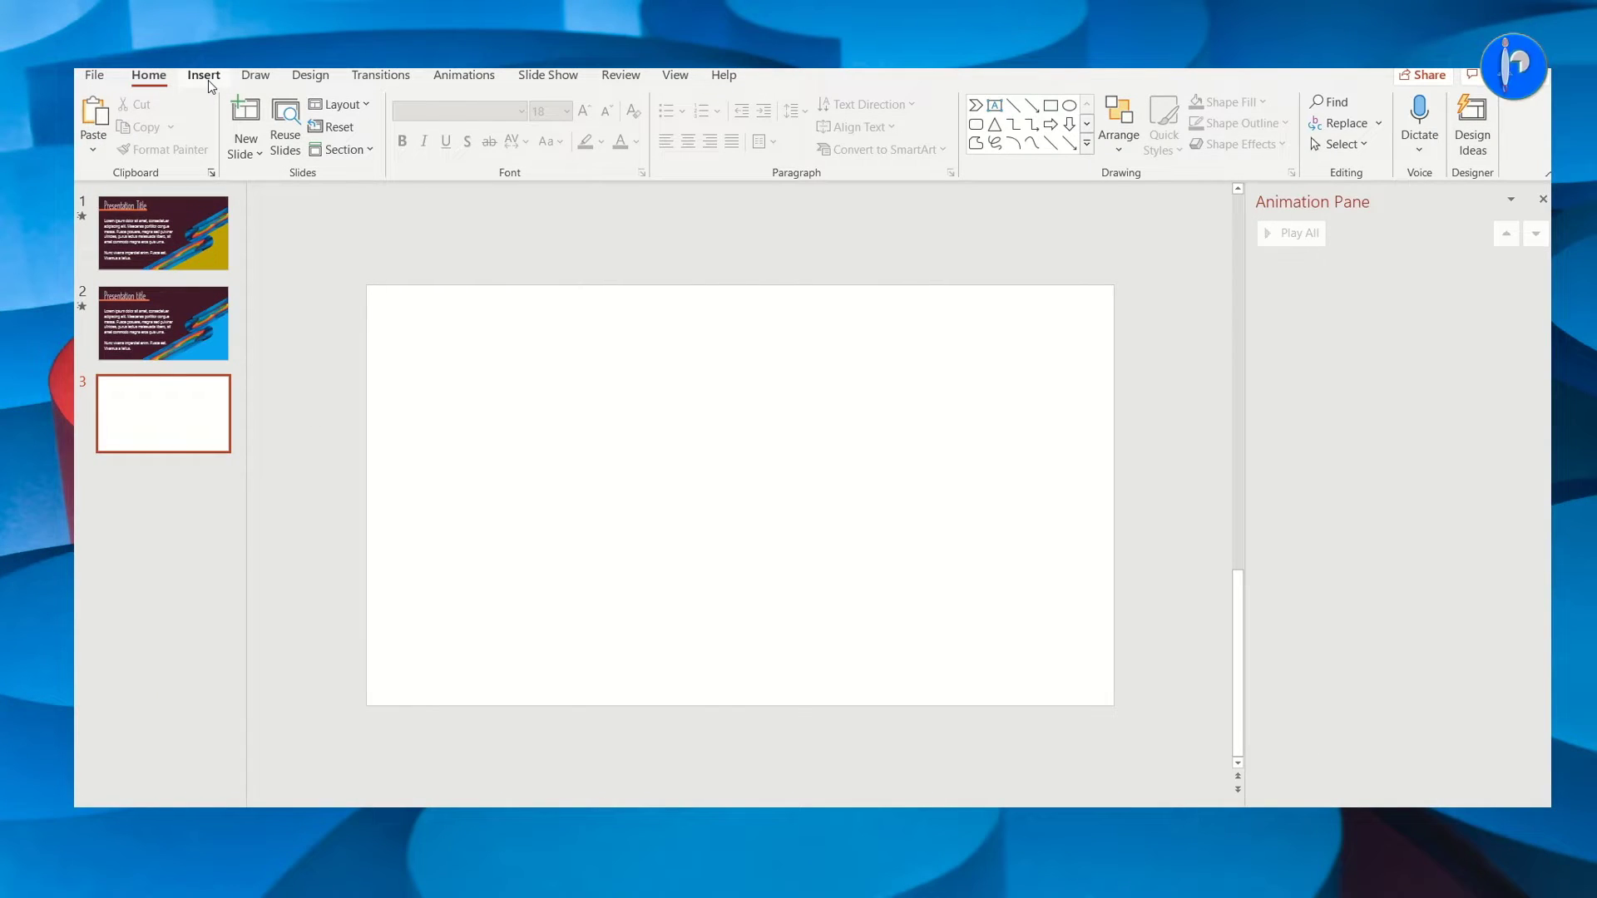
- Draw a blue top-corners-rounded rectangle 3.63" tall on slide 3
click(208, 80)
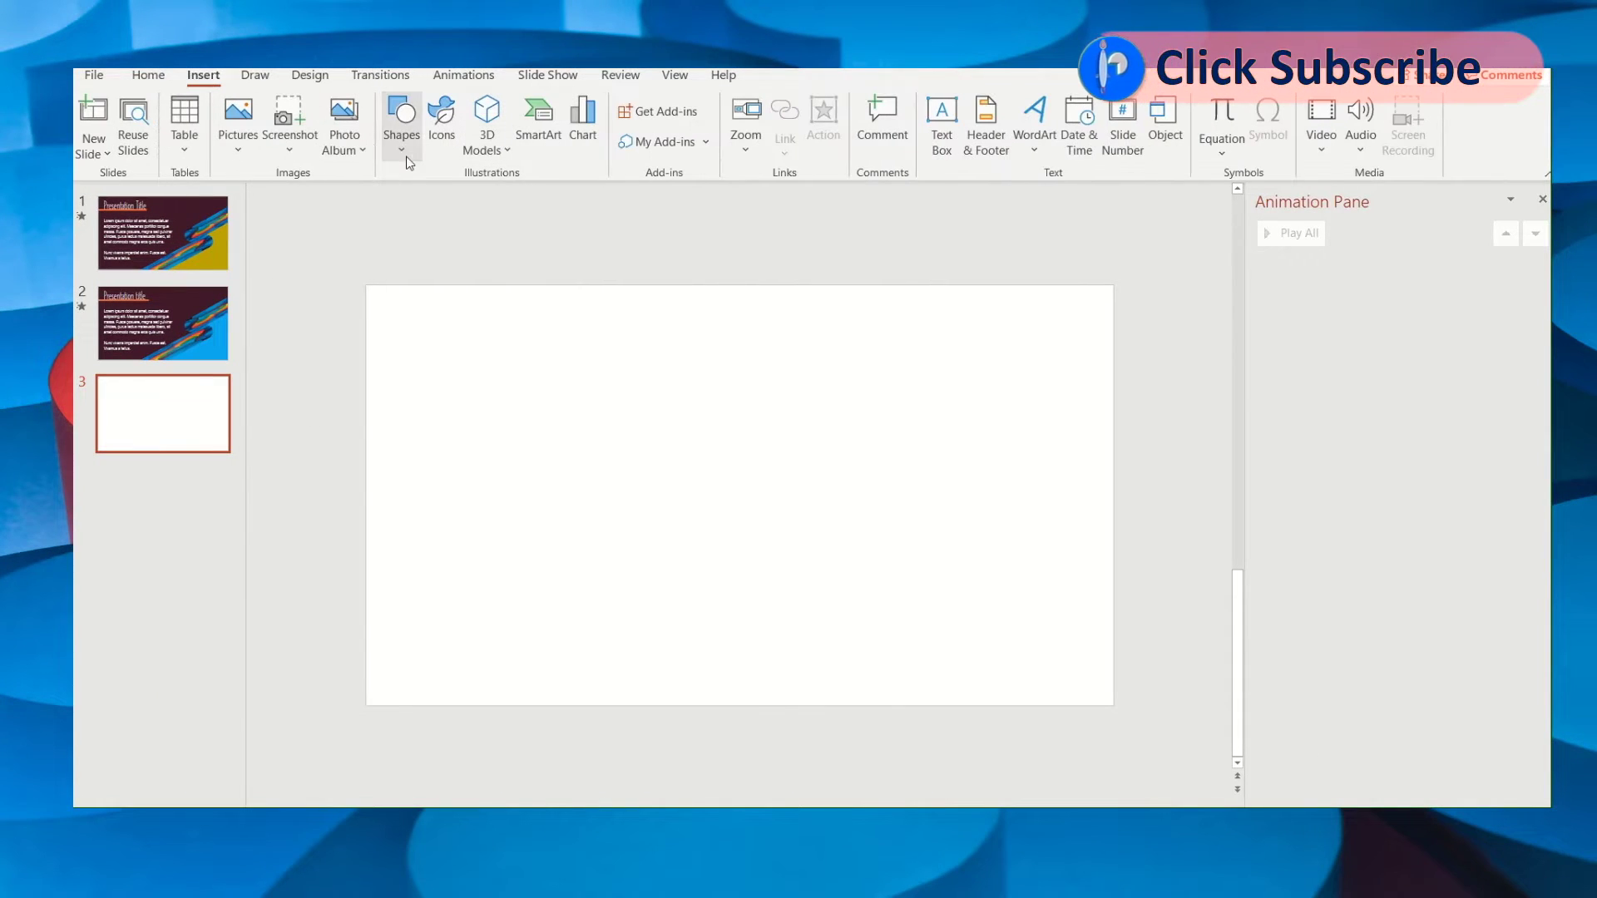
click(401, 121)
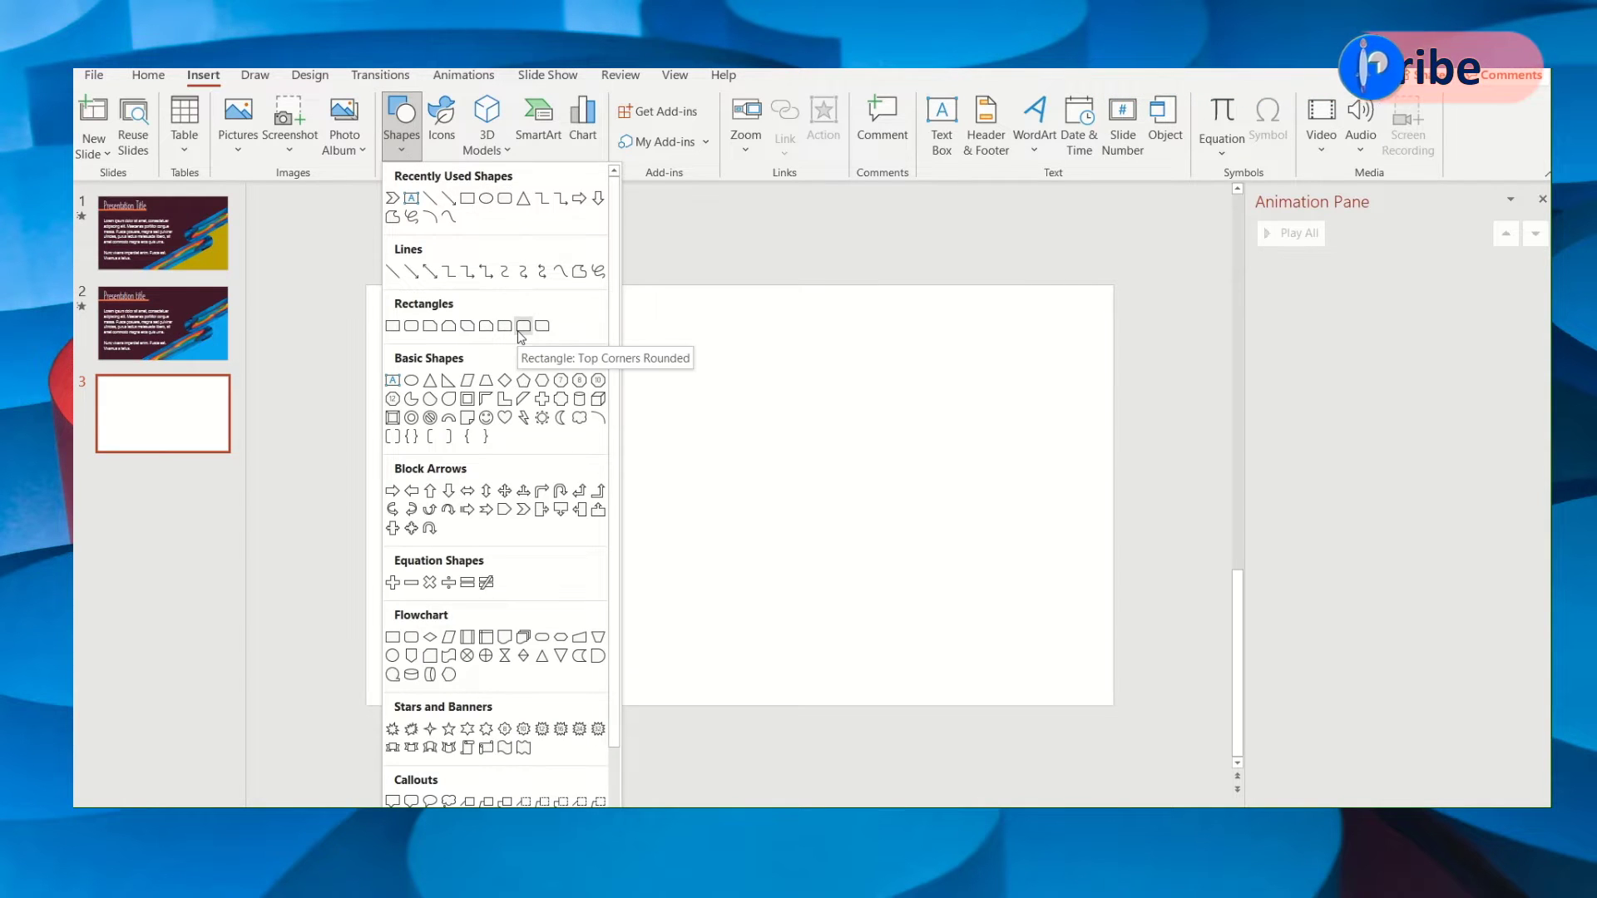
click(663, 367)
click(661, 360)
drag(672, 363, 696, 561)
- Tilt the bar diagonally and place a copy, rotated right 90°, toward the lower left
drag(688, 331, 588, 524)
mouse_move(684, 457)
mouse_down()
mouse_move(1062, 361)
mouse_move(966, 469)
mouse_up()
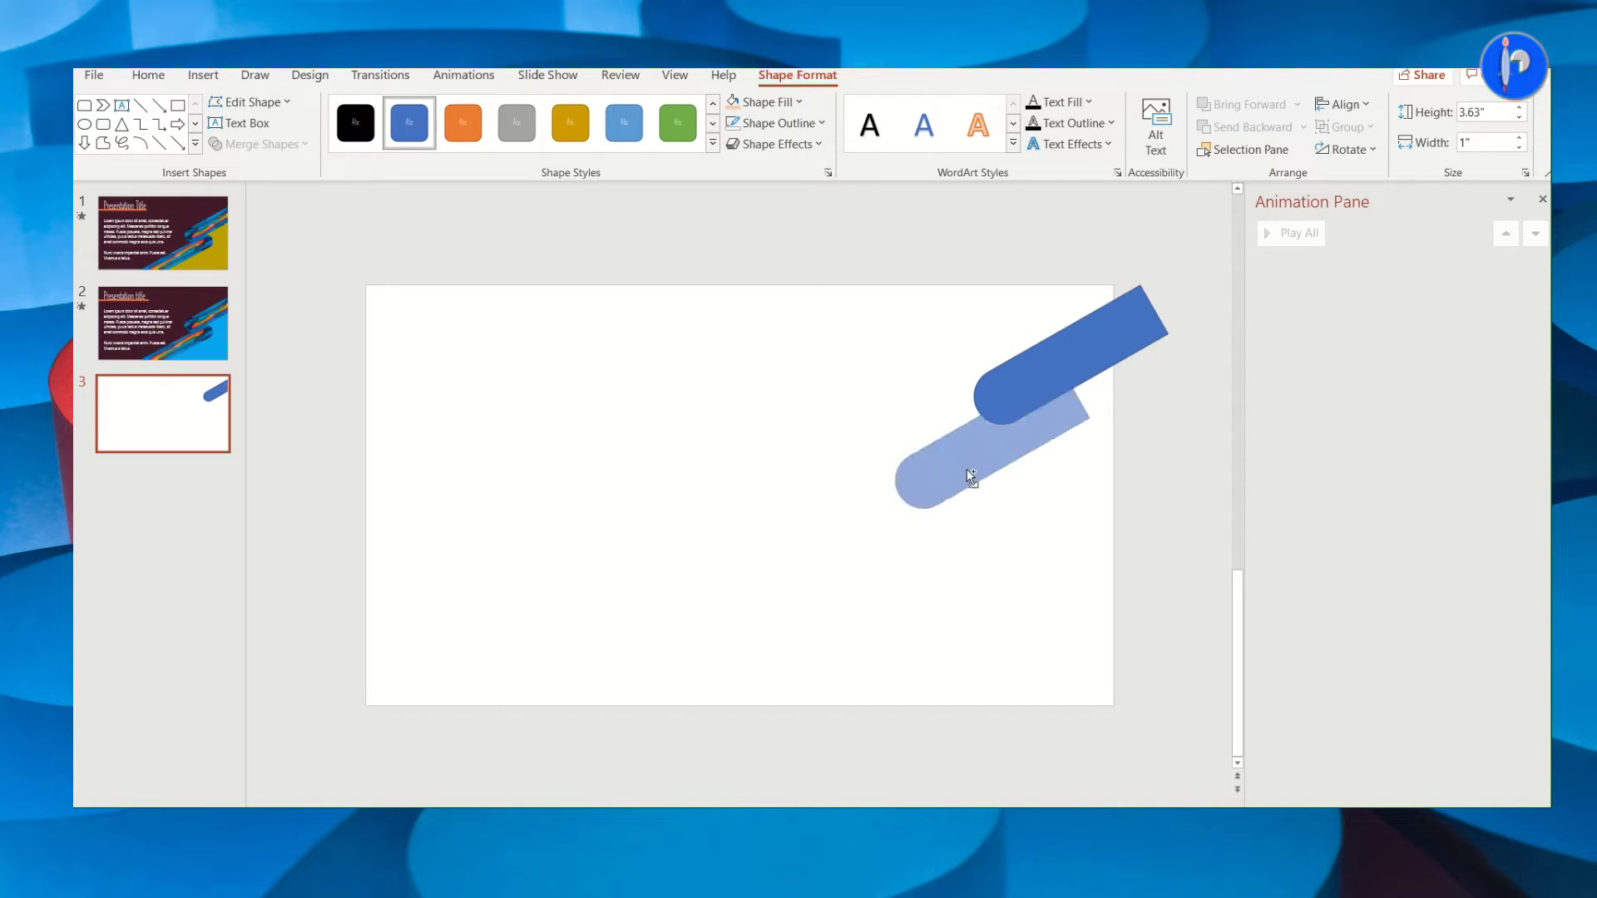
click(1375, 151)
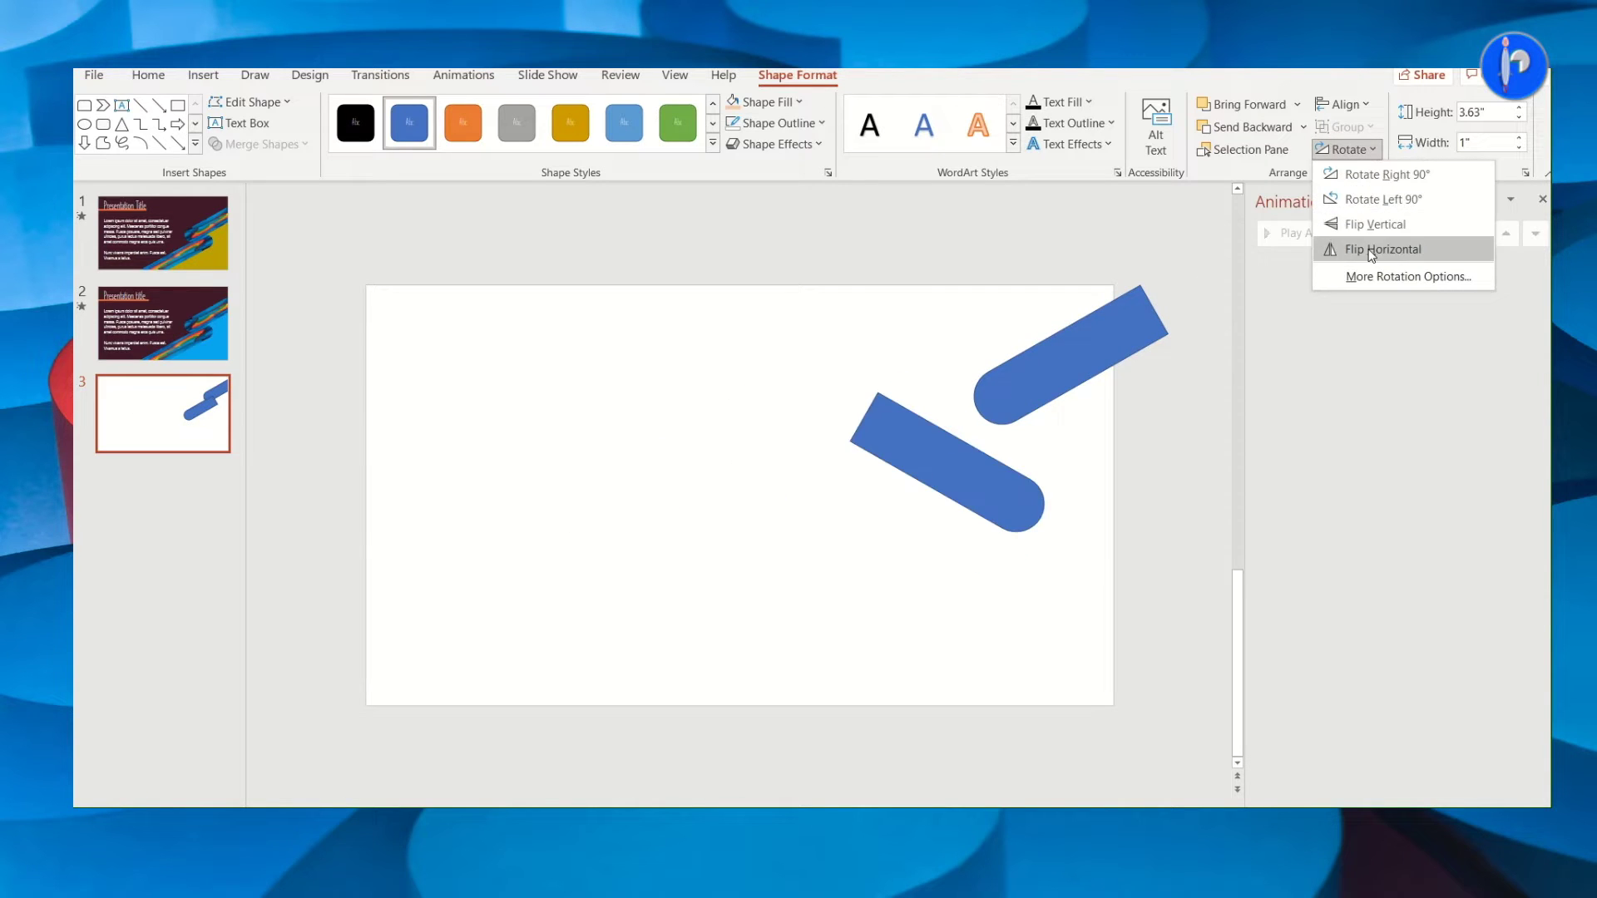
click(1372, 176)
mouse_move(838, 528)
mouse_down()
mouse_move(940, 535)
mouse_move(818, 633)
mouse_up()
click(209, 82)
click(401, 121)
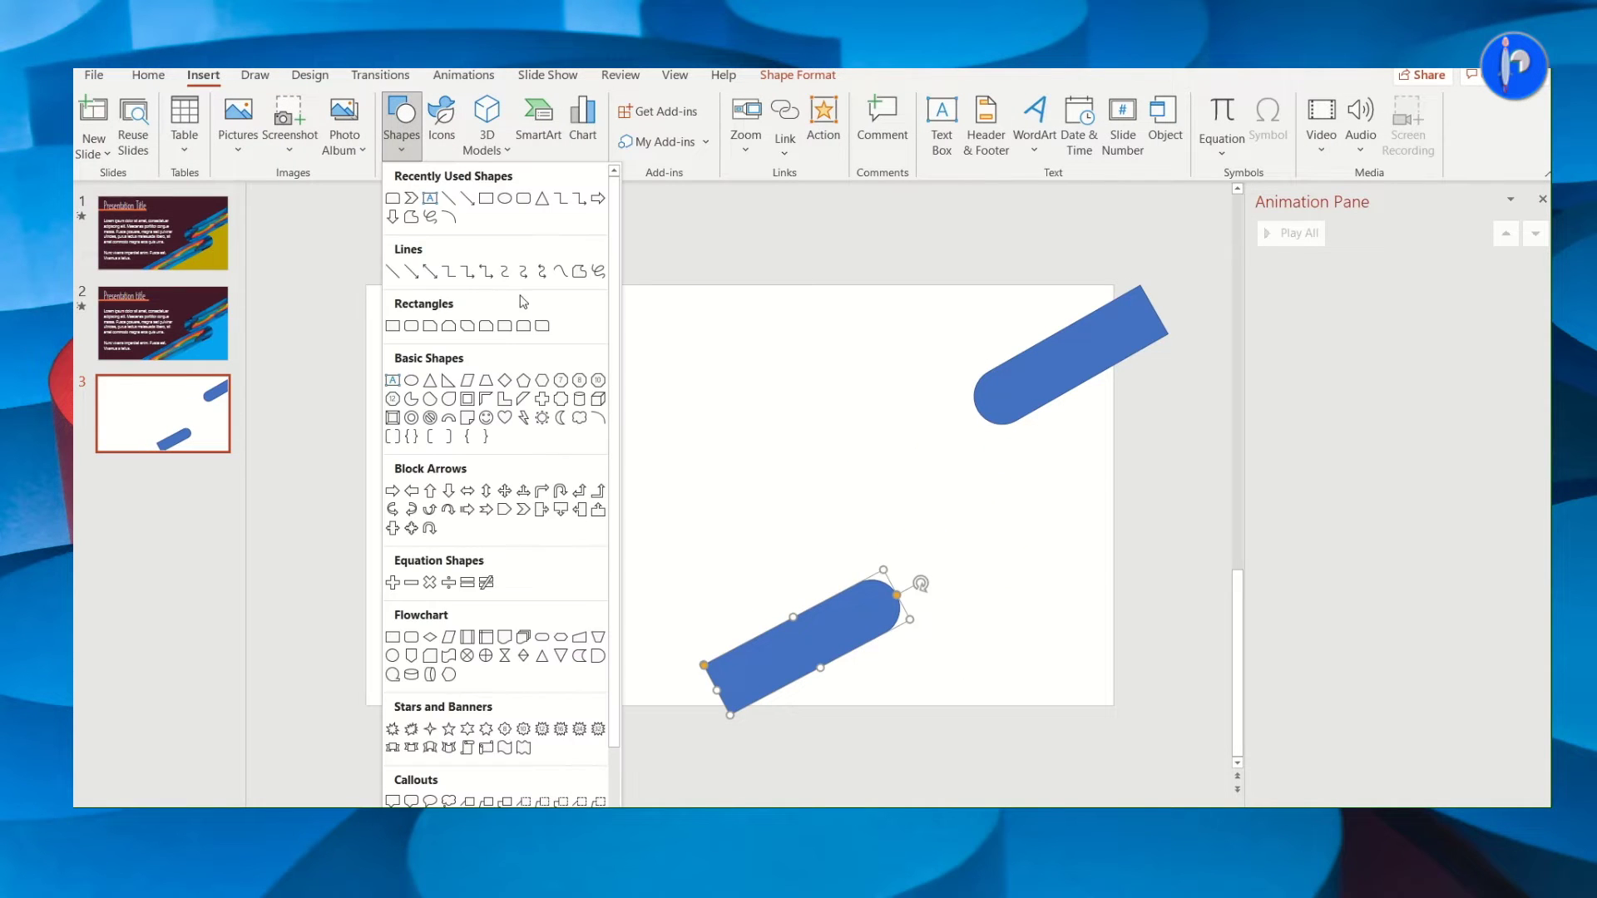
- Add a horizontally flipped right triangle, 5.47" in size, in the slide's bottom-right corner
click(448, 380)
click(635, 388)
drag(702, 452, 746, 500)
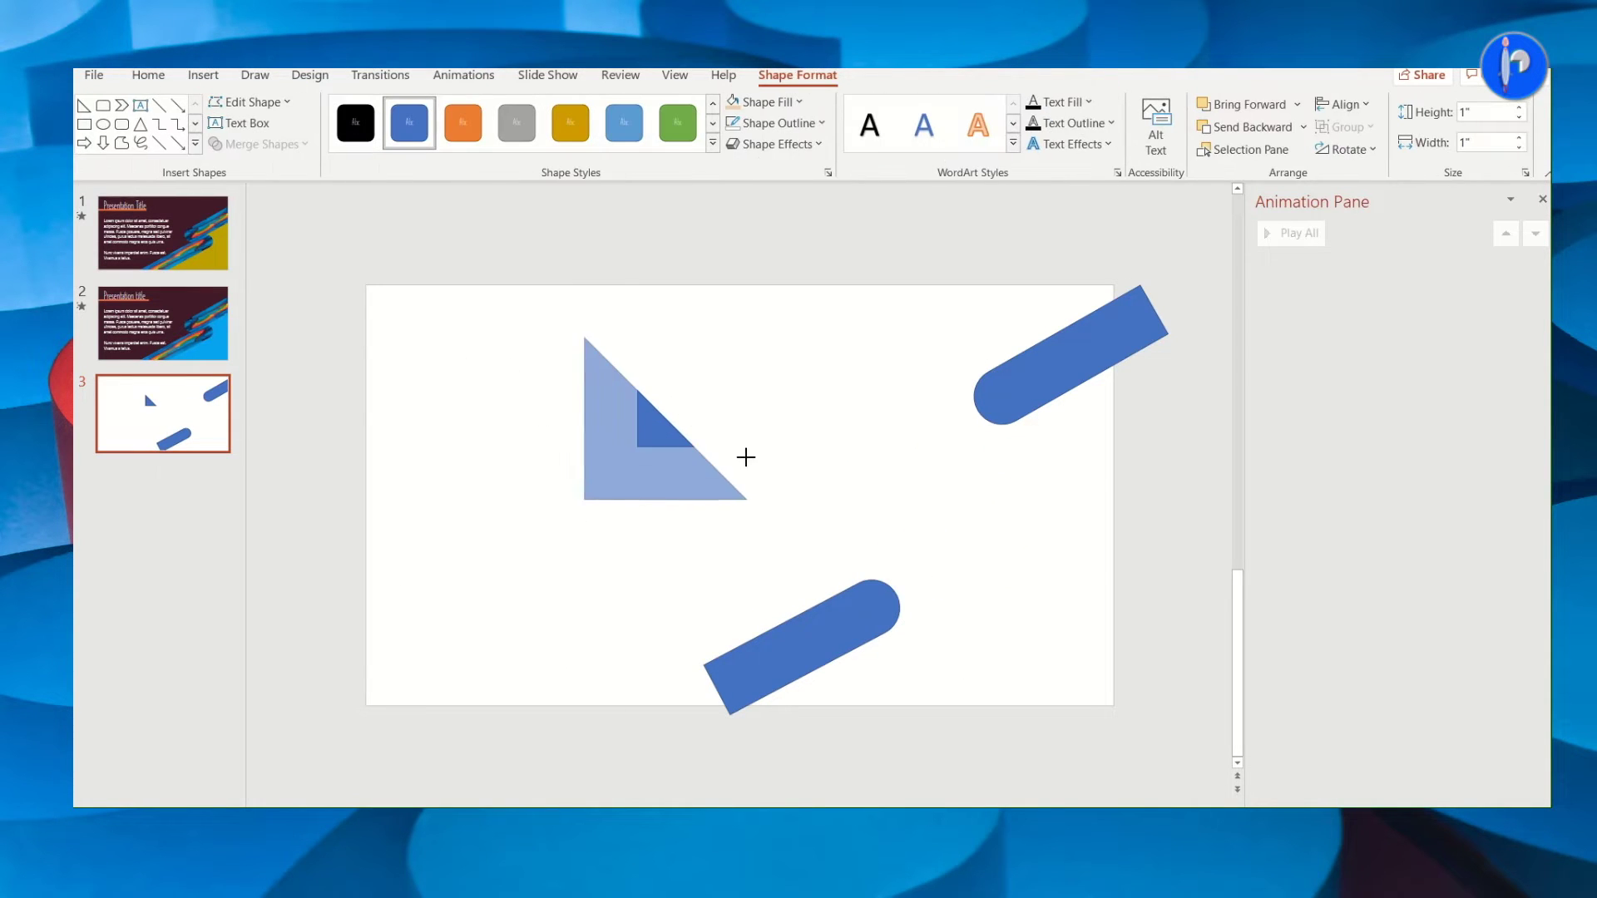
click(1343, 148)
click(1373, 249)
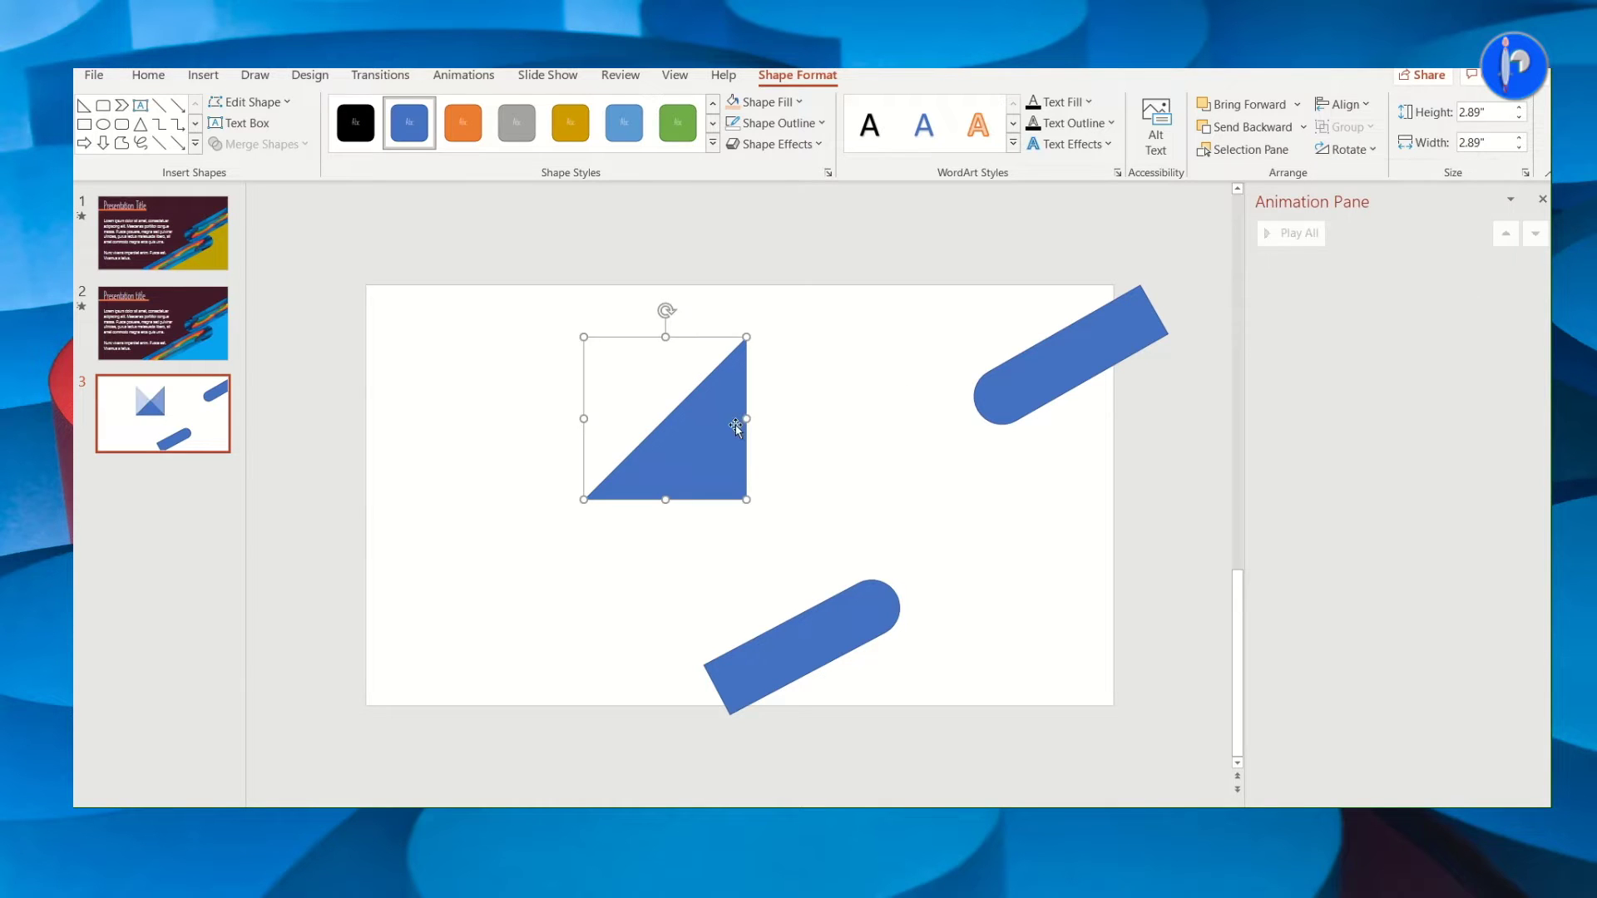
drag(737, 424, 1061, 639)
drag(948, 707, 880, 773)
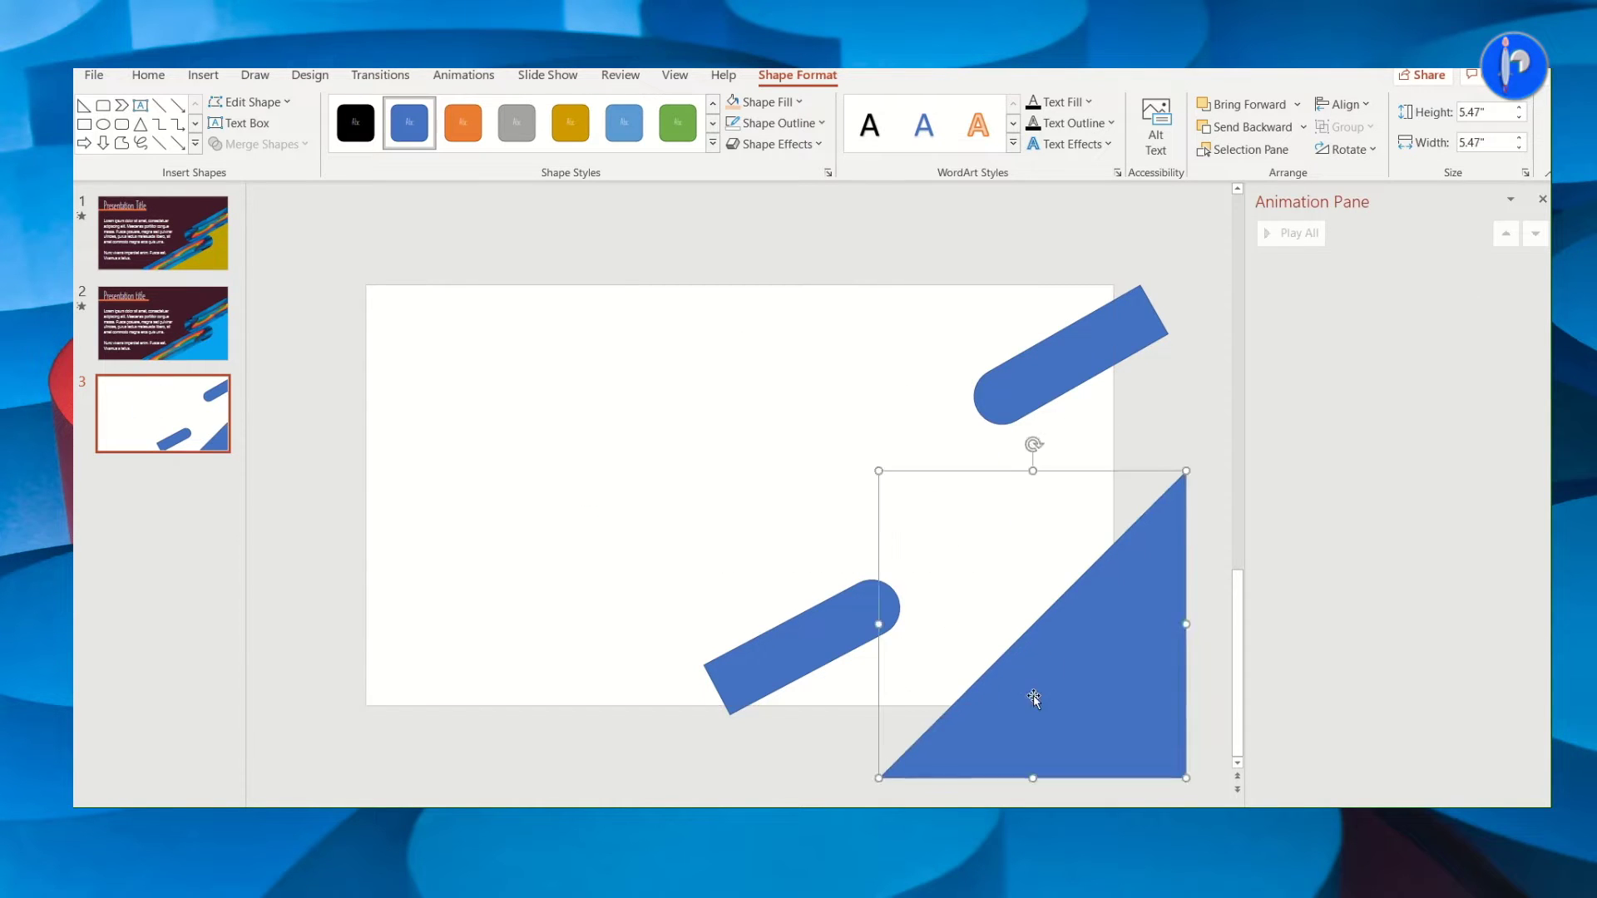
drag(1034, 699, 963, 619)
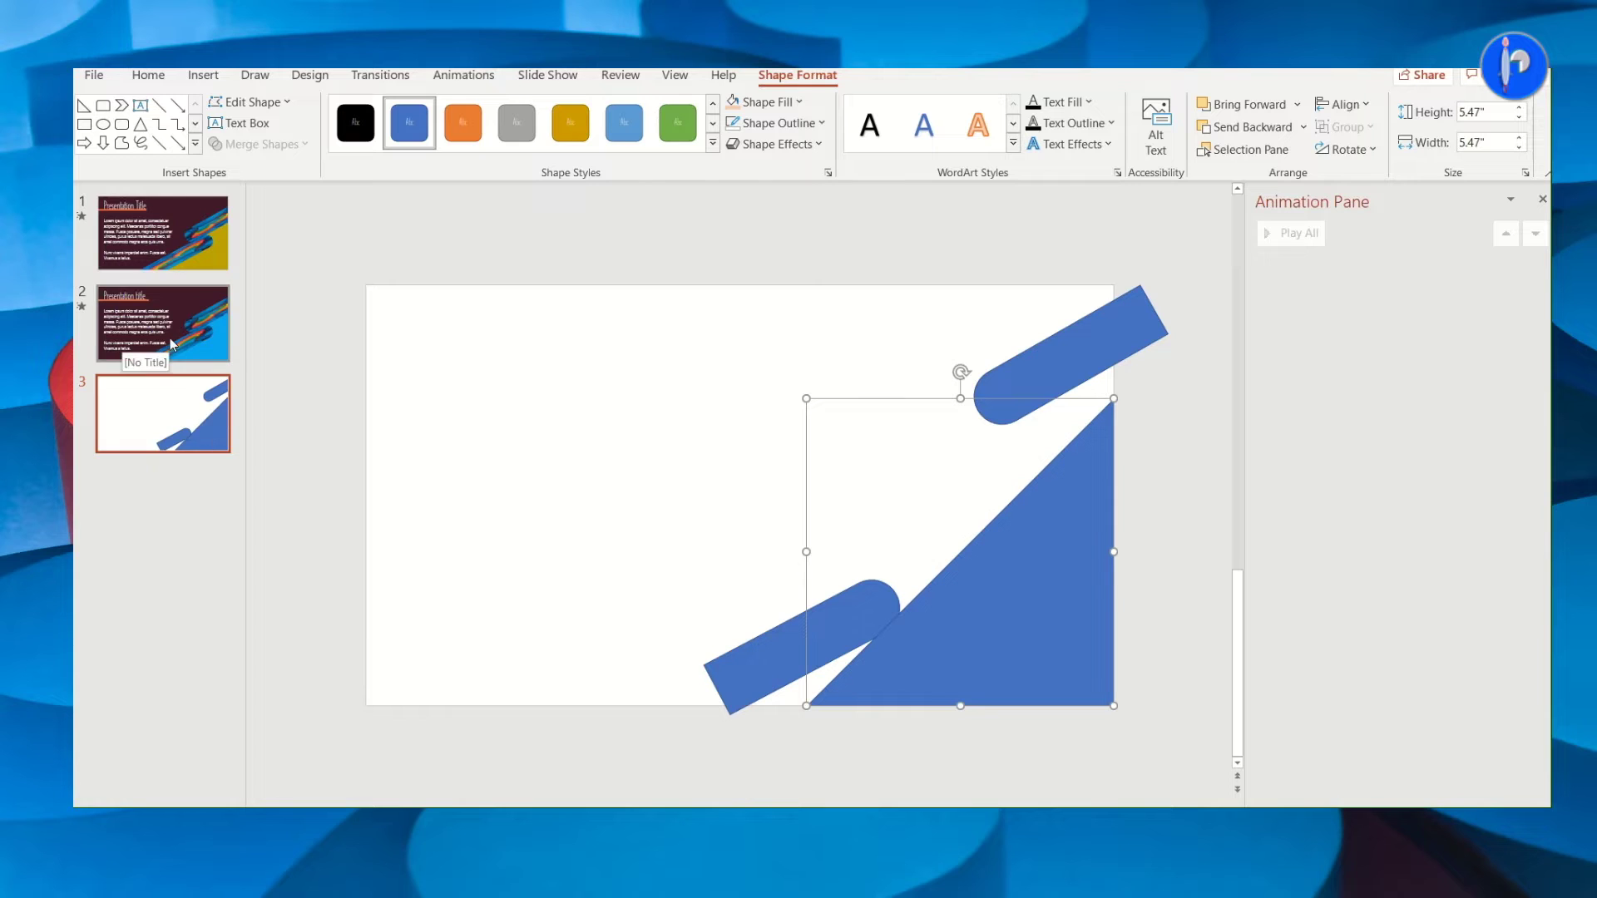
- Use Edit Points to pull the triangle's left vertex further left
right_click(1004, 622)
click(1040, 251)
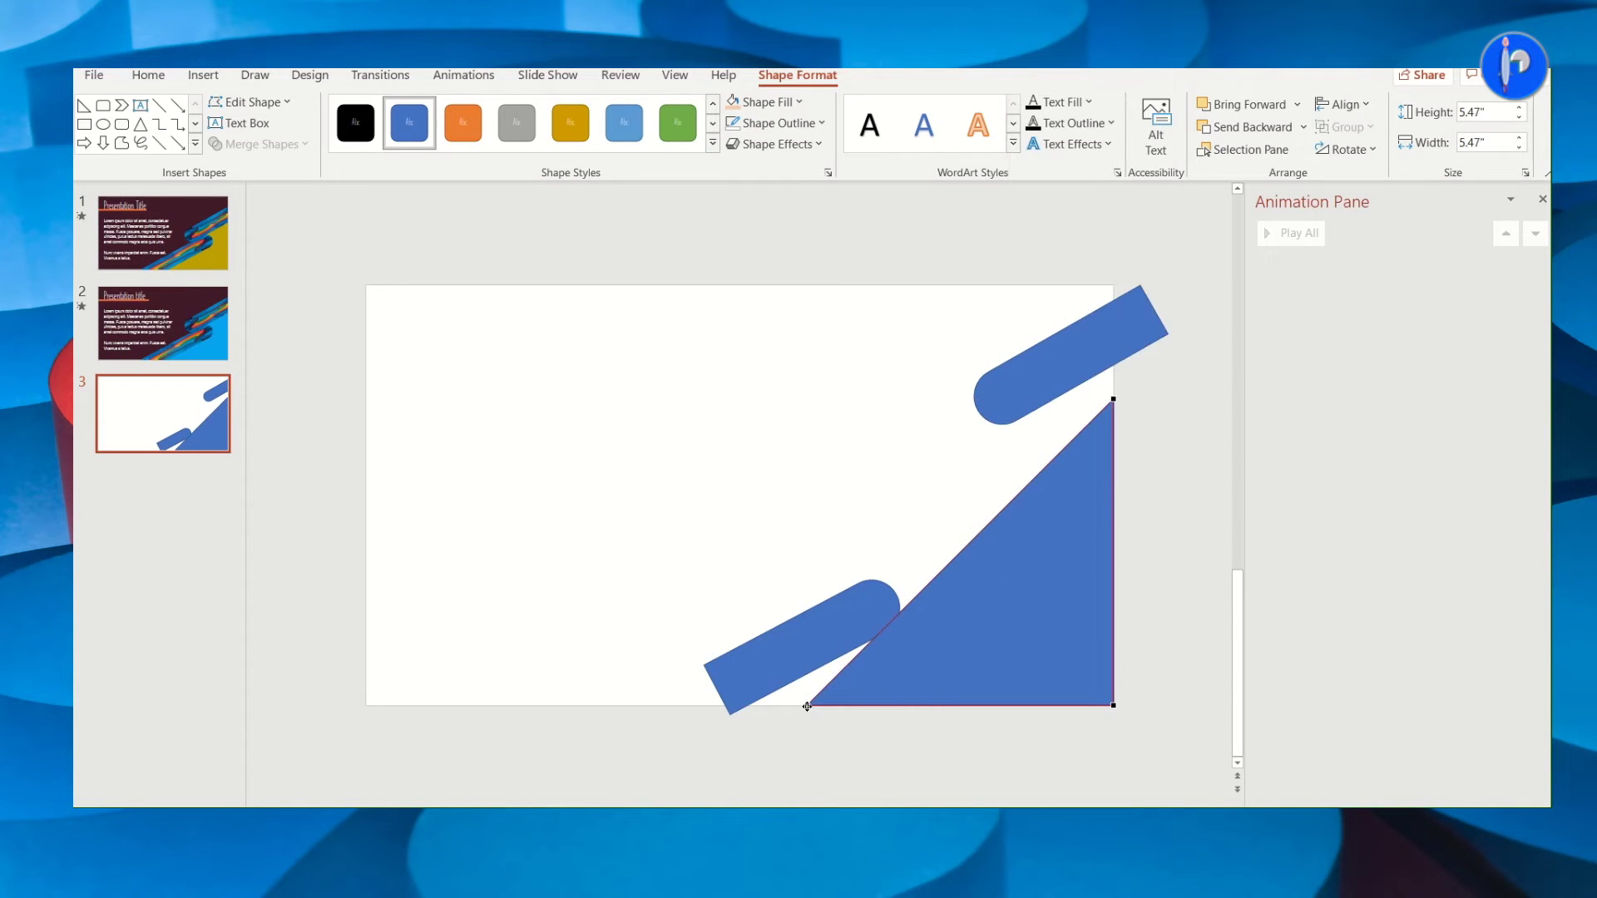
drag(697, 706, 631, 705)
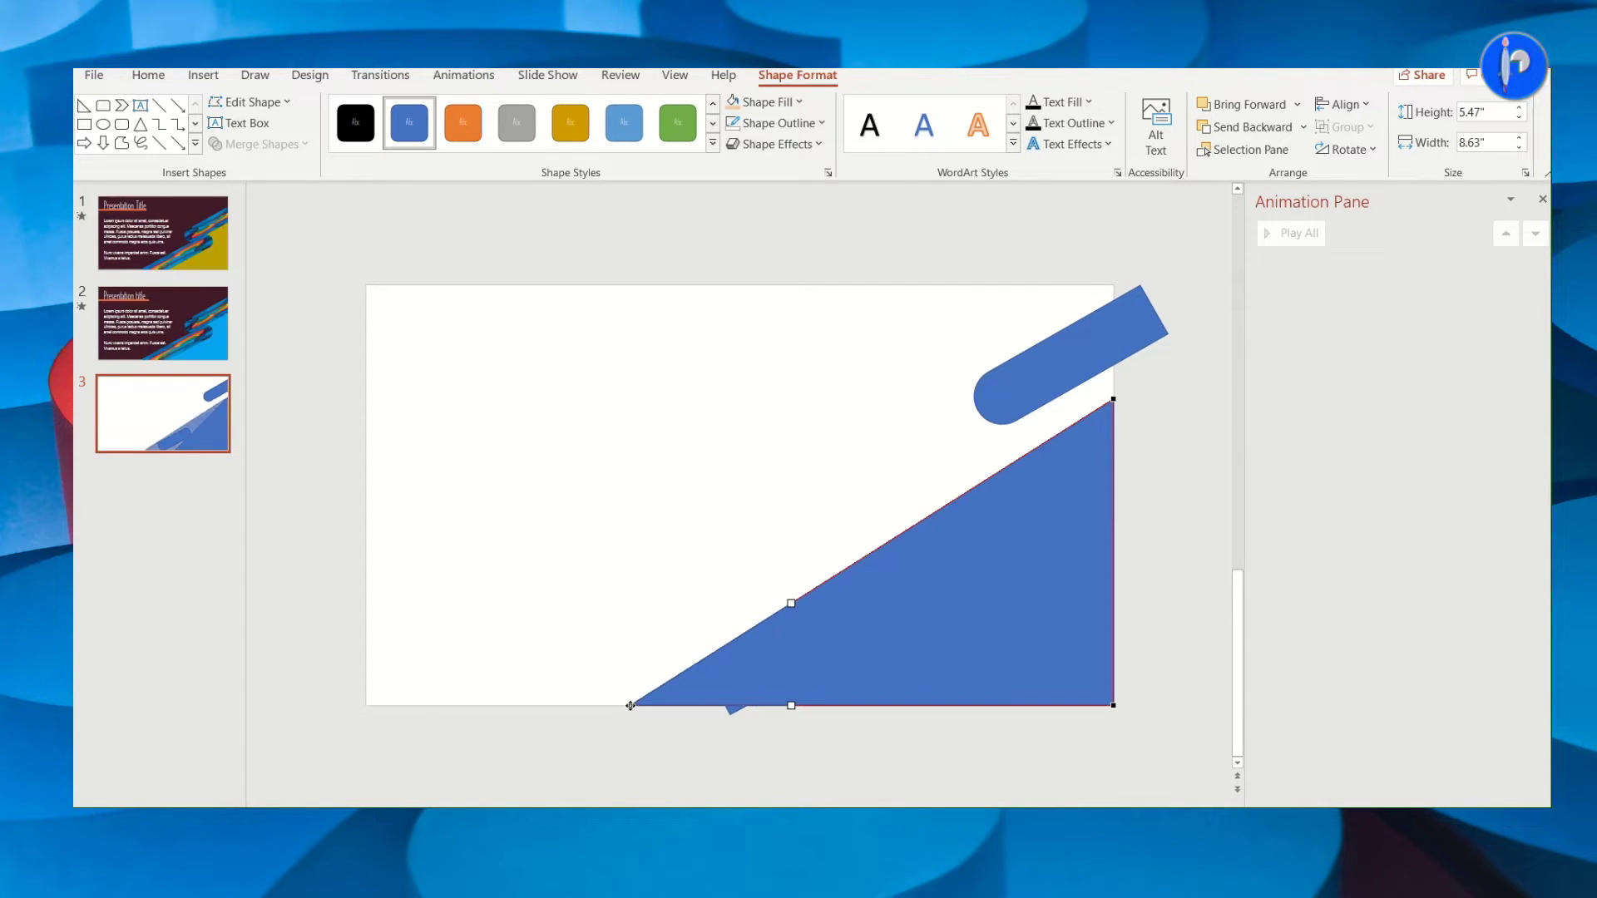
click(732, 713)
- Rotate and move both bars so they lie along the triangle's slope
drag(732, 713, 620, 686)
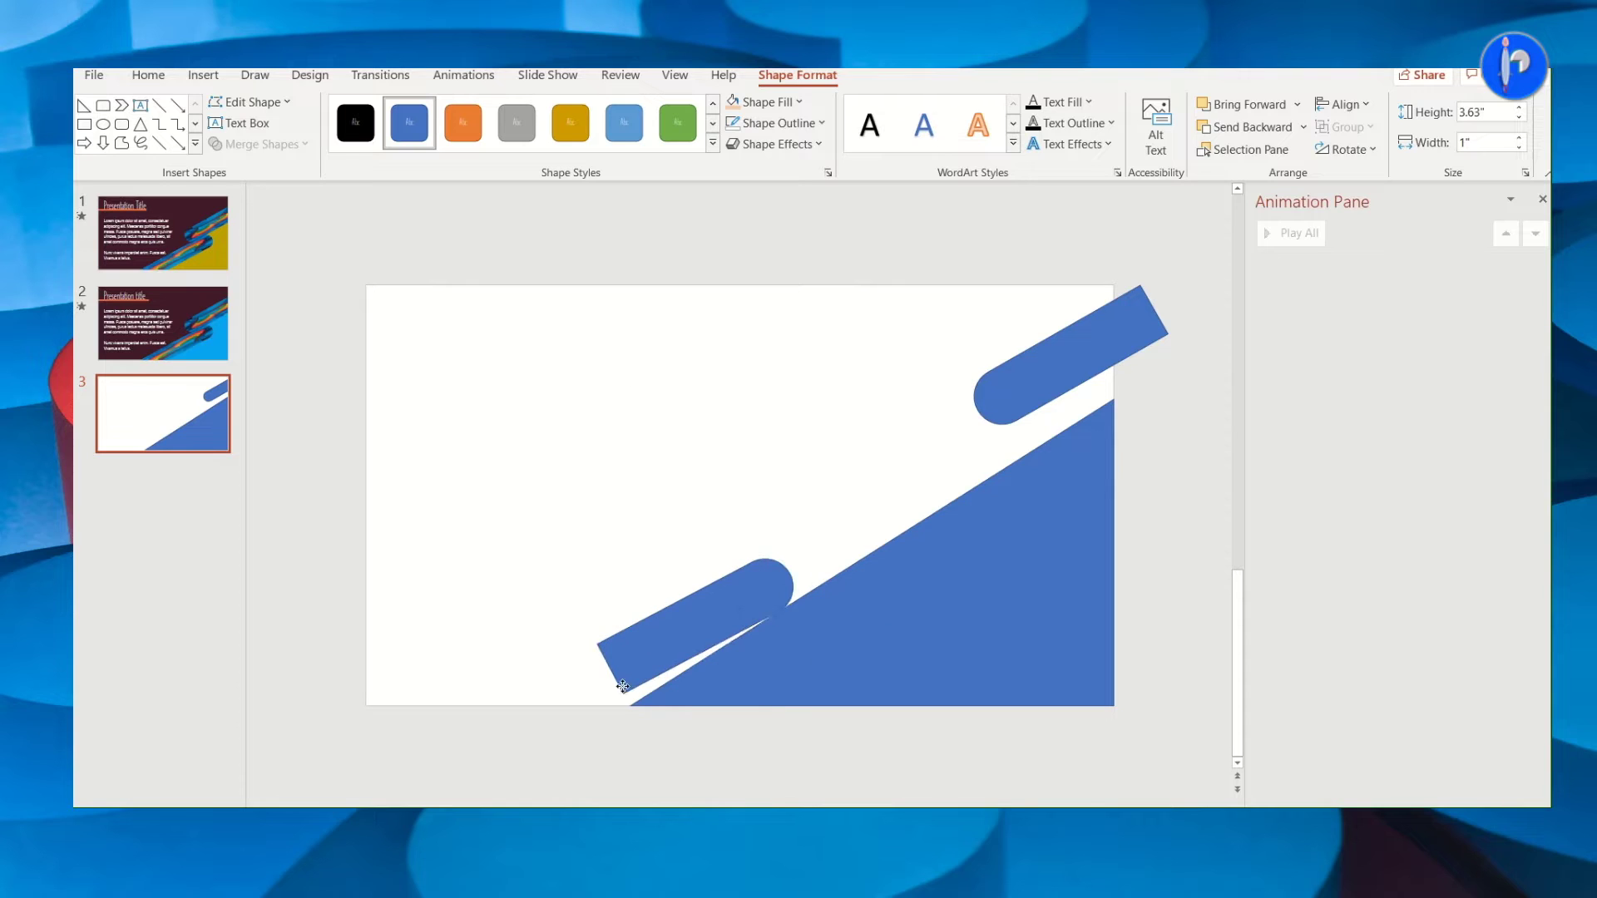
drag(807, 563, 807, 557)
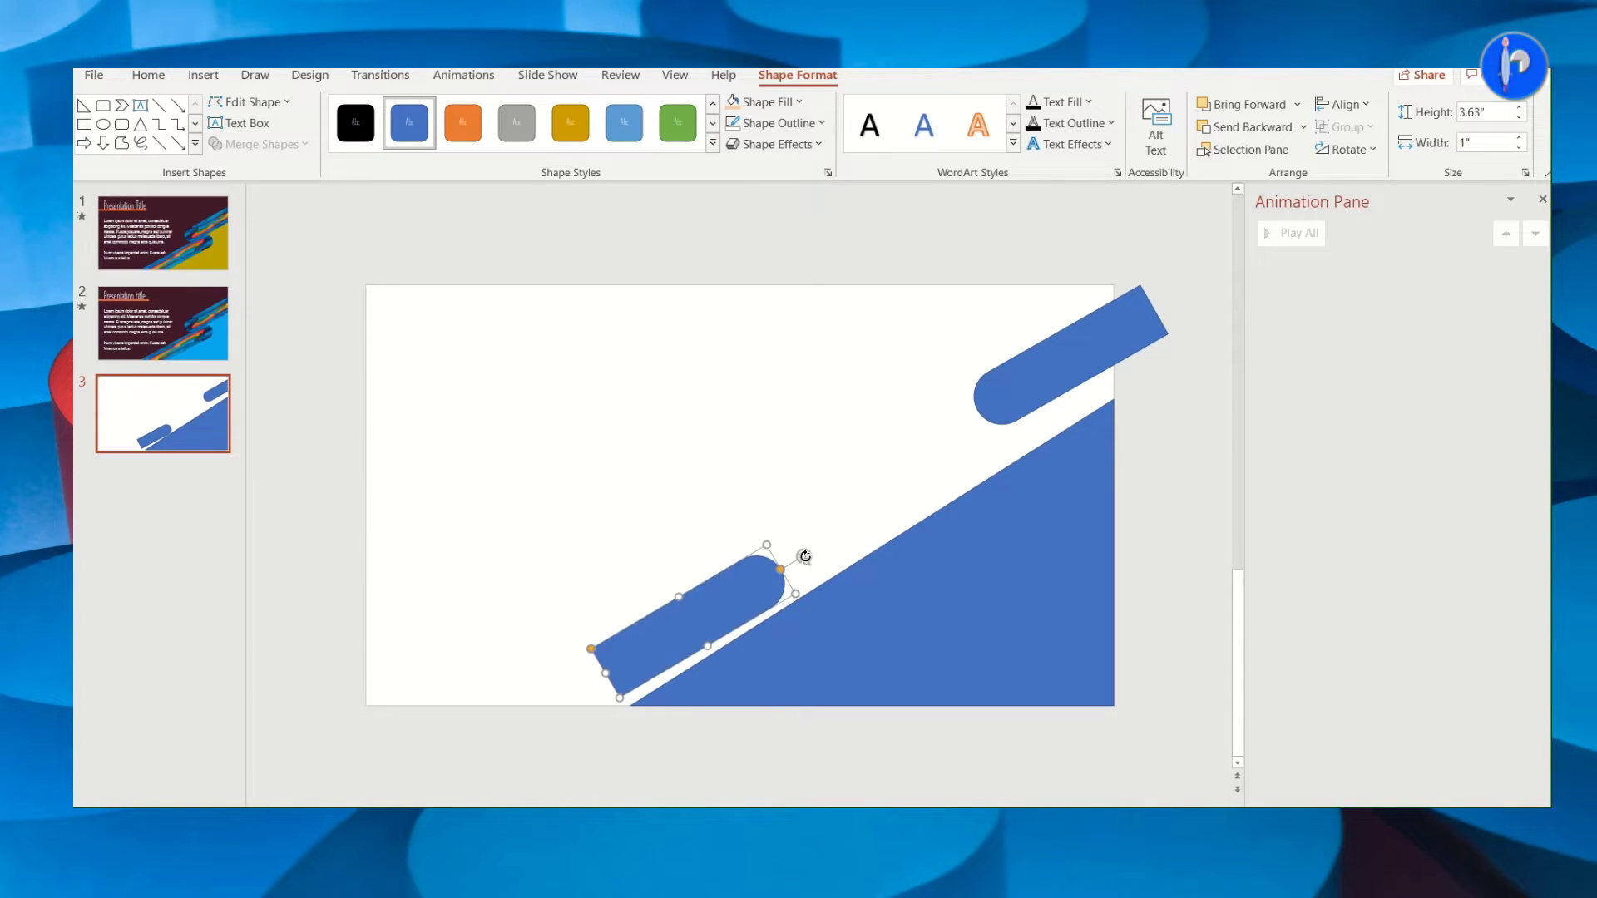
drag(720, 609, 747, 683)
drag(1069, 371, 950, 474)
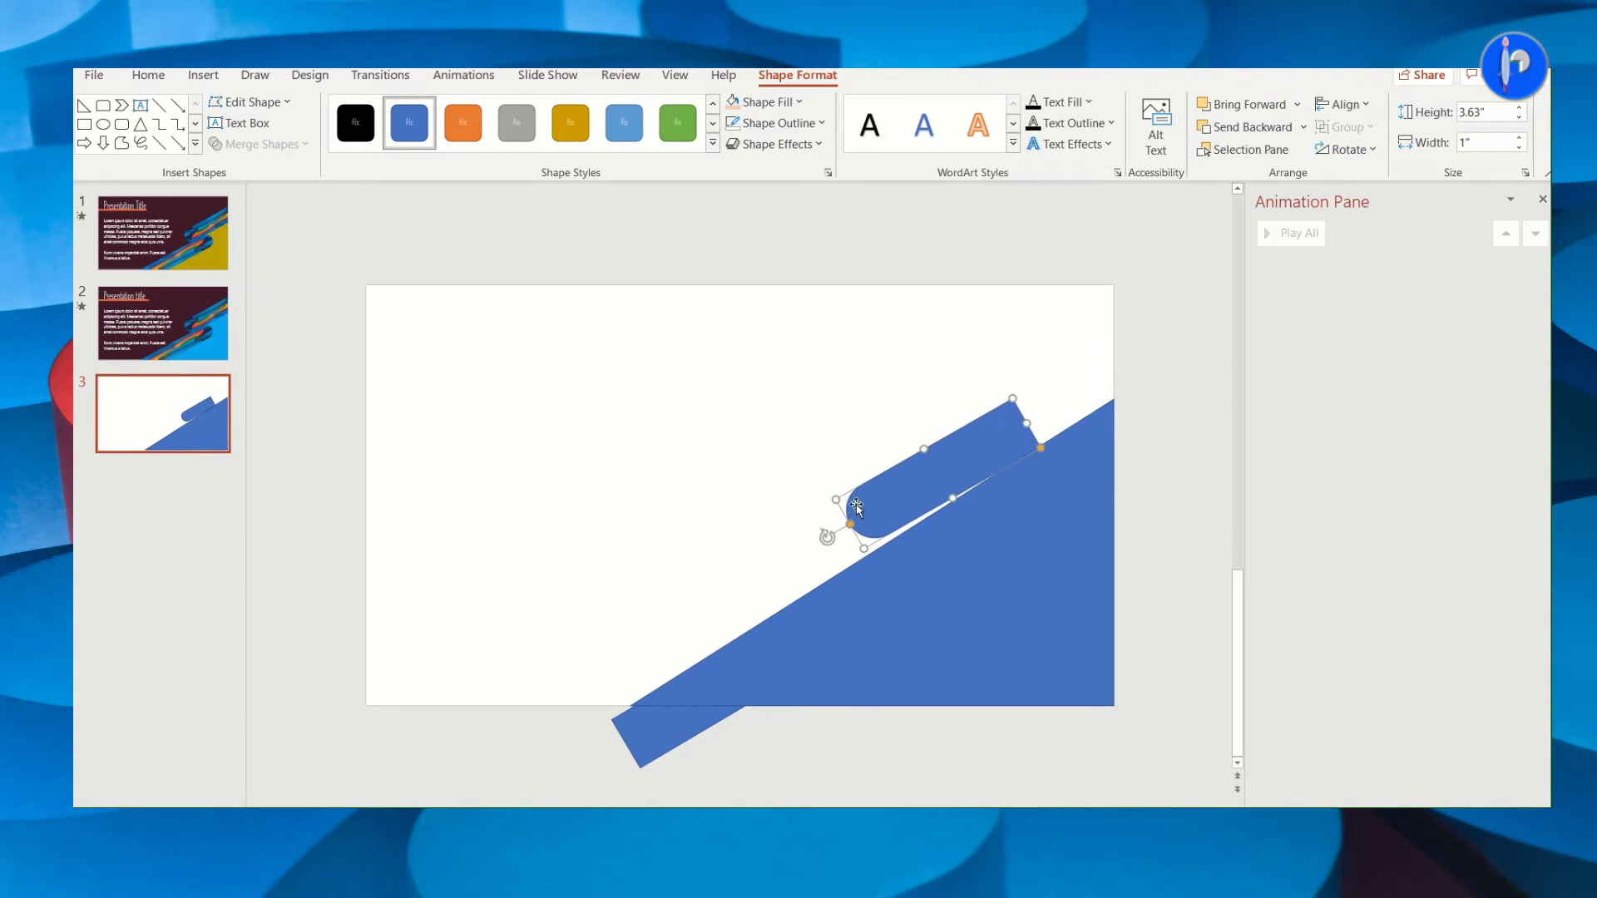
drag(824, 539, 829, 542)
drag(970, 467, 1147, 344)
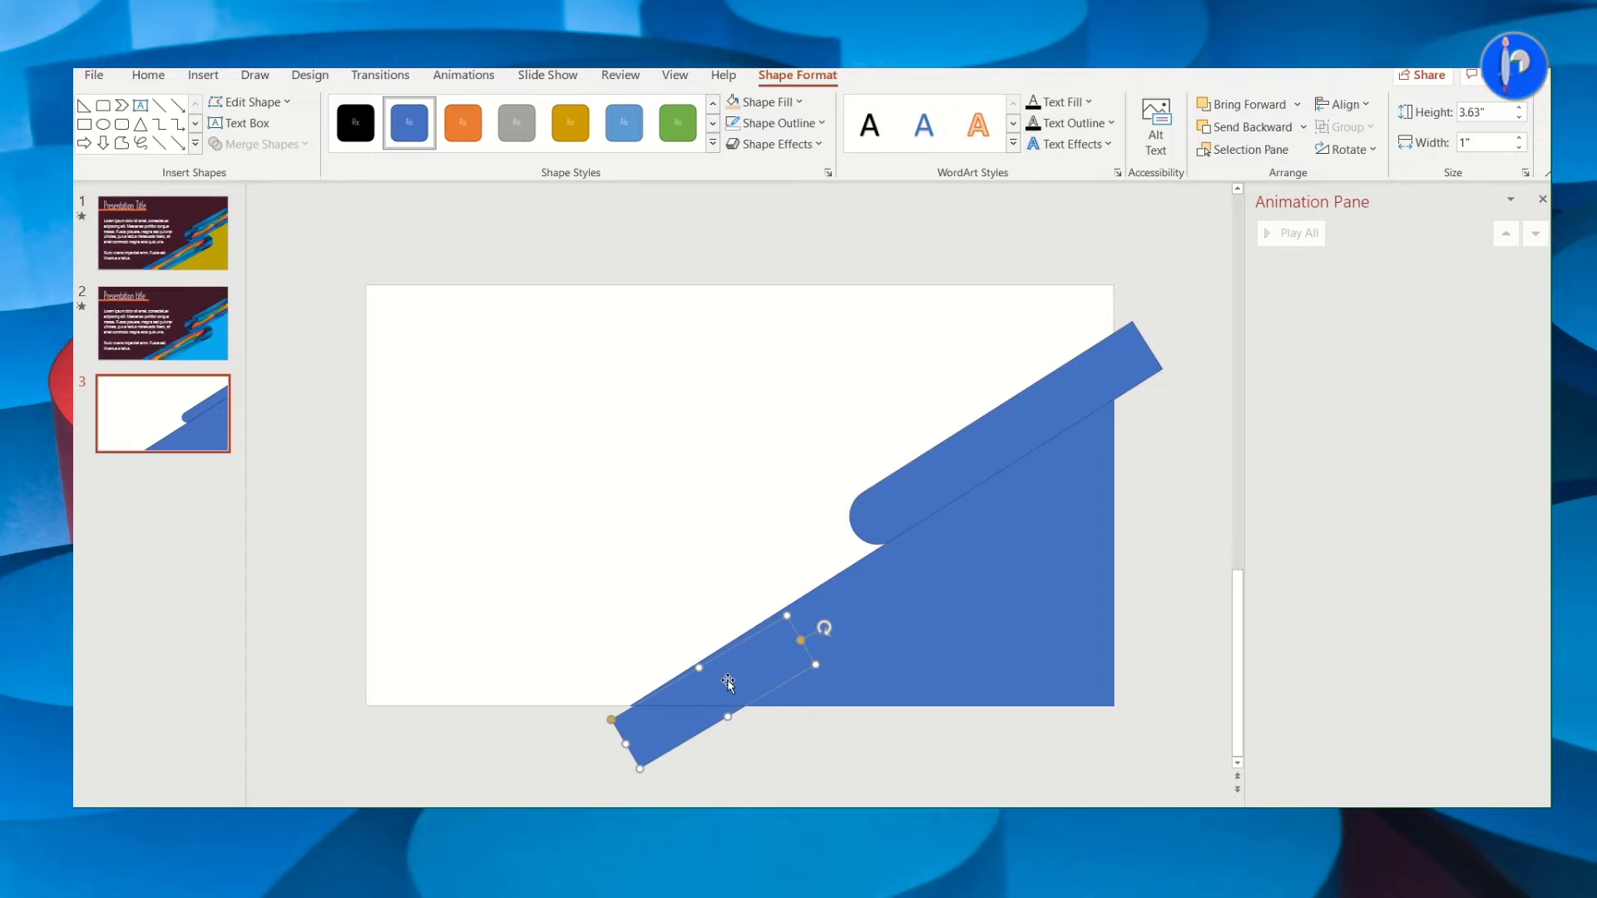
- Colour the upper bar orange and the lower bar green with shape styles
click(677, 123)
click(1002, 457)
click(463, 123)
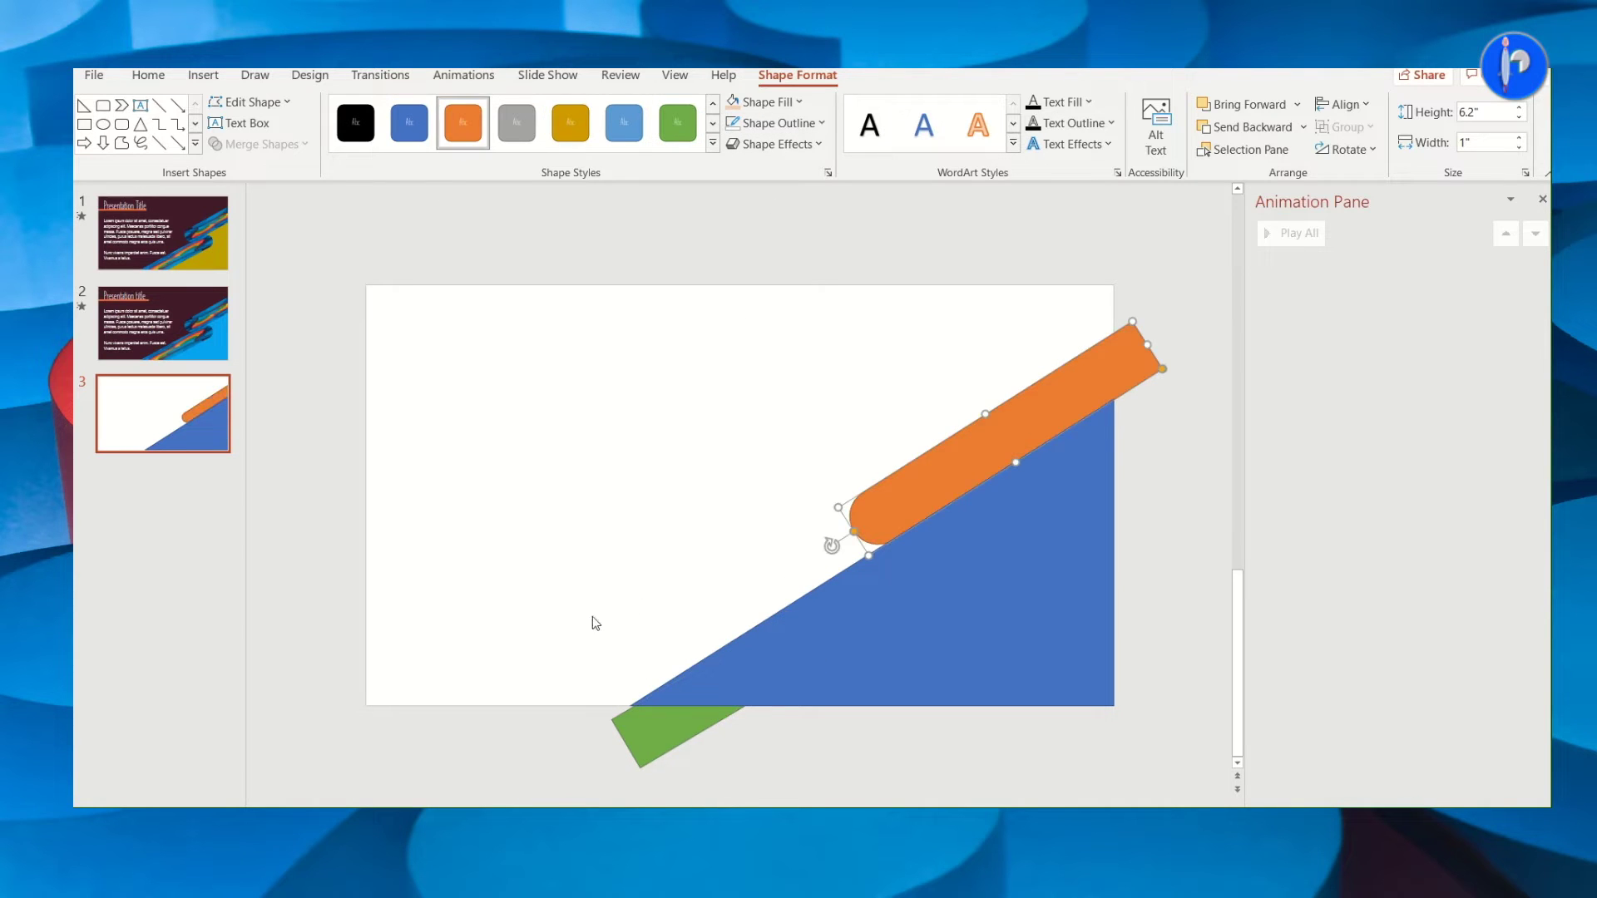
right_click(666, 720)
key(Escape)
- Stretch the green bar to 7.41" along the edge and drag out a thin copy as a line
drag(759, 672, 945, 550)
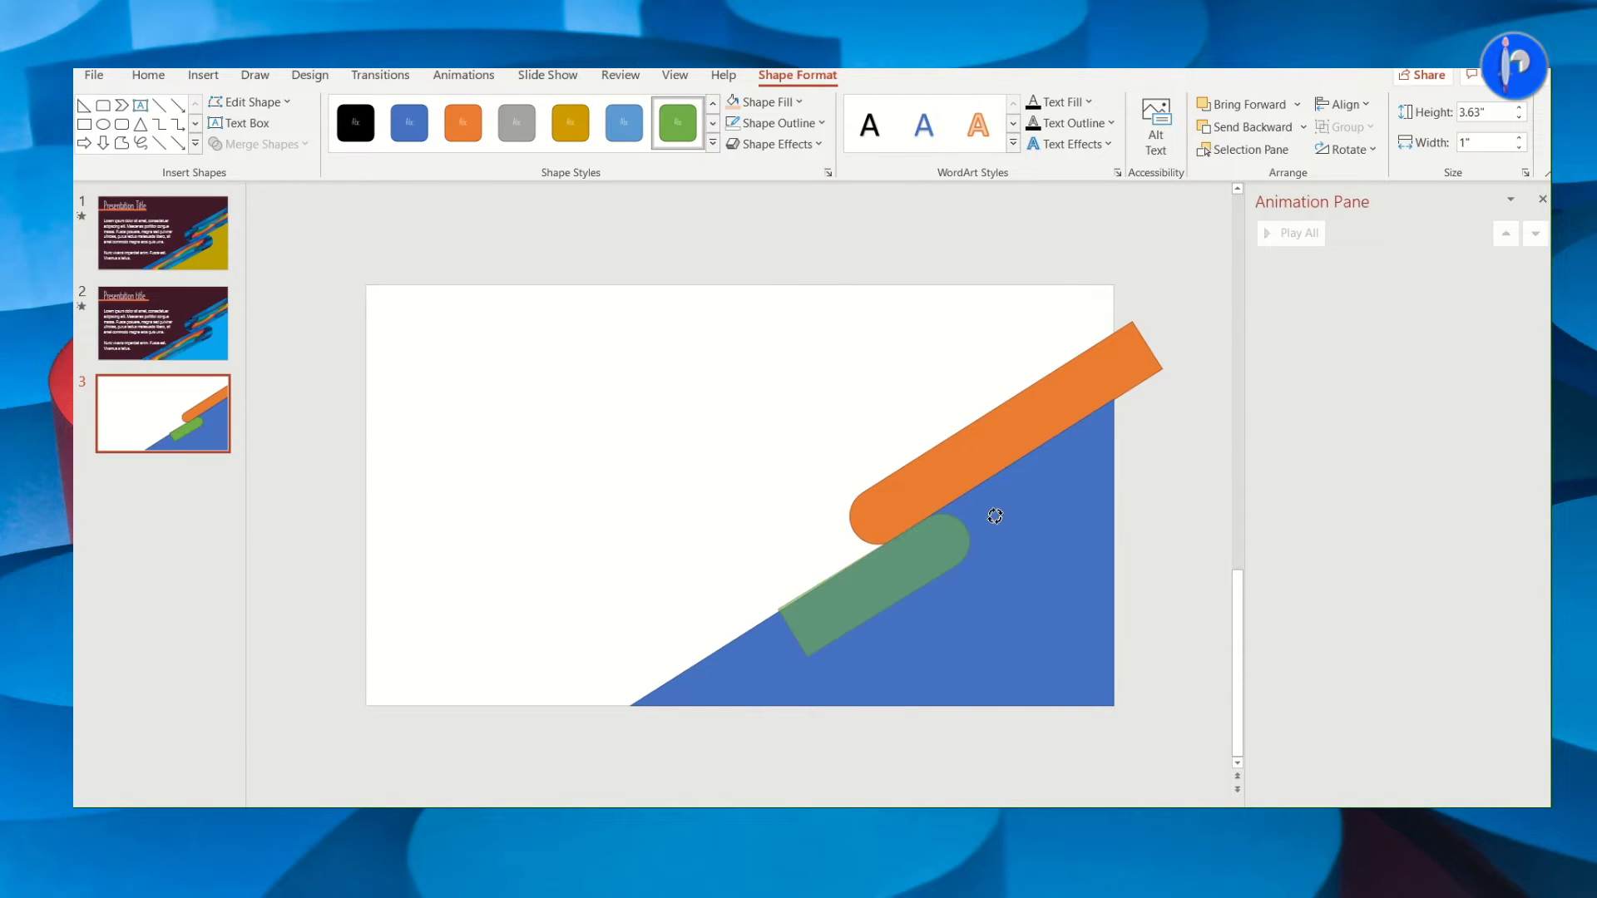
drag(791, 632, 610, 747)
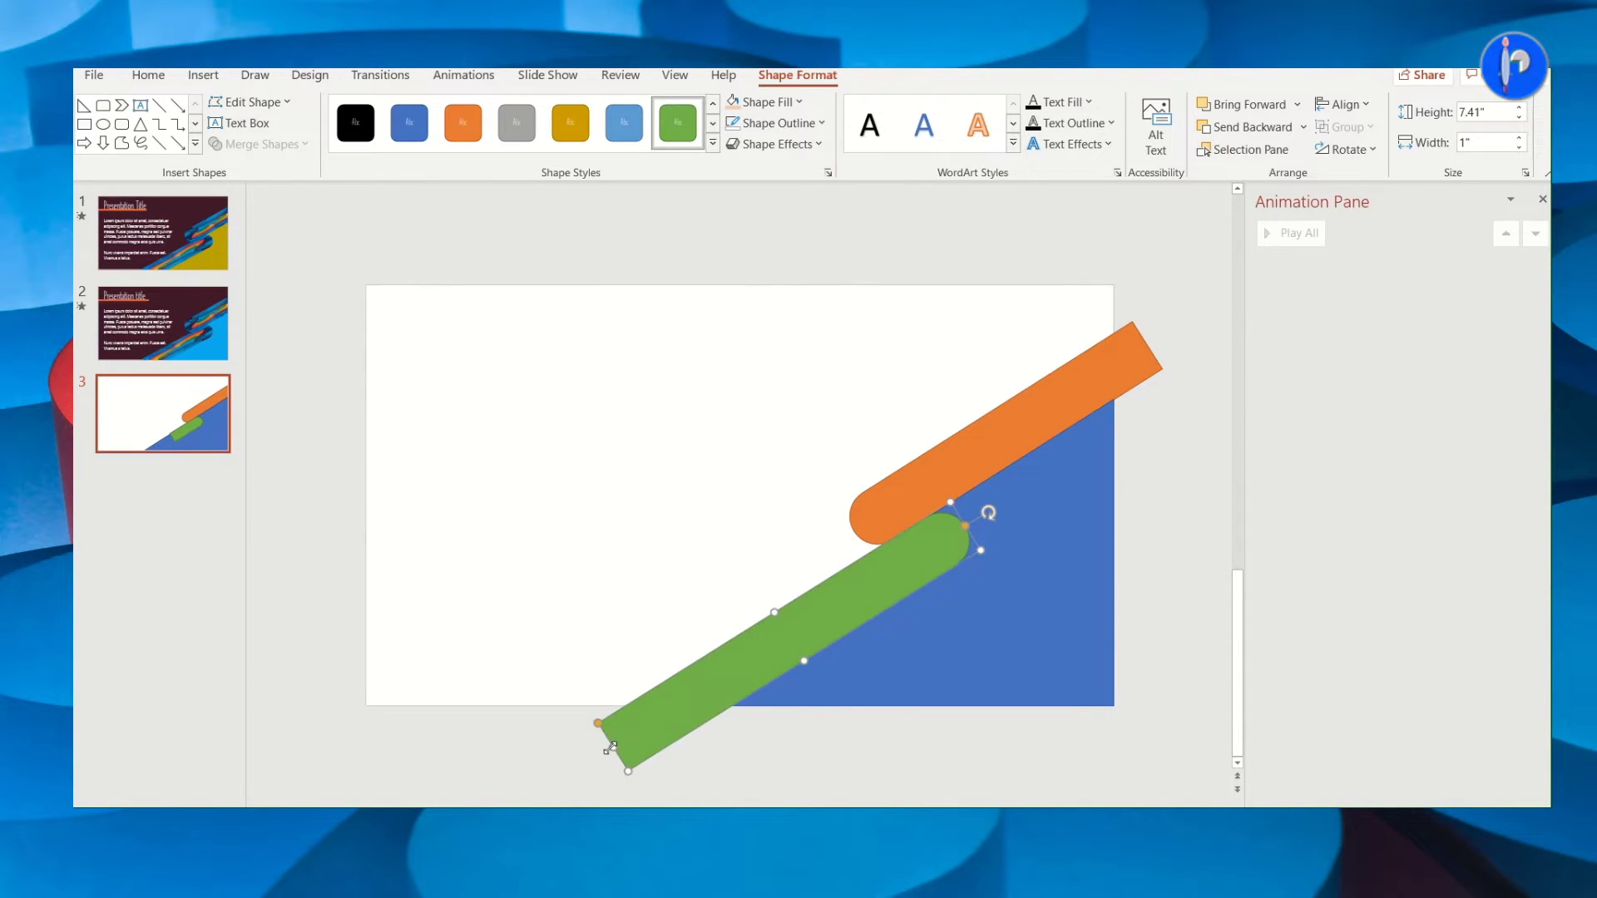
click(443, 512)
mouse_move(791, 663)
mouse_down()
mouse_move(594, 491)
mouse_move(611, 510)
mouse_up()
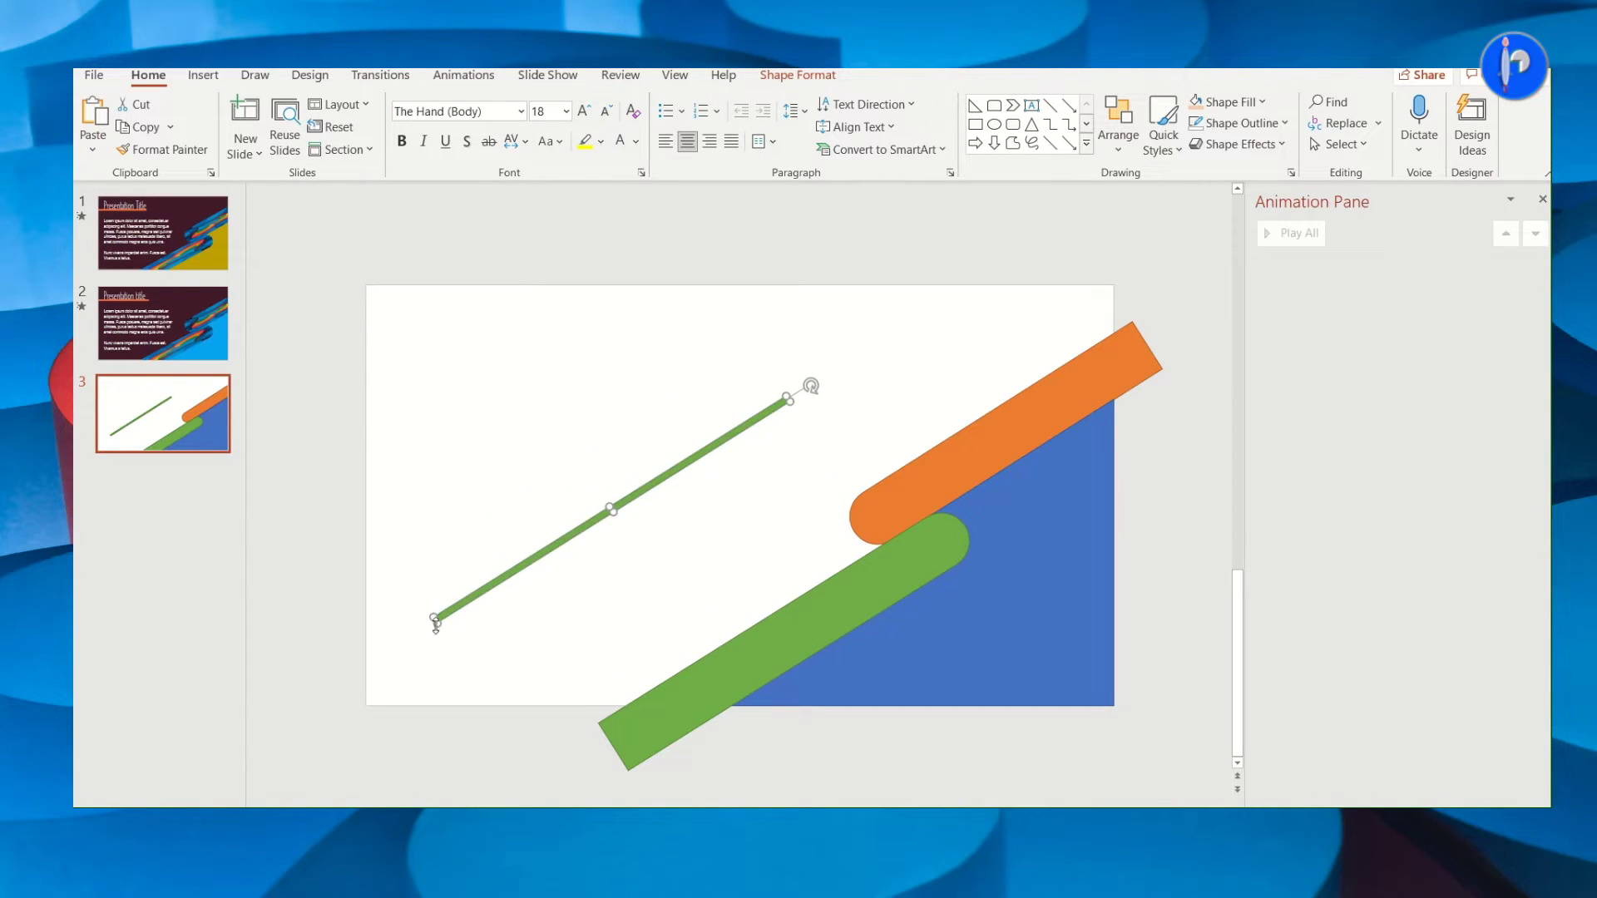
- Shorten the thin green line, turn it horizontal, and place it at the slide's upper left
drag(435, 623, 606, 517)
drag(811, 388, 832, 459)
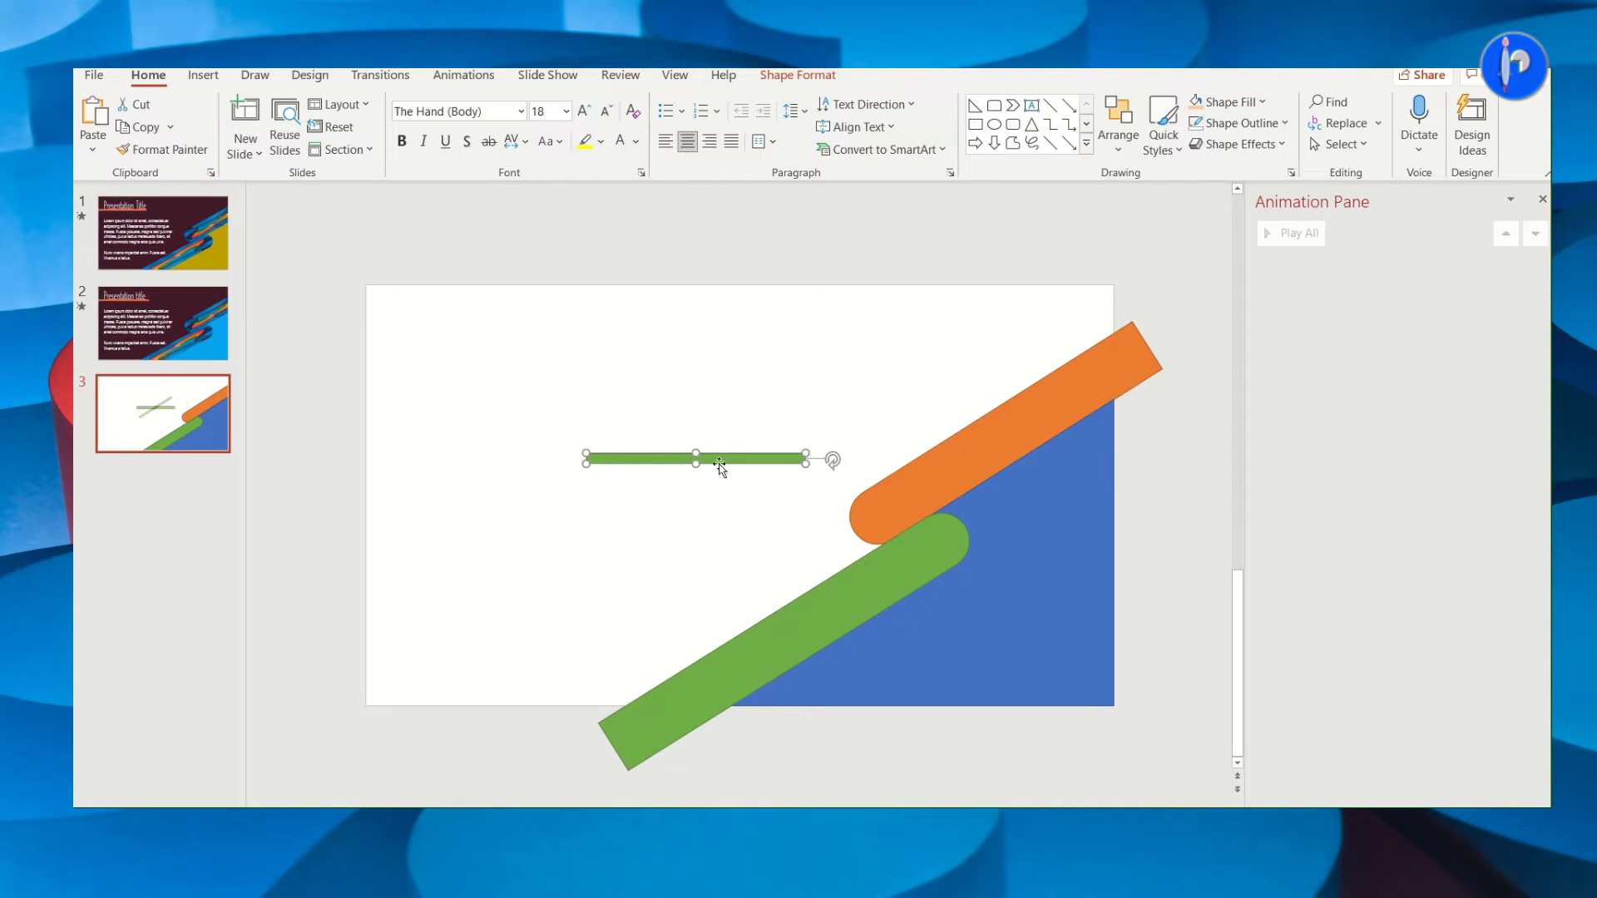
mouse_move(721, 464)
mouse_down()
mouse_move(502, 404)
mouse_move(505, 364)
mouse_up()
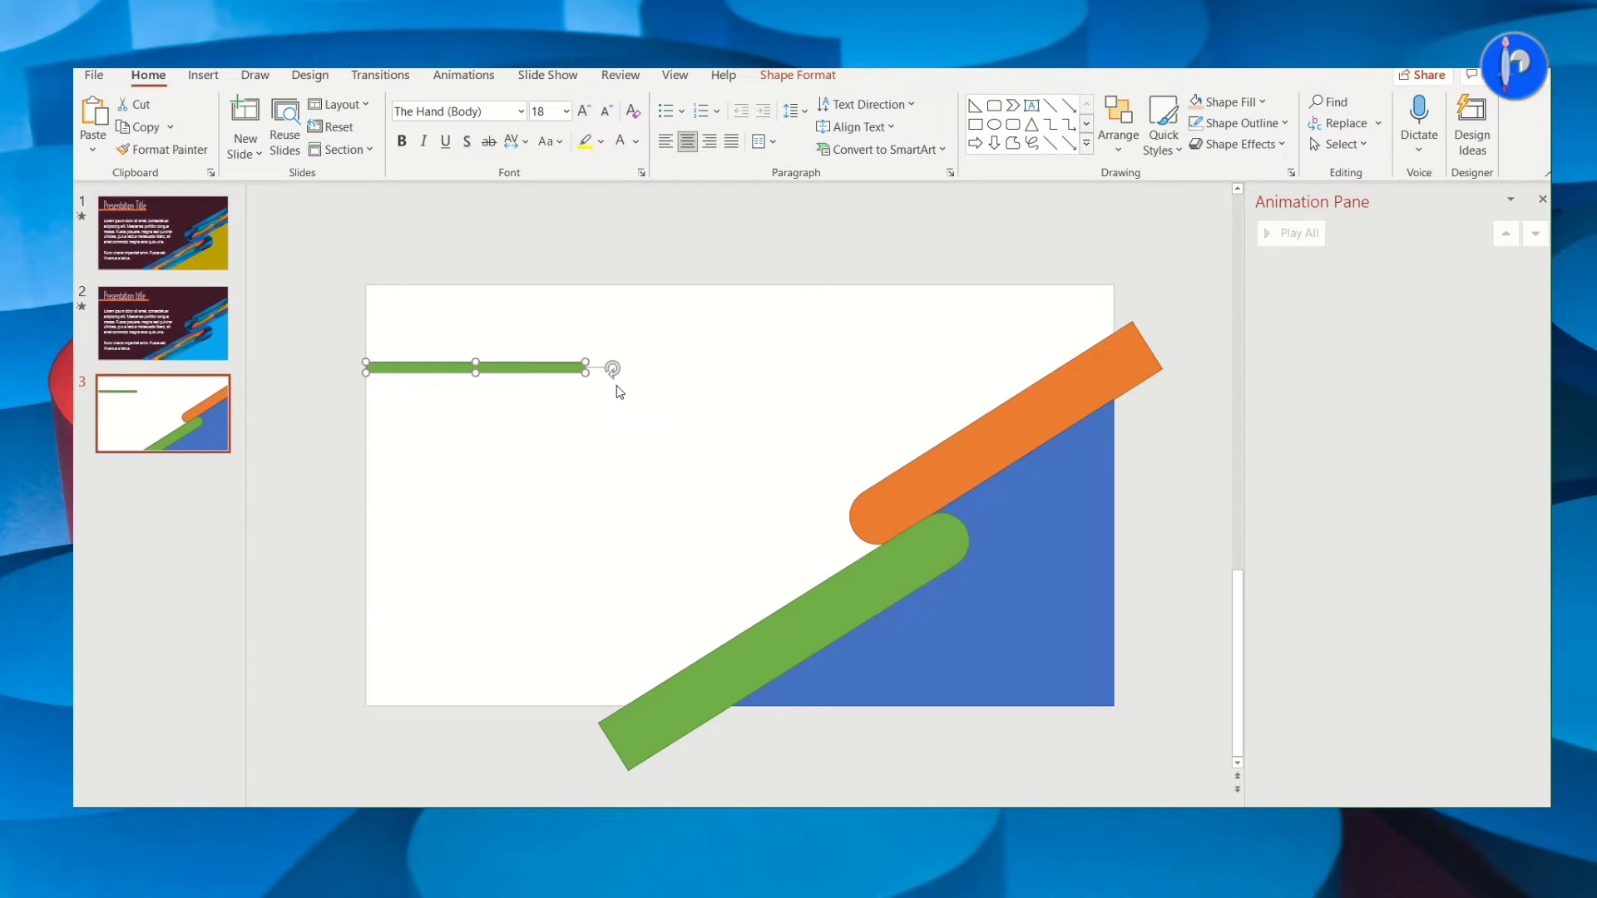
drag(468, 367, 468, 352)
click(530, 557)
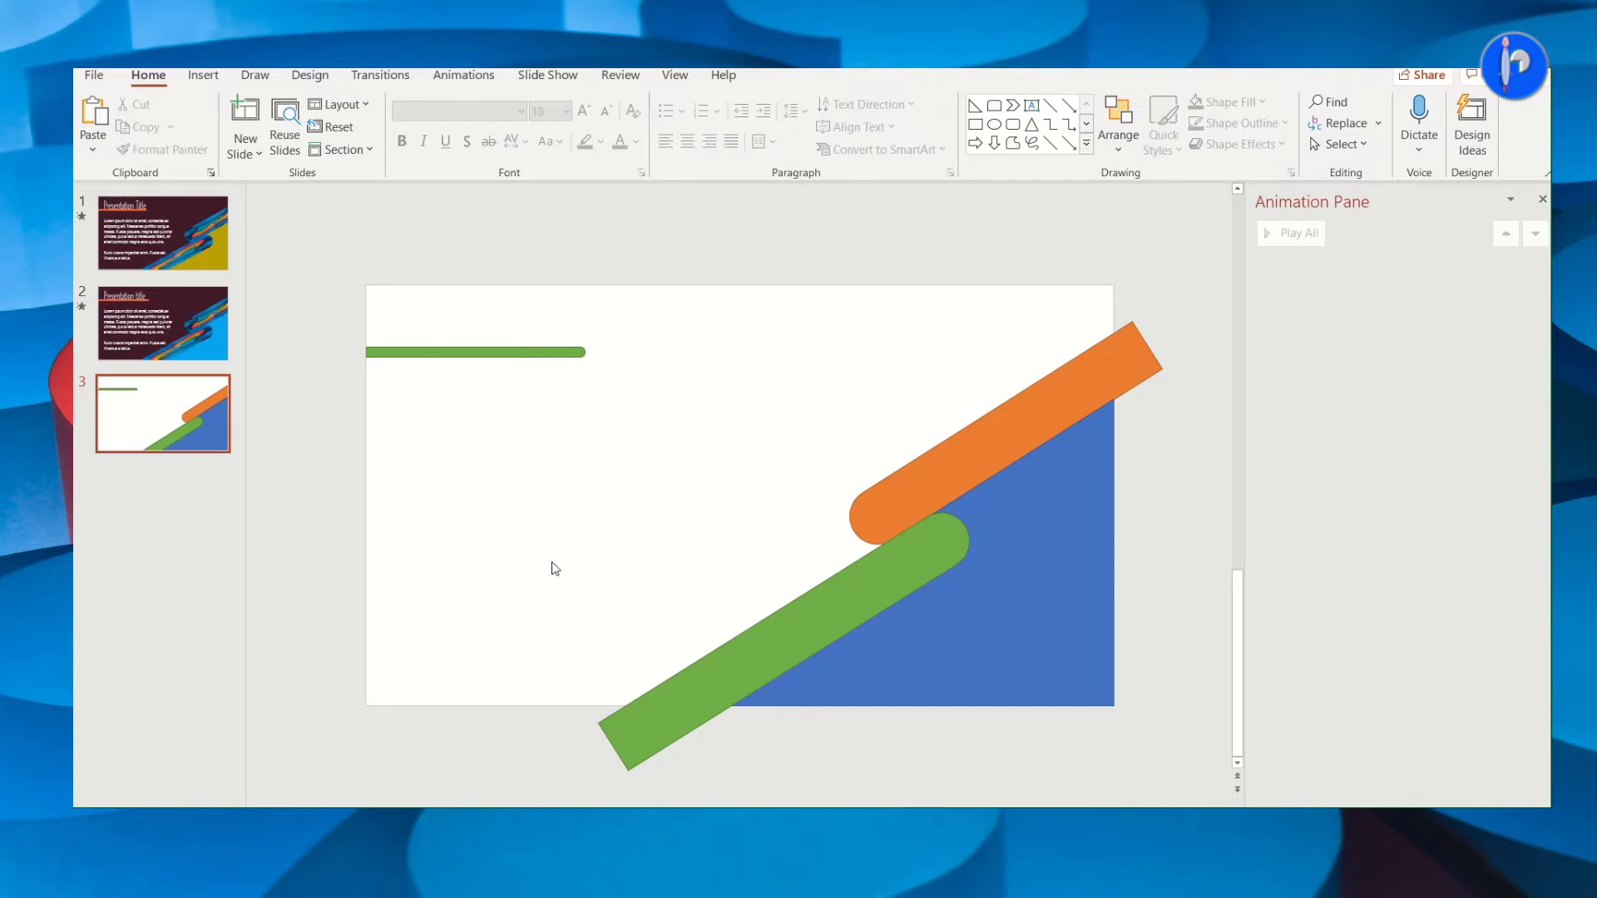
key(ctrl+a)
- Remove the outlines from all shapes on the slide
click(798, 75)
click(778, 124)
click(789, 396)
click(627, 527)
- Fill both bars with a swirling stock picture found by searching 'green'
click(920, 489)
right_click(919, 489)
click(991, 789)
click(1300, 396)
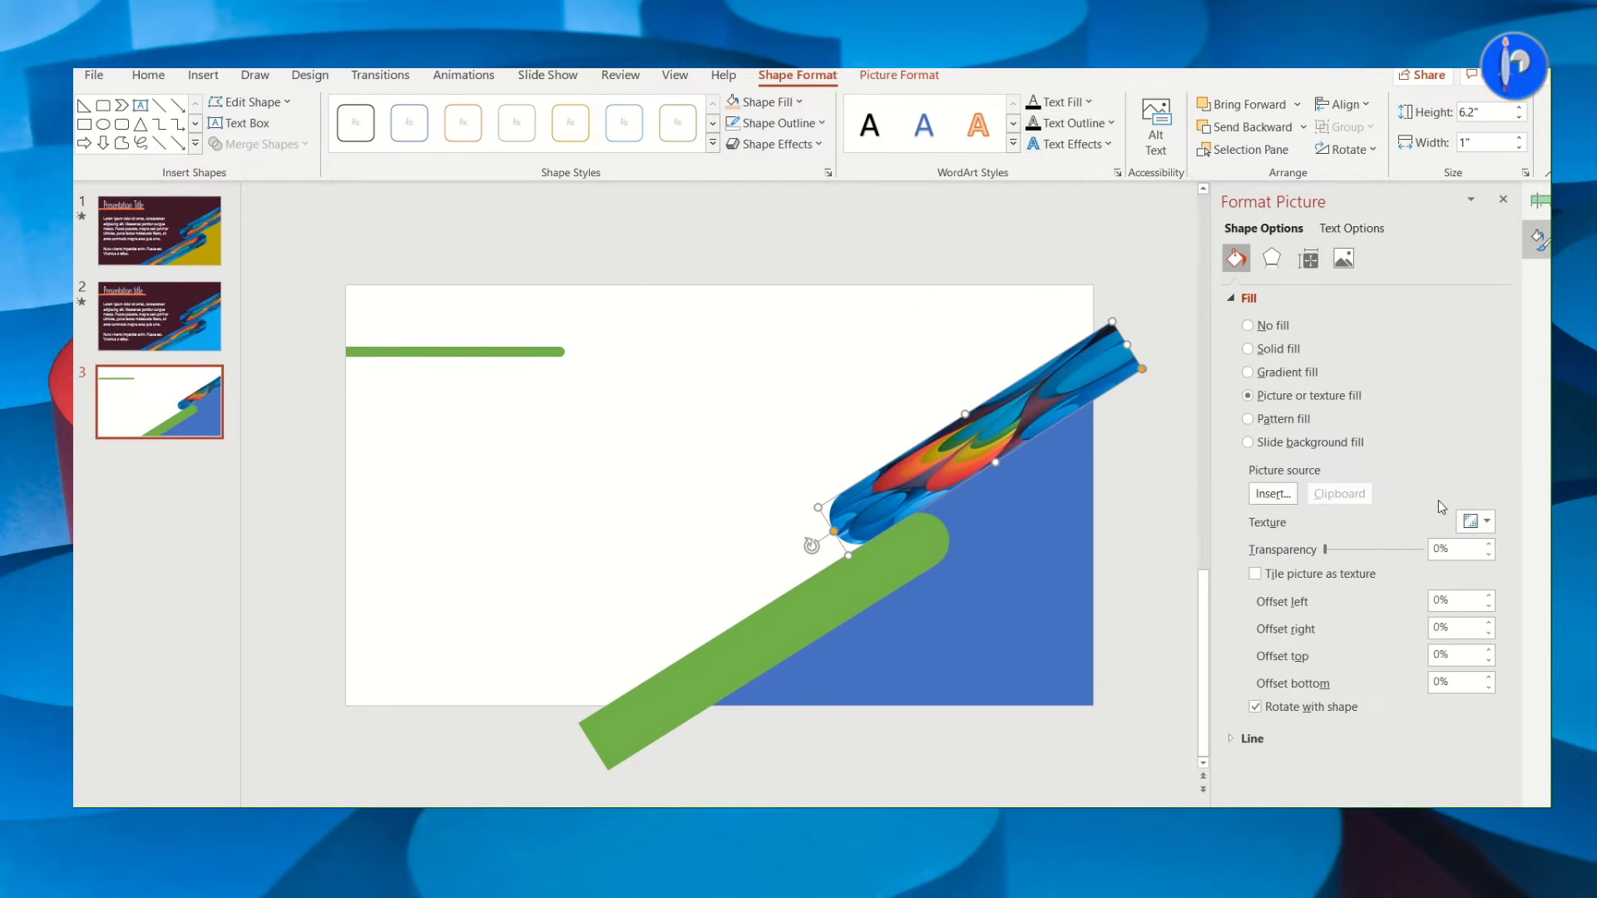
click(1273, 494)
click(583, 337)
text(color)
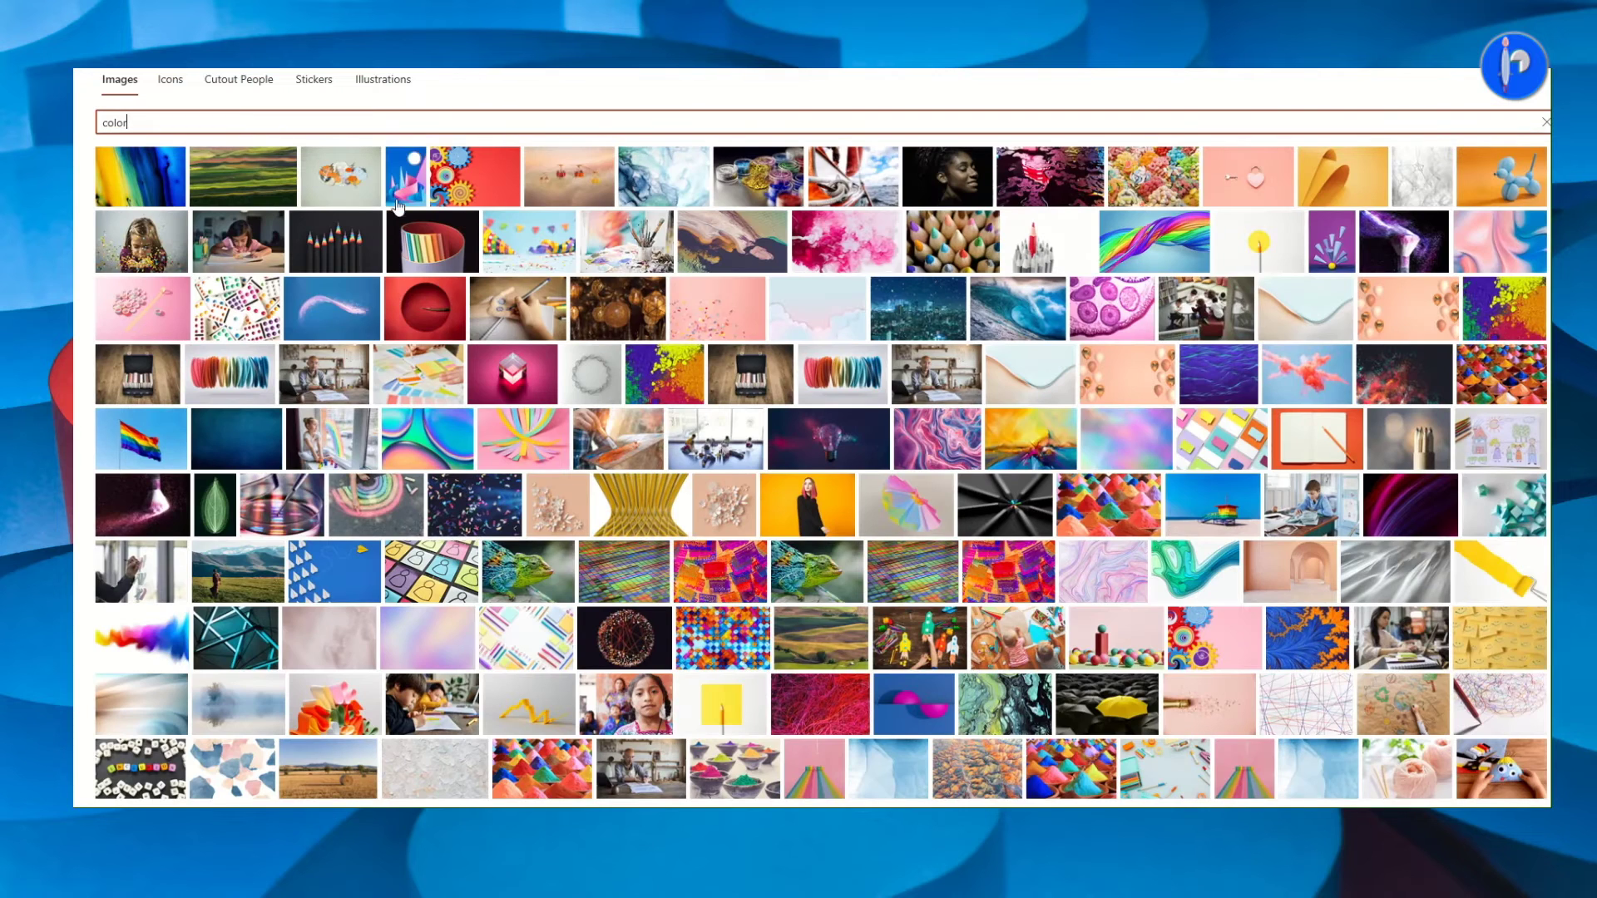
text(green)
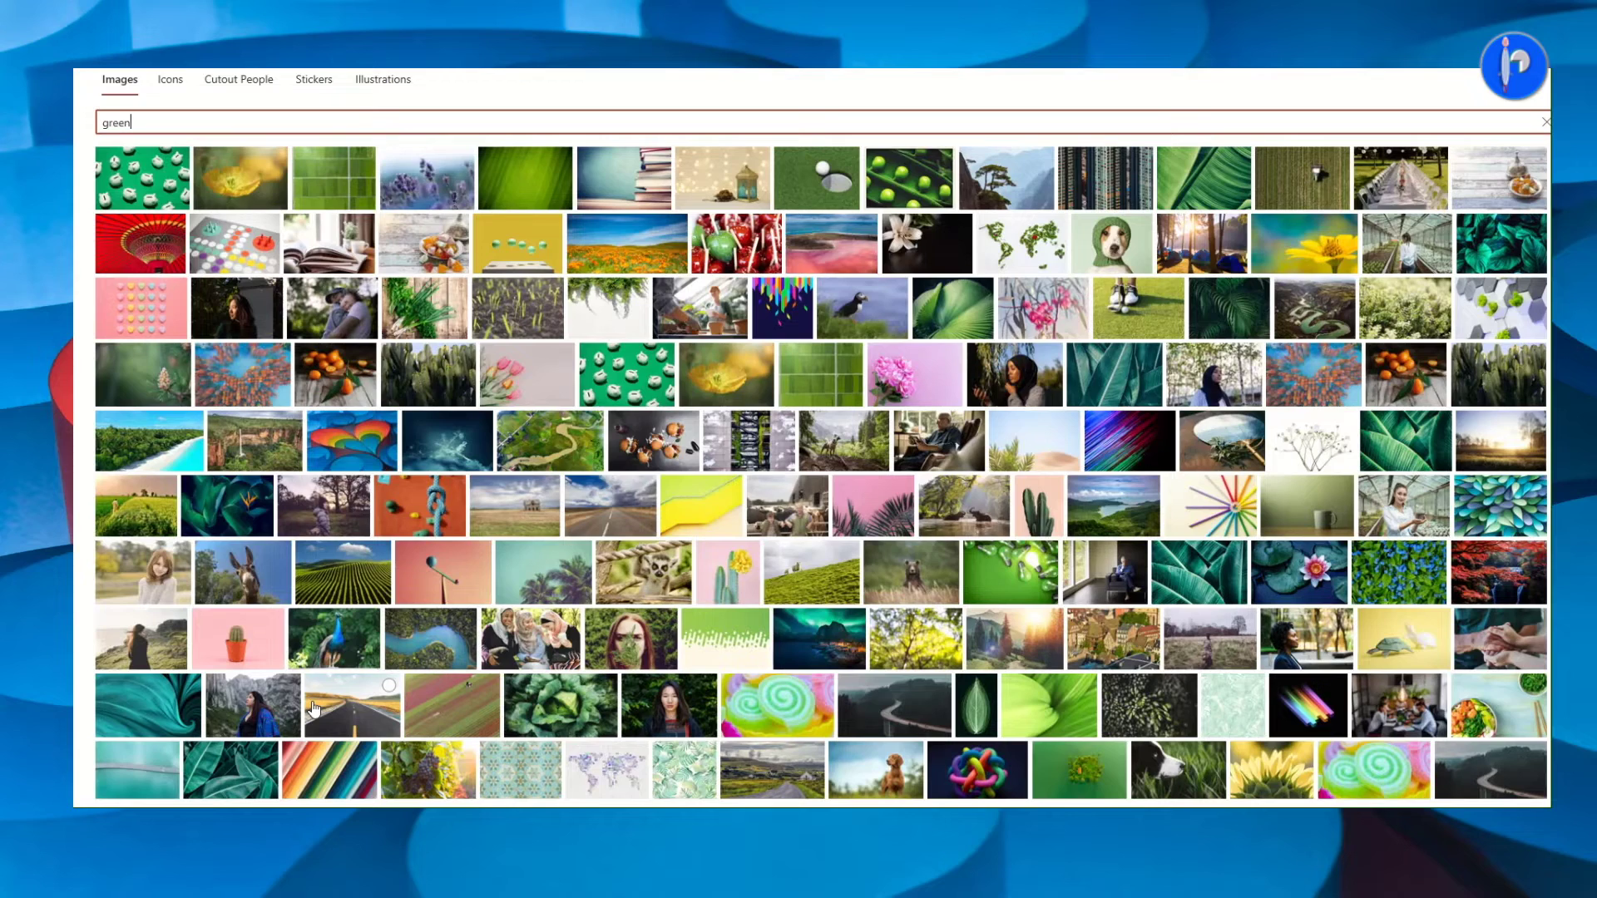
double_click(371, 450)
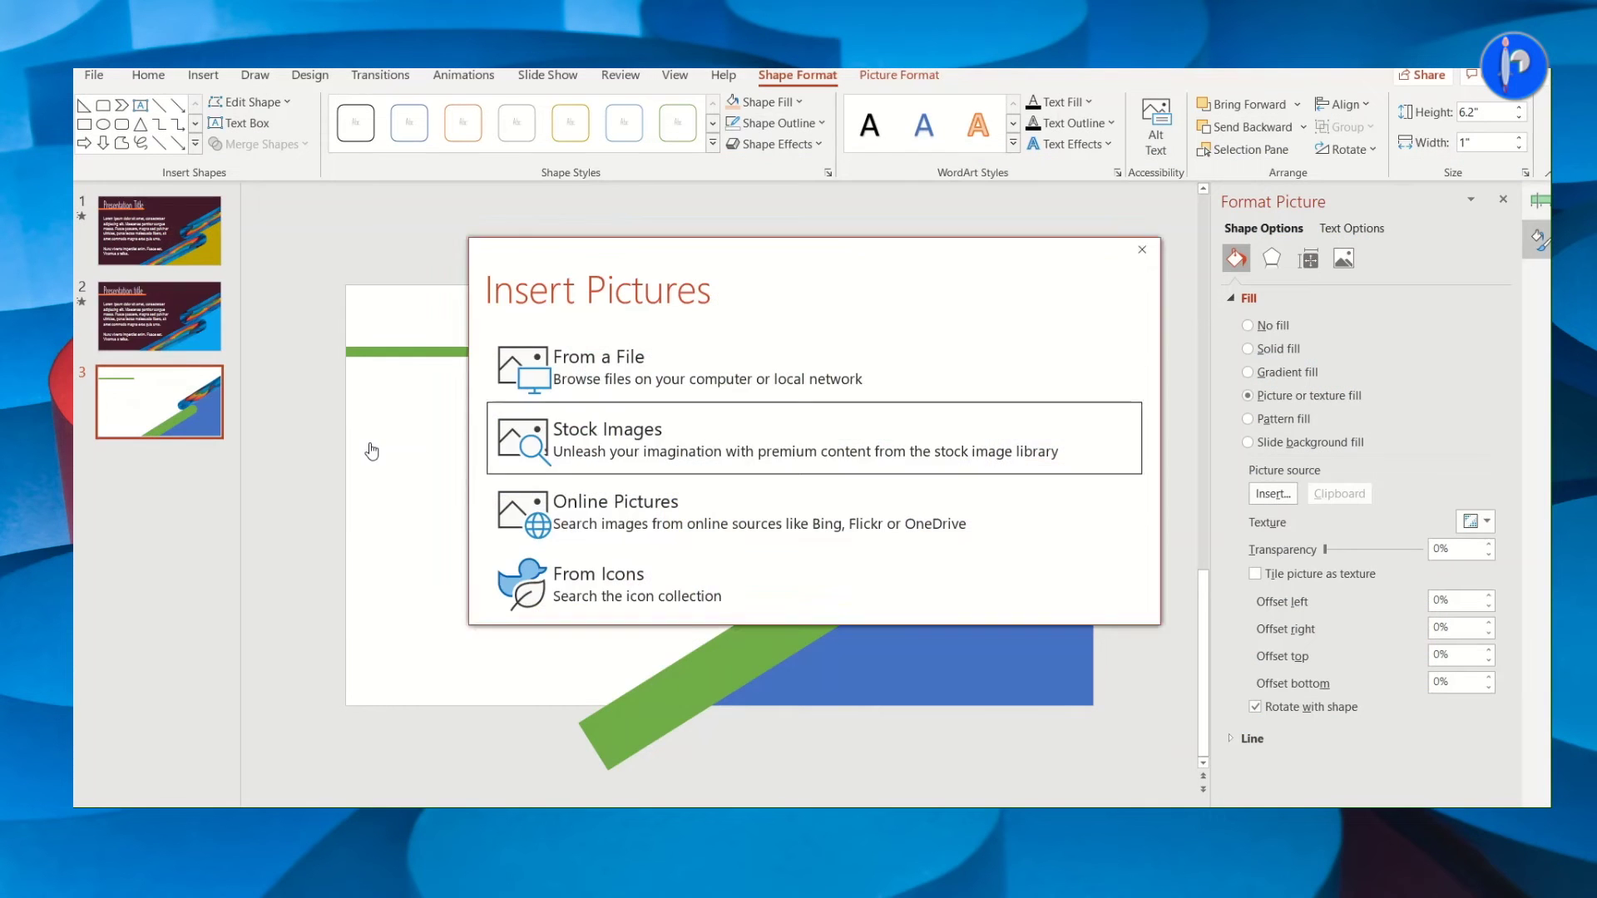
click(805, 618)
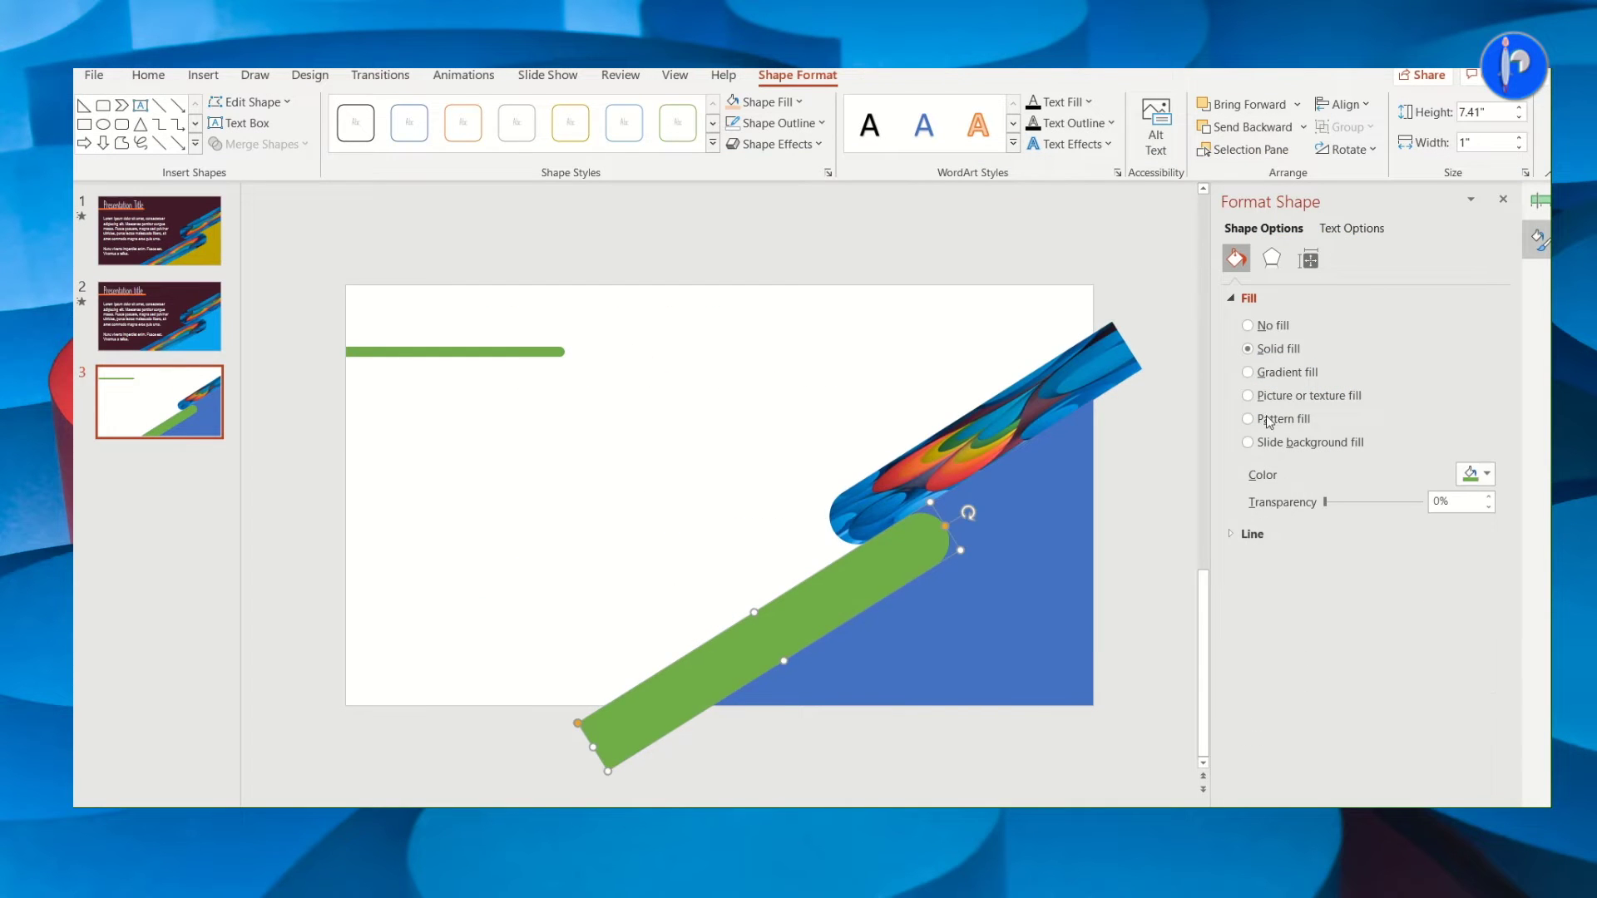
click(1249, 396)
- Recolour the triangle gold using the fill eyedropper
click(982, 620)
right_click(982, 621)
click(1080, 572)
click(1486, 474)
click(1424, 750)
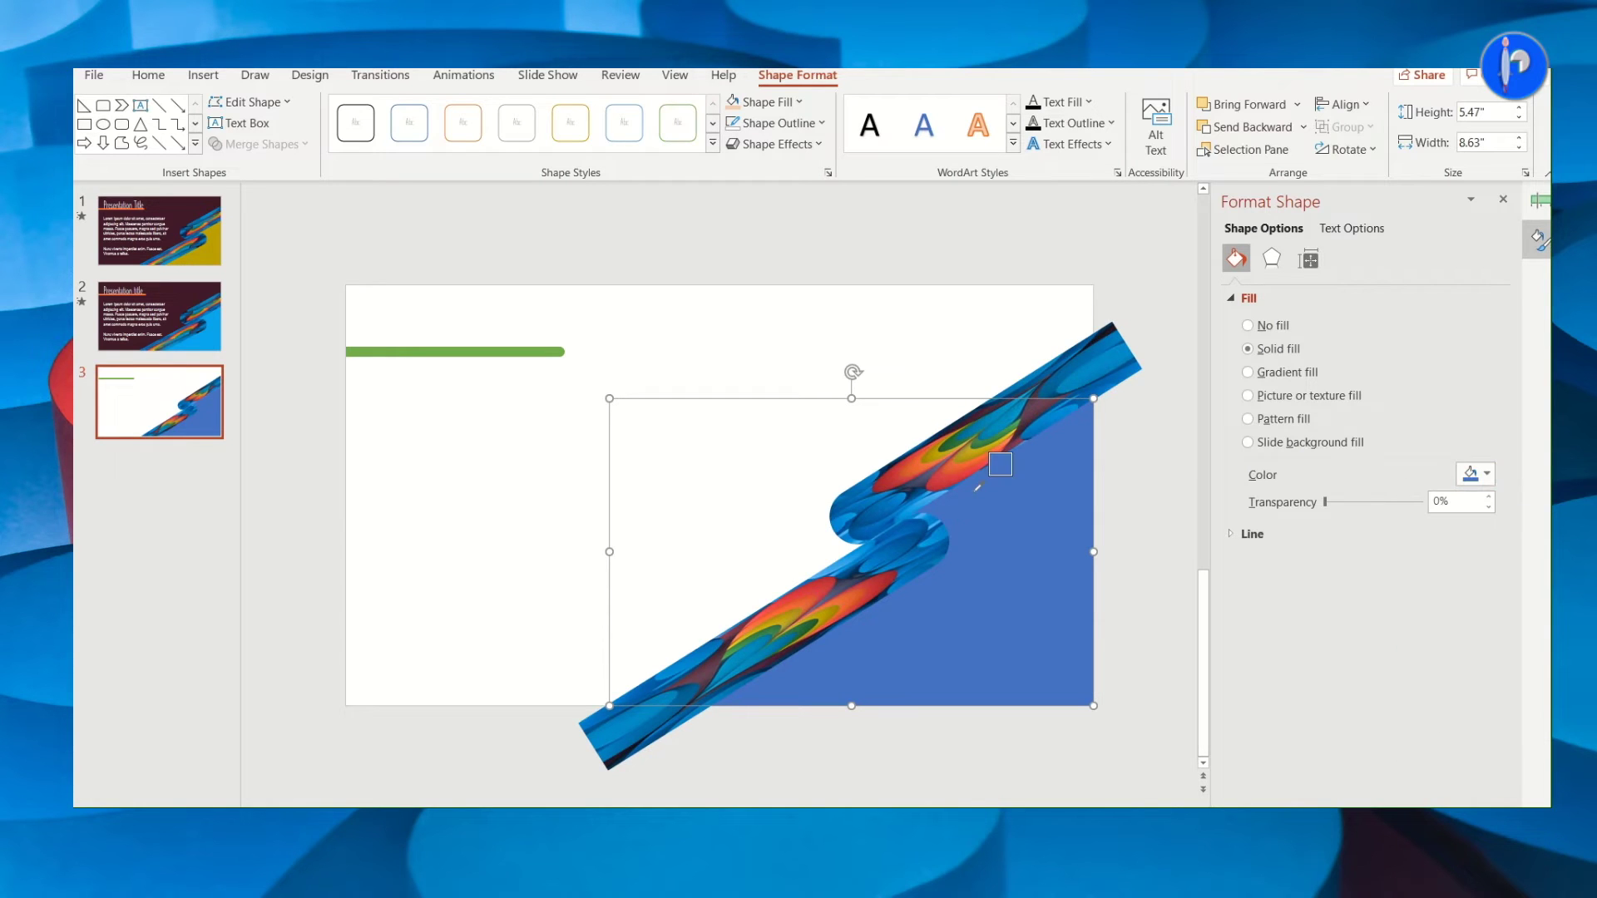
click(955, 436)
right_click(435, 536)
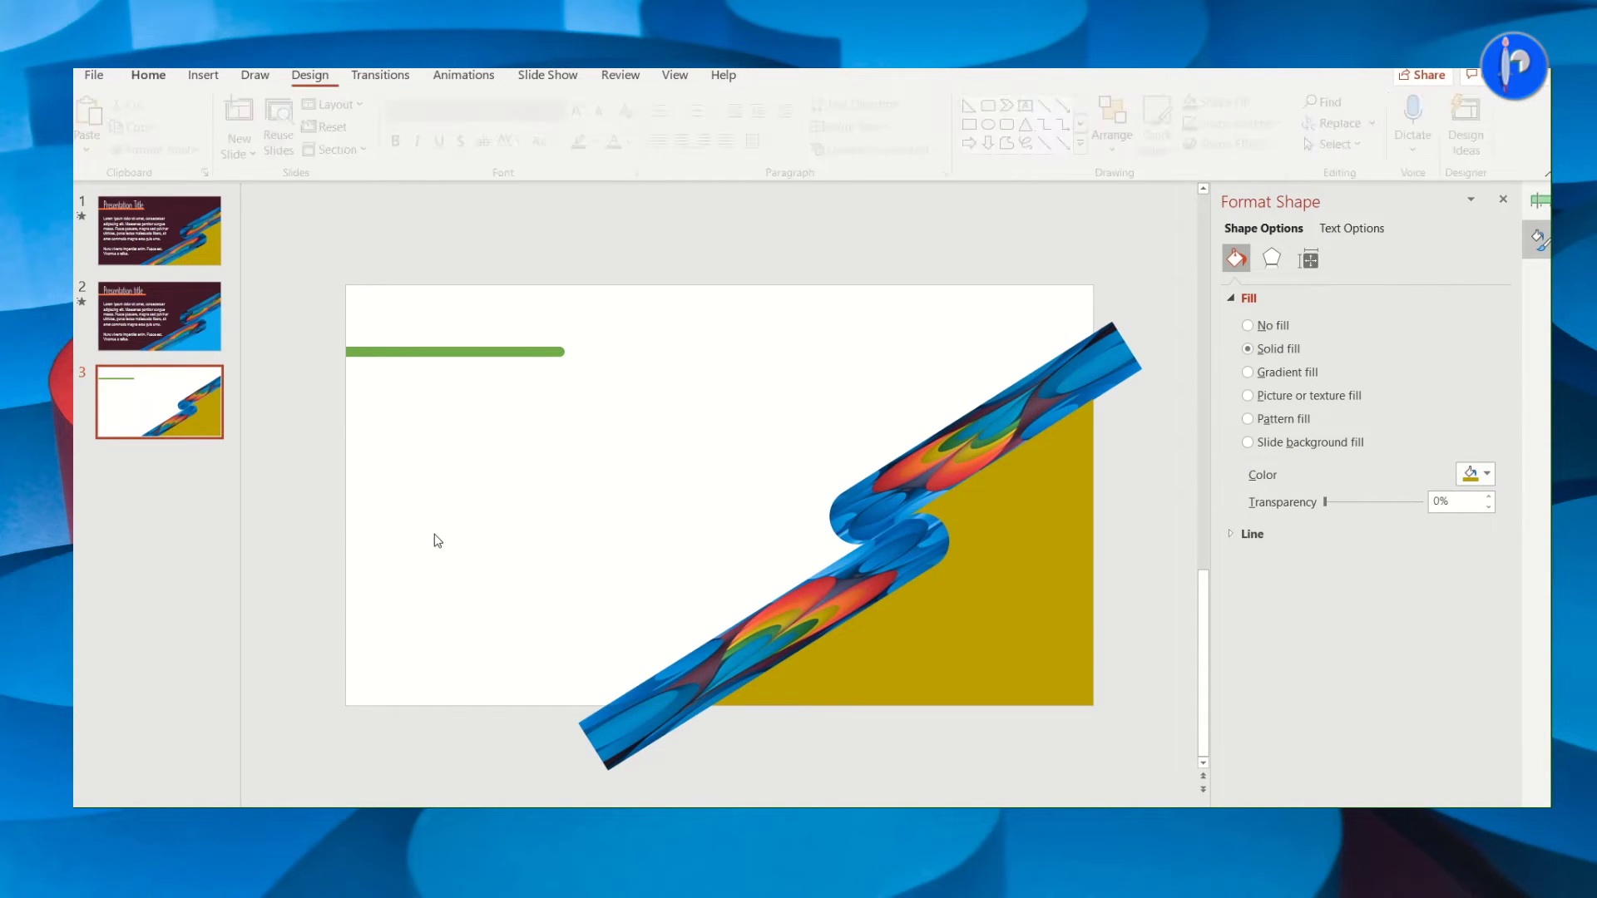
- Set slide 3's background to a solid maroon sampled with the eyedropper
click(1477, 425)
click(1466, 722)
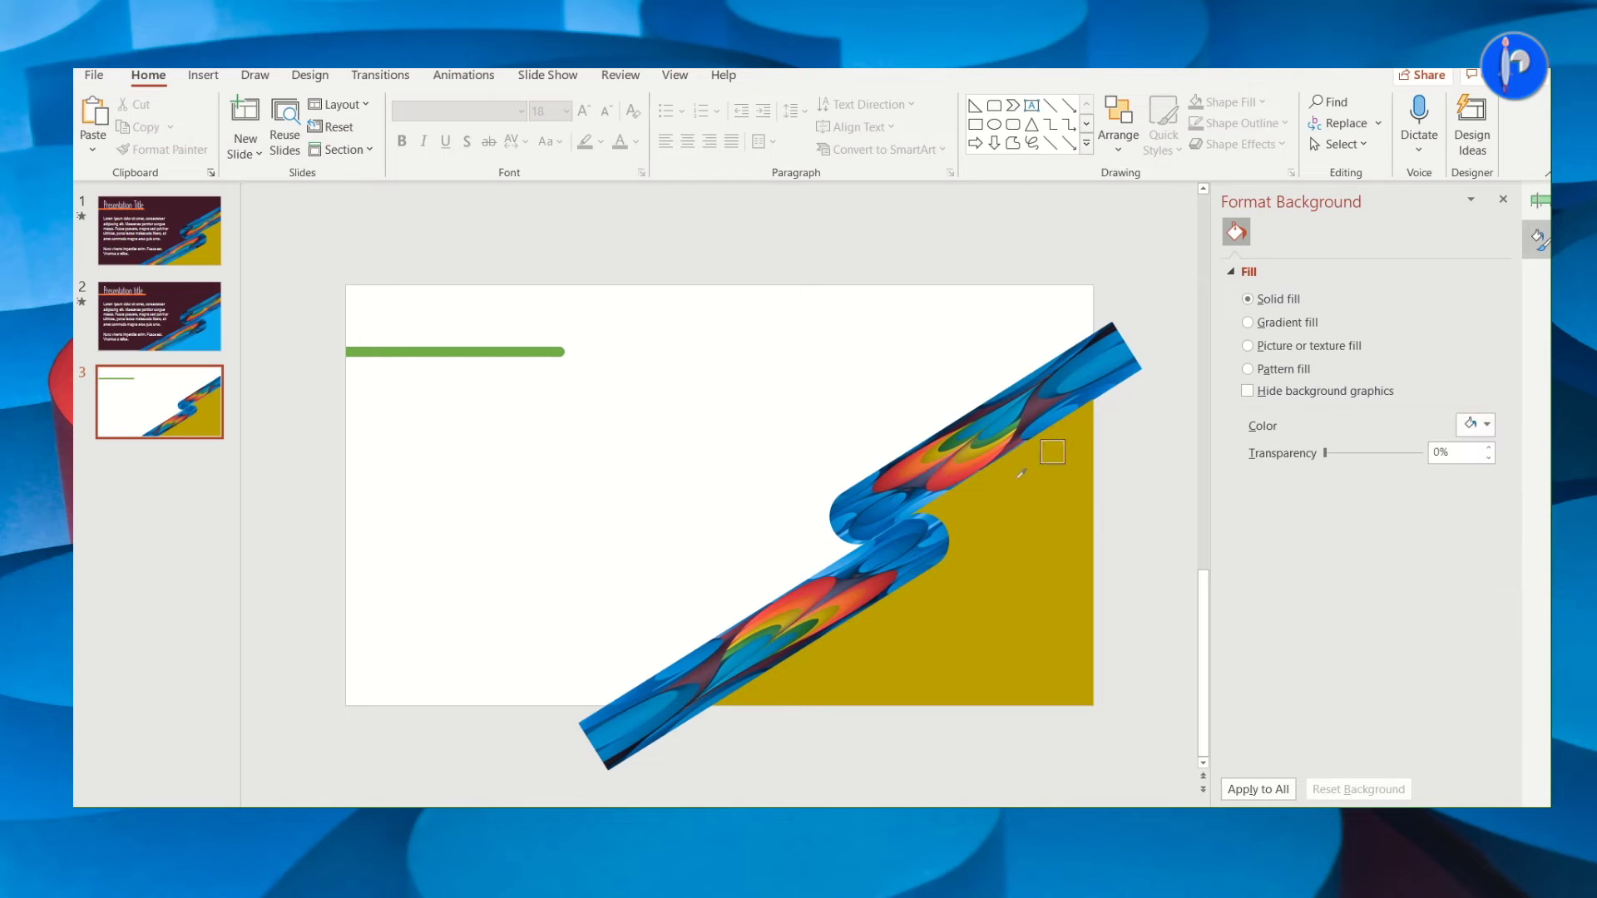
click(1054, 390)
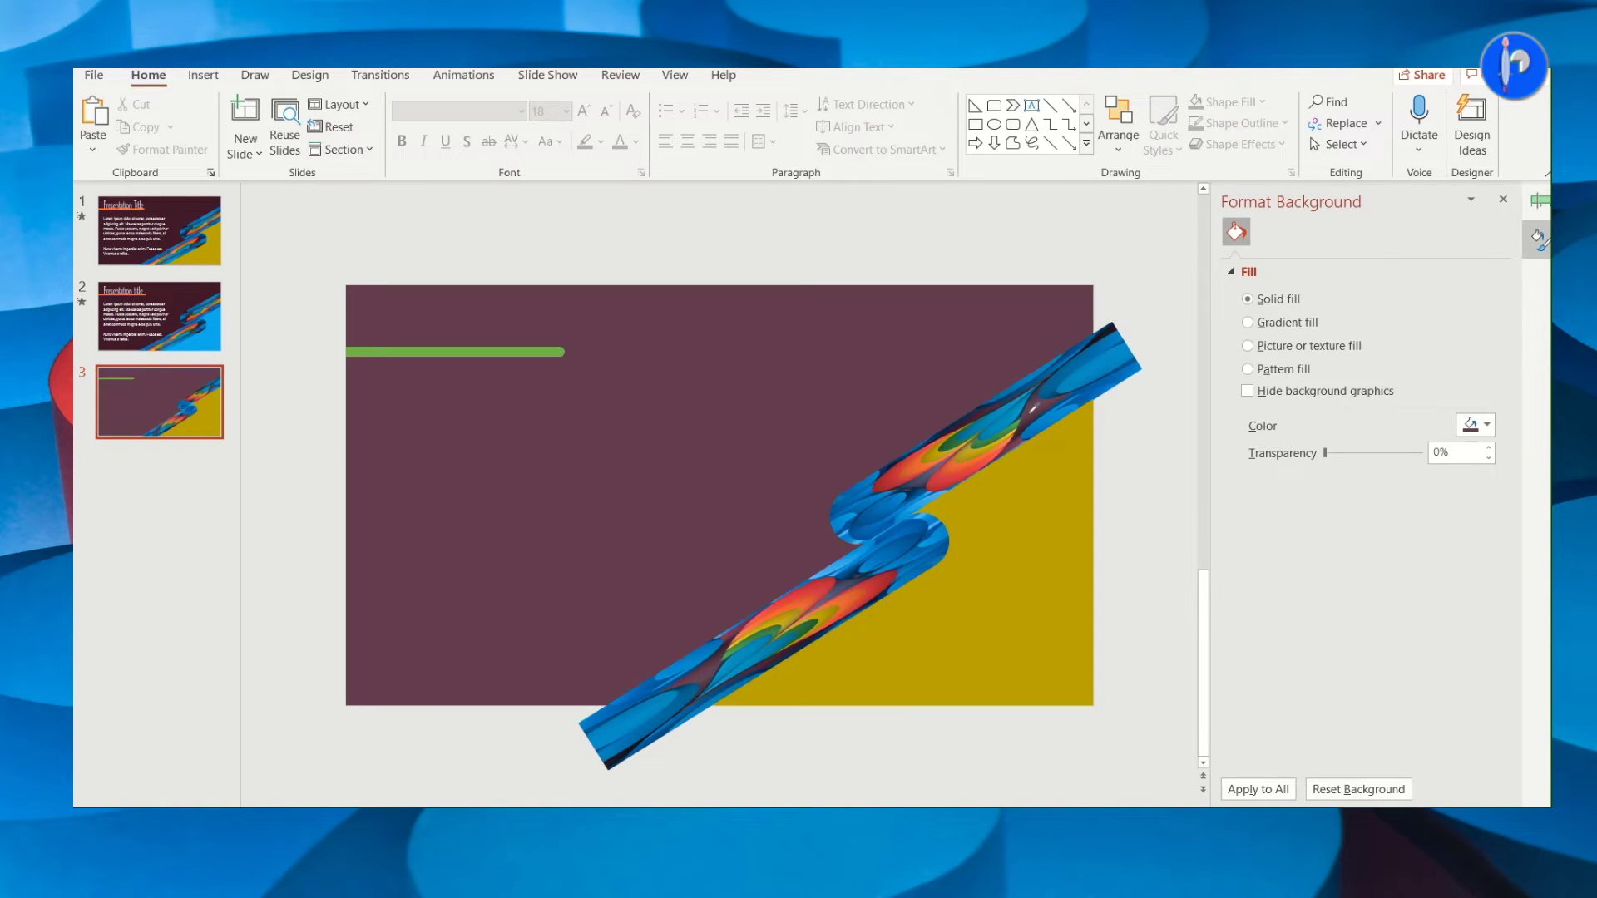
click(149, 321)
click(159, 419)
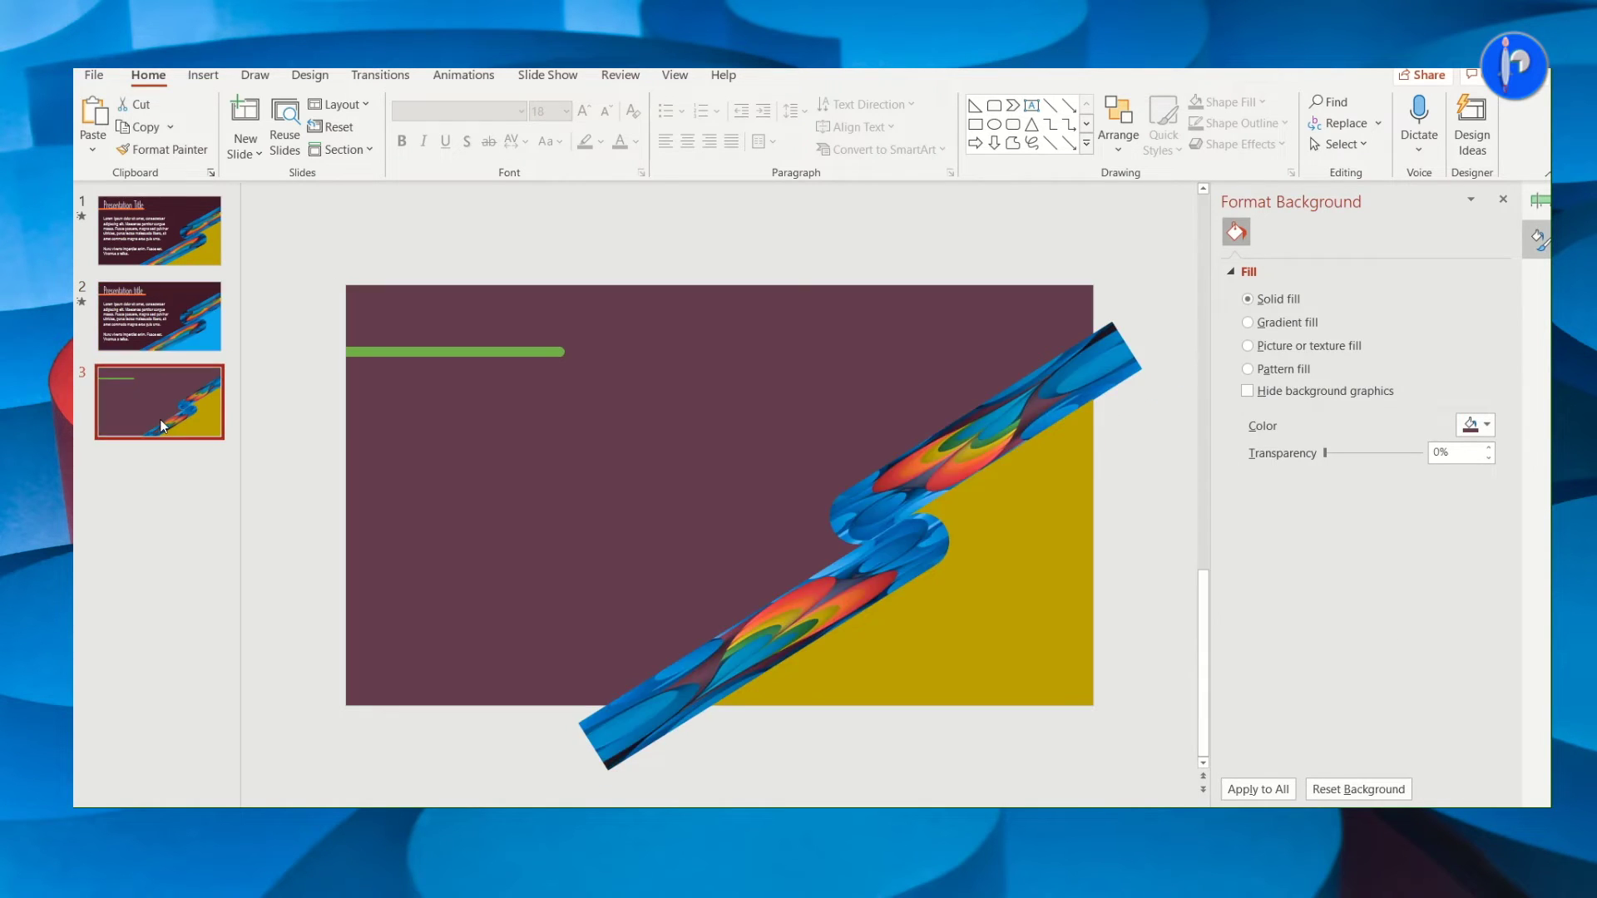
- Select the green line and start sampling a new fill colour with the eyedropper
click(445, 353)
click(1479, 474)
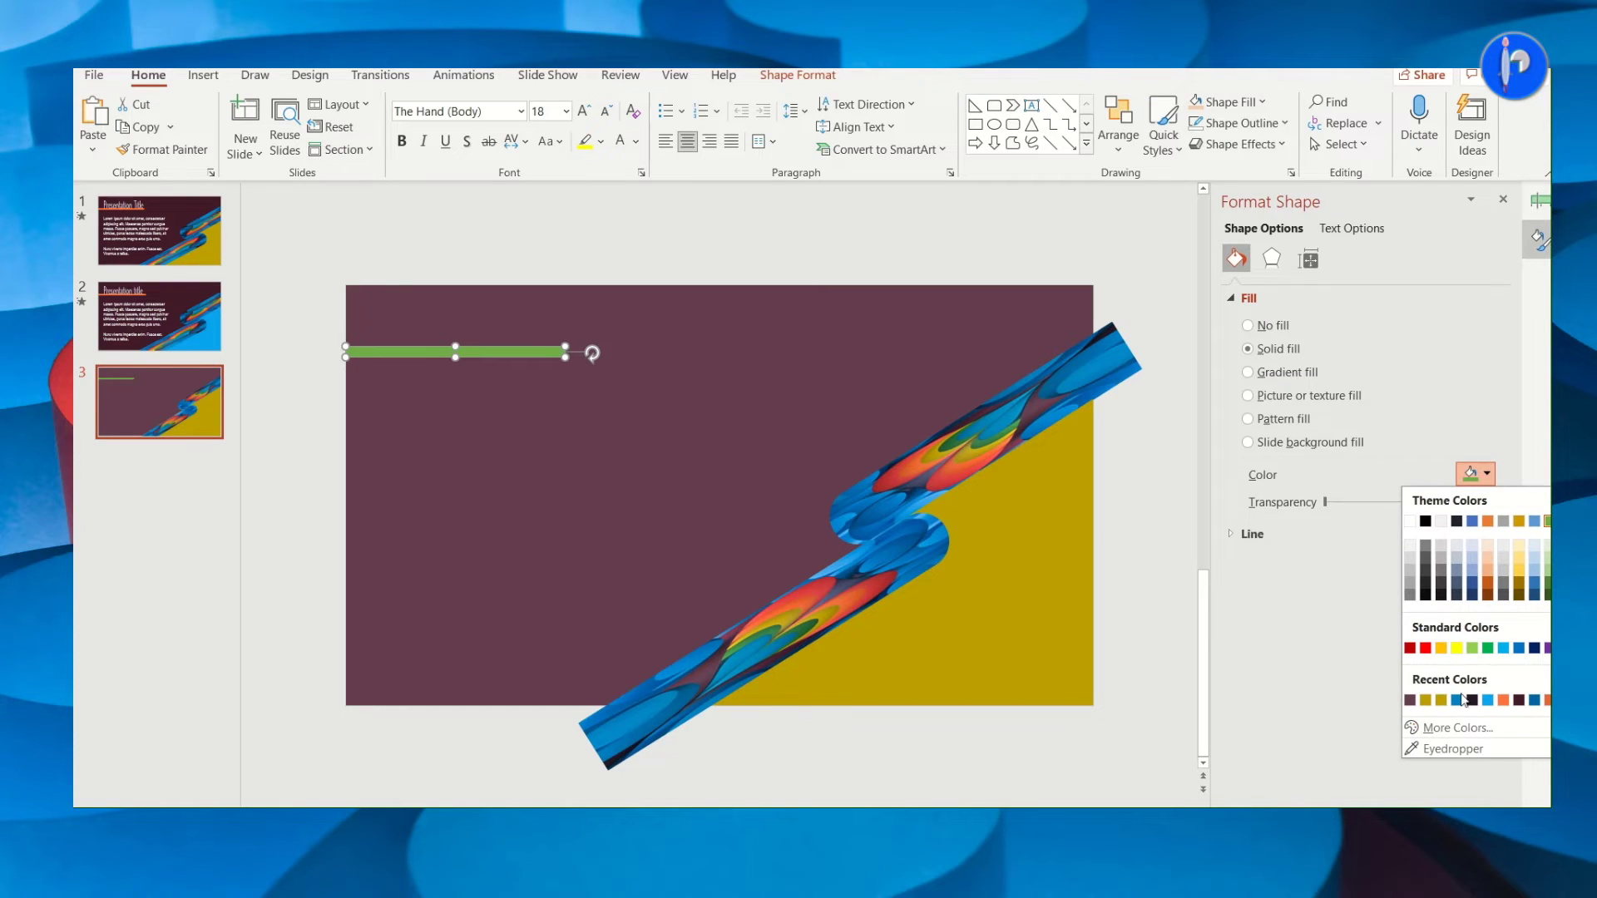
click(1454, 749)
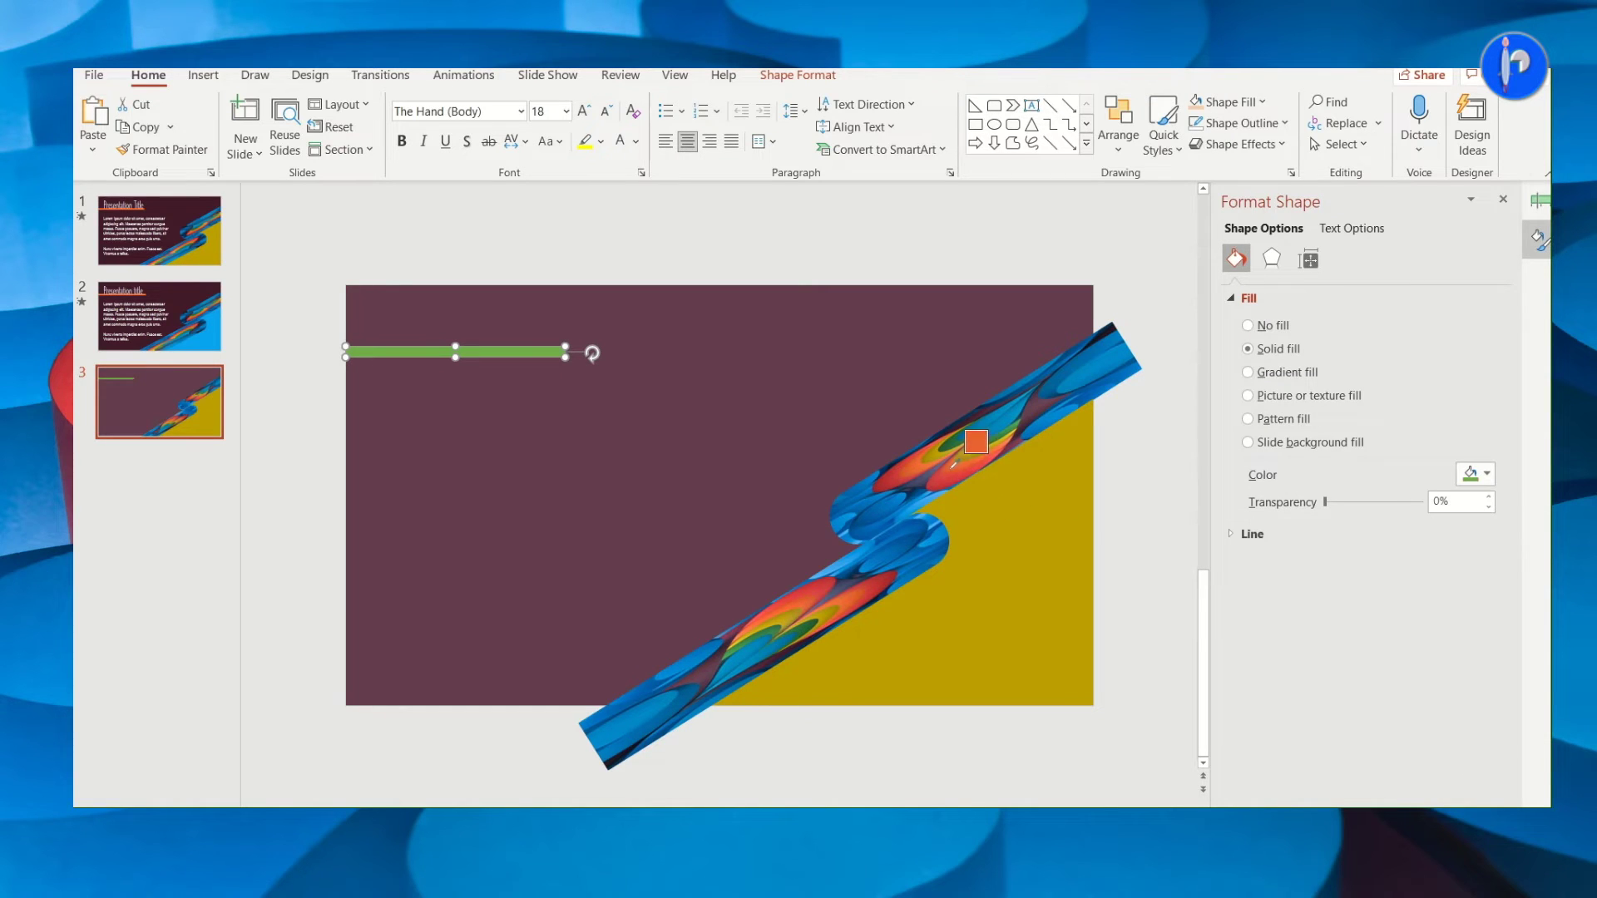
- Make the line orange and change the background to dark maroon
click(568, 521)
click(1488, 426)
click(1523, 670)
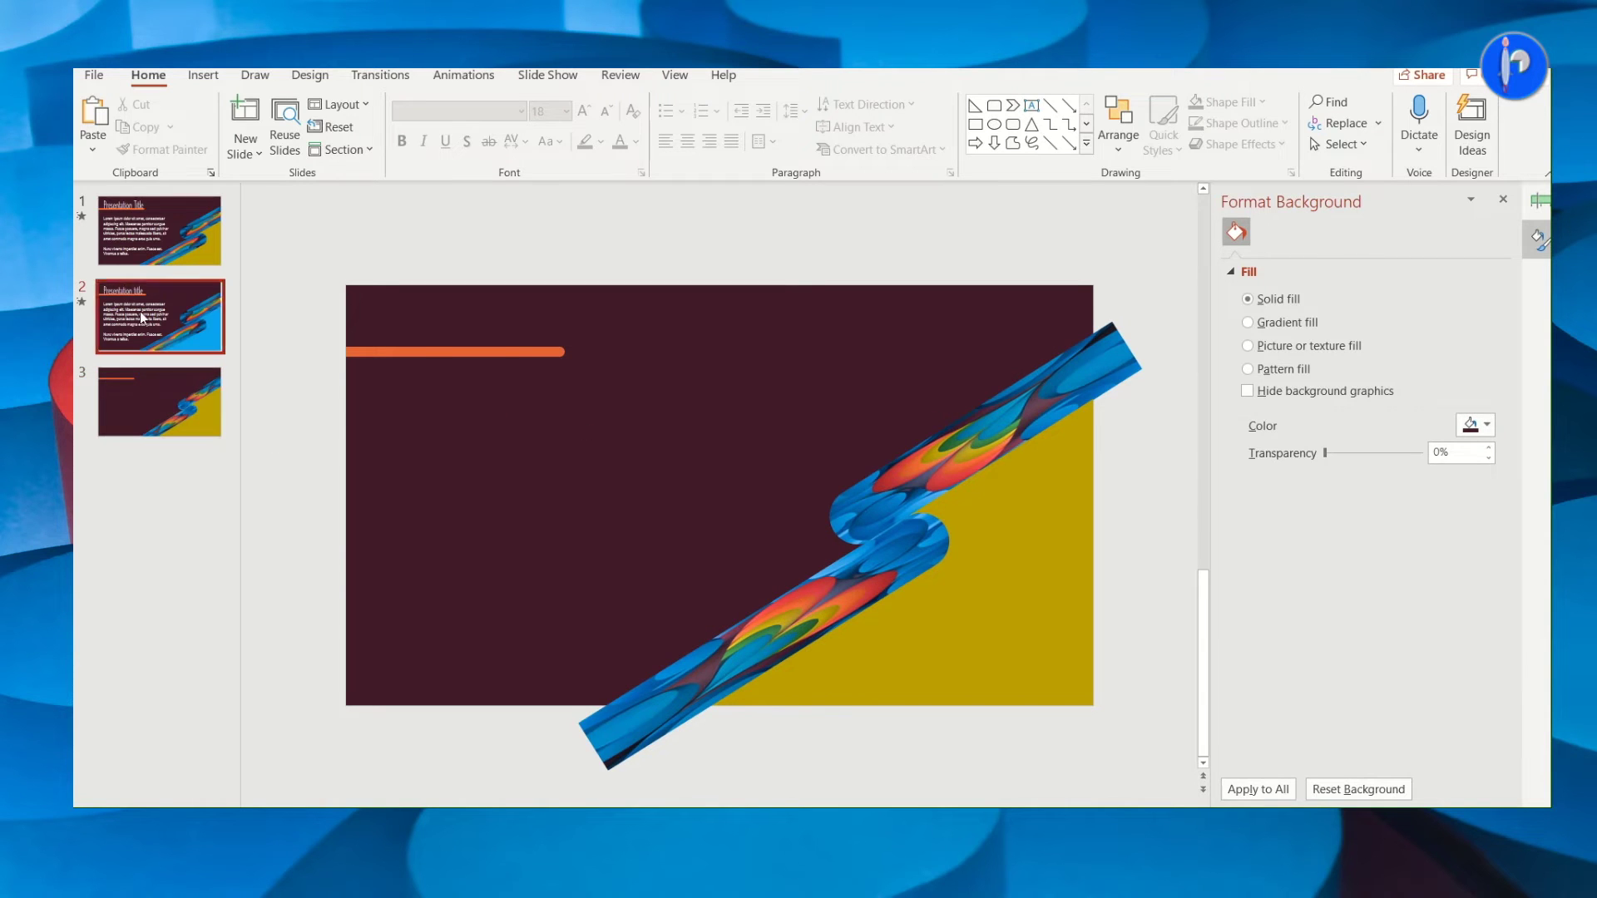
- Copy the 'Presentation title' heading from slide 2 and paste it onto slide 3
click(140, 311)
click(416, 331)
double_click(421, 331)
triple_click(422, 331)
click(361, 305)
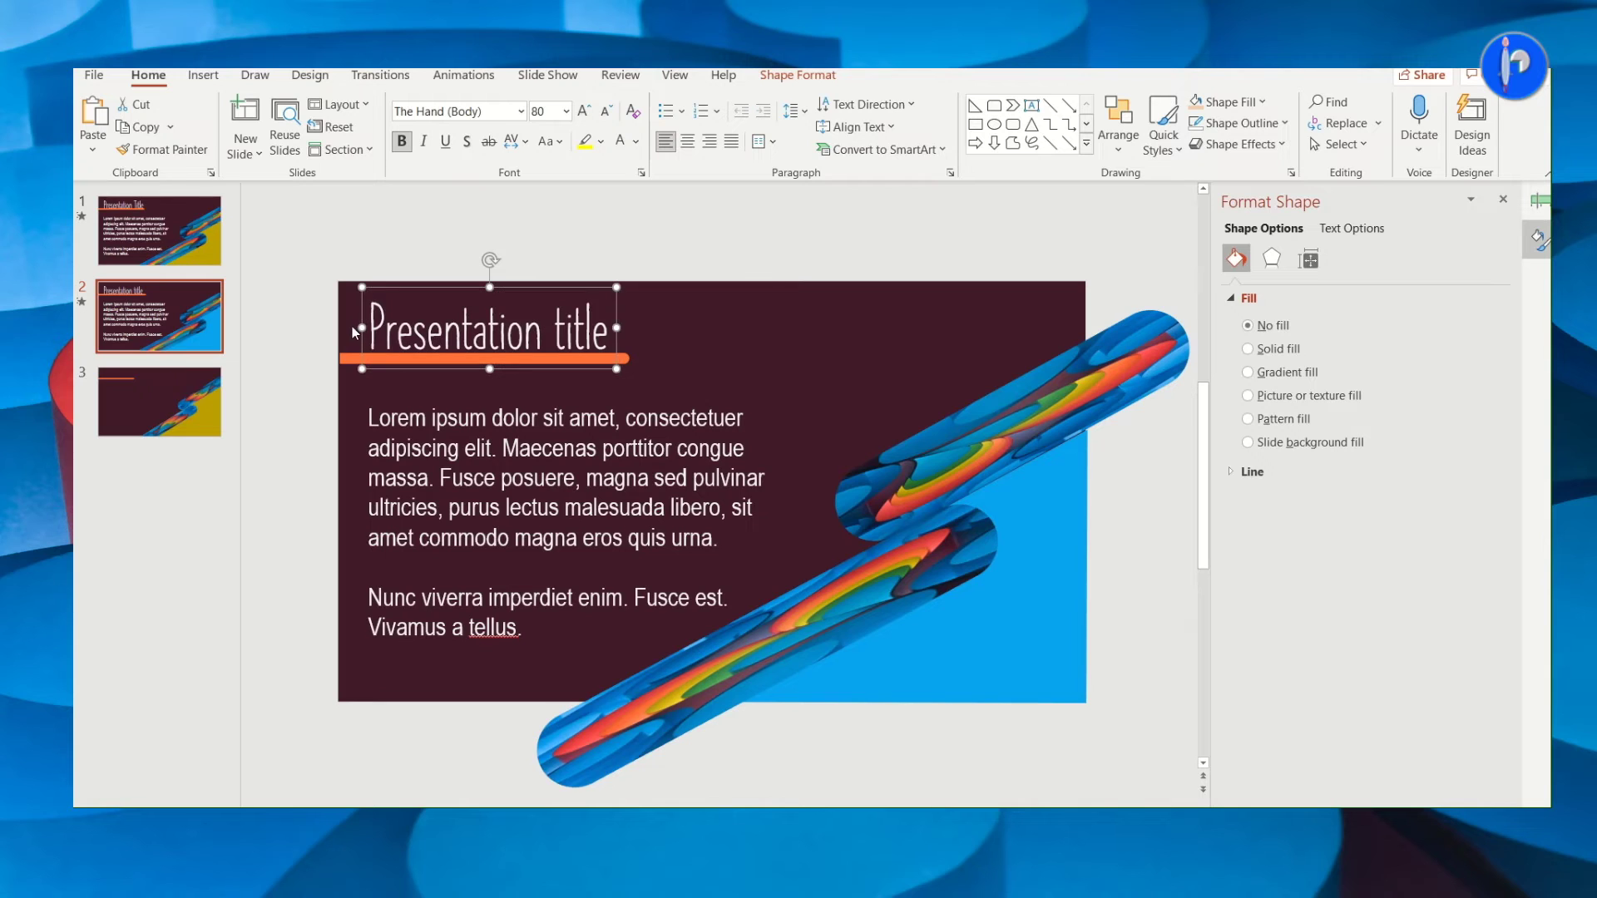
click(168, 396)
key(ctrl+v)
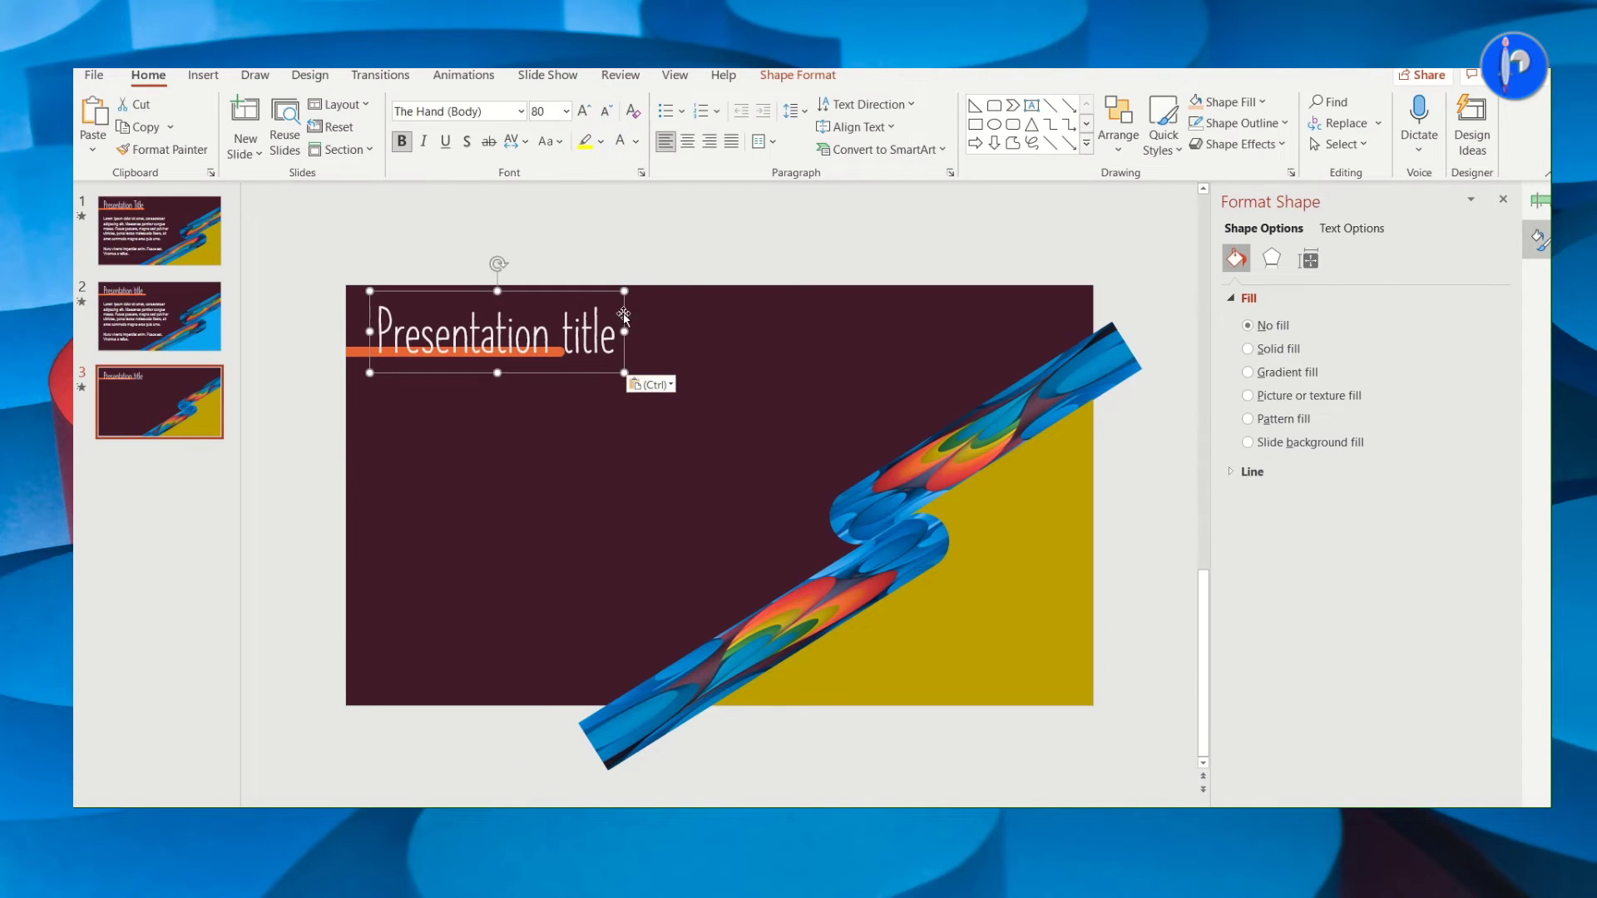
- Nudge the orange line down and lengthen it to underline the title
click(354, 353)
key(Down)
key(Down)
key(Down)
drag(566, 366, 625, 367)
click(439, 316)
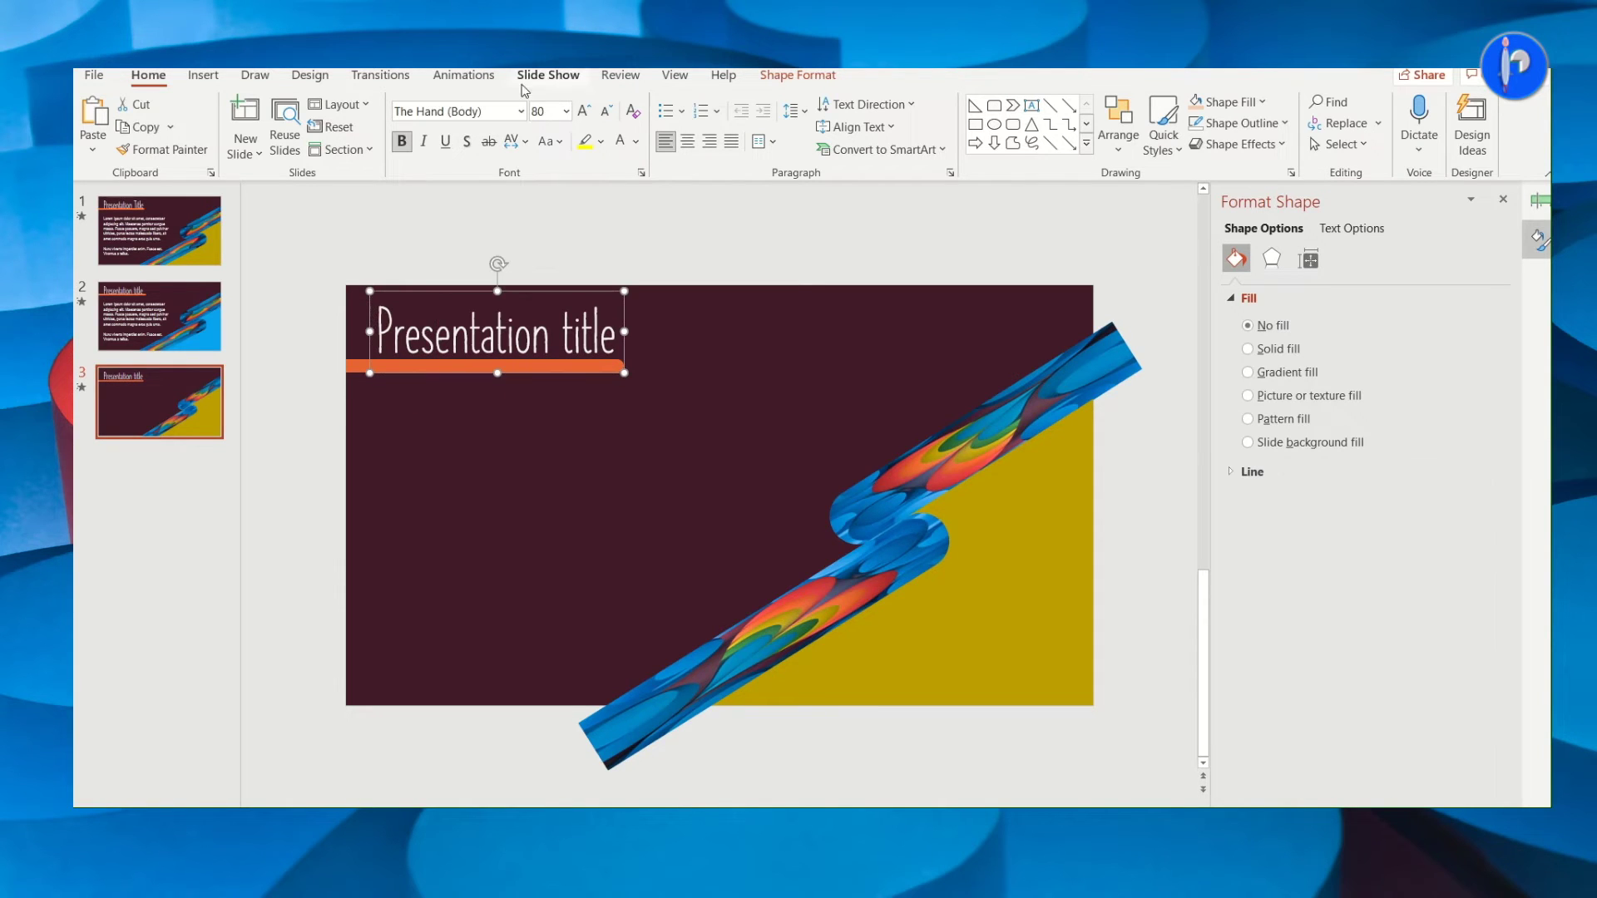
click(464, 74)
- Apply a Lines motion path, direction right, to the upper picture bar
click(1131, 104)
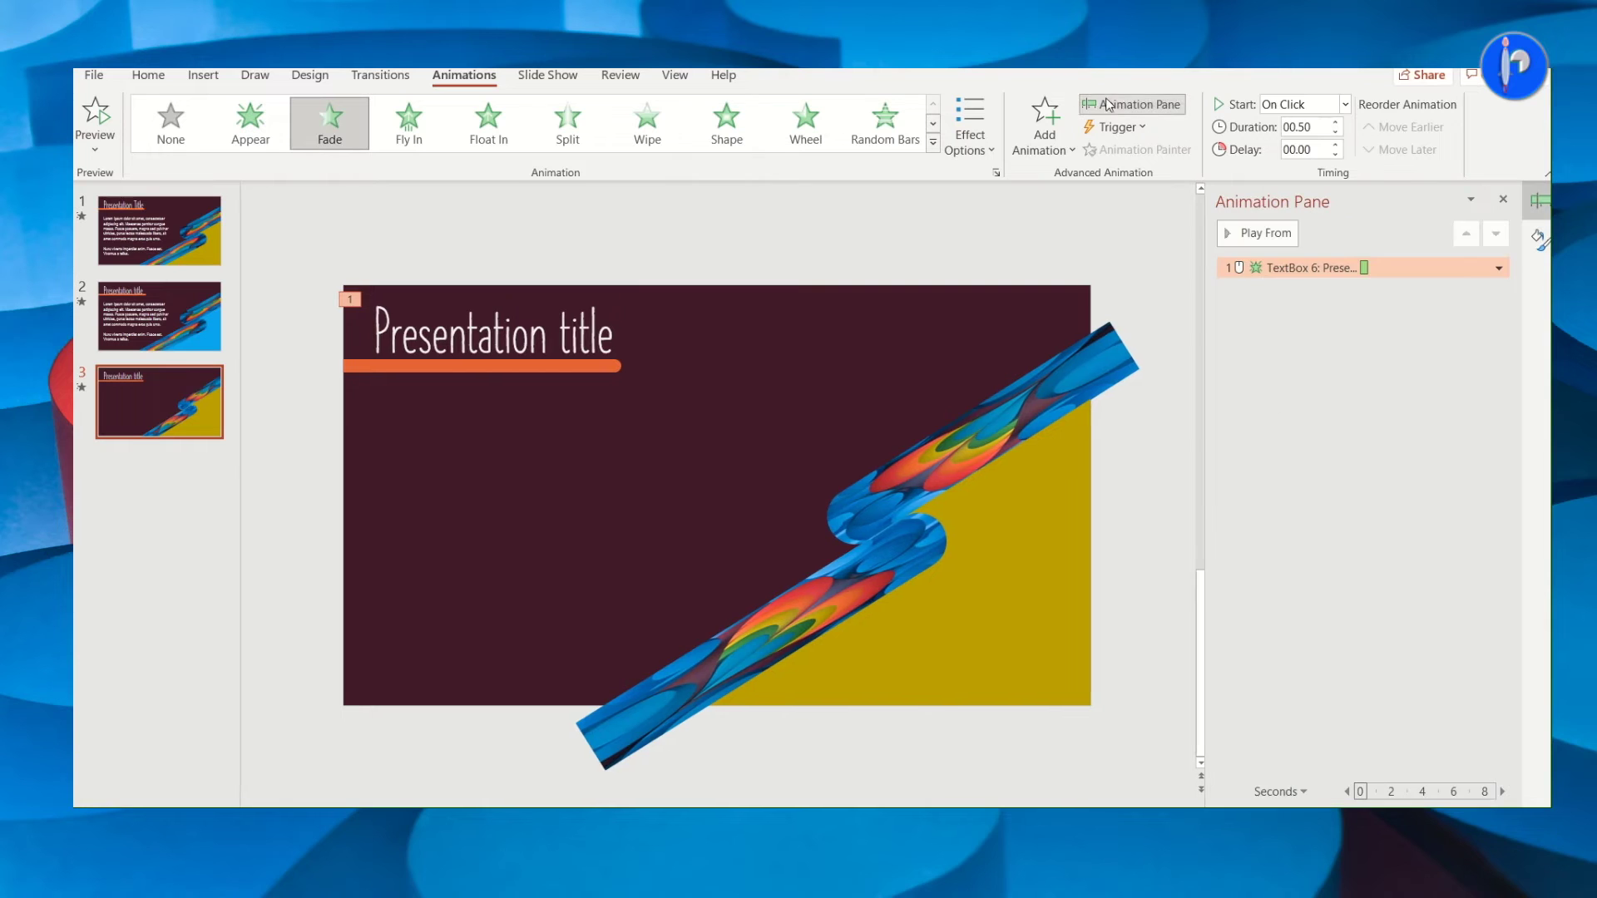
click(919, 447)
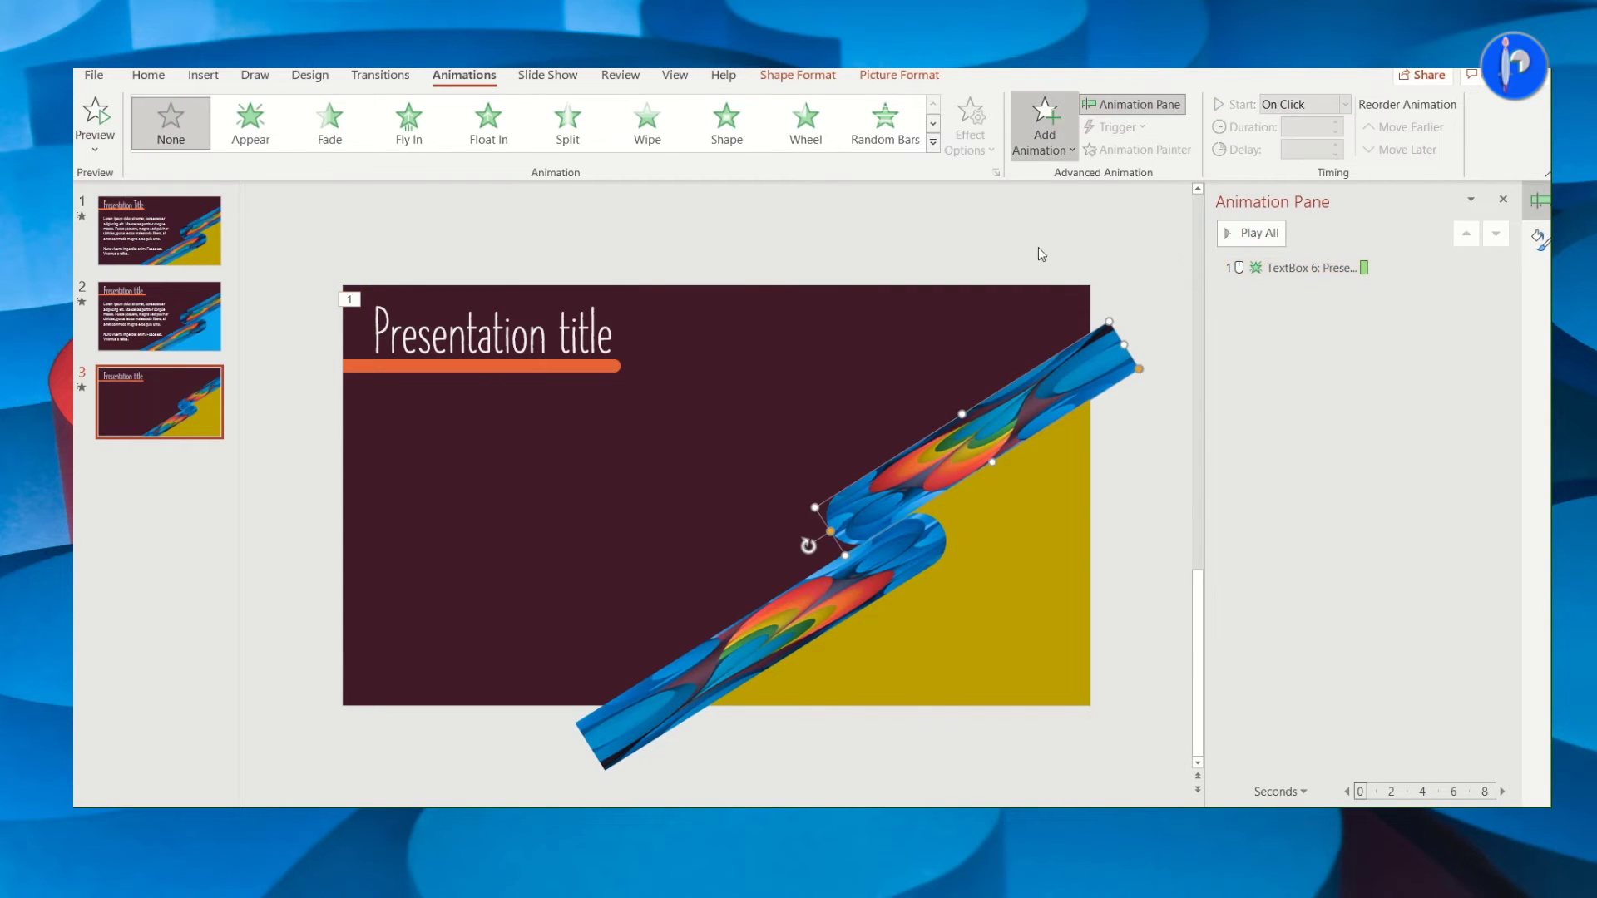
click(1044, 125)
click(1077, 567)
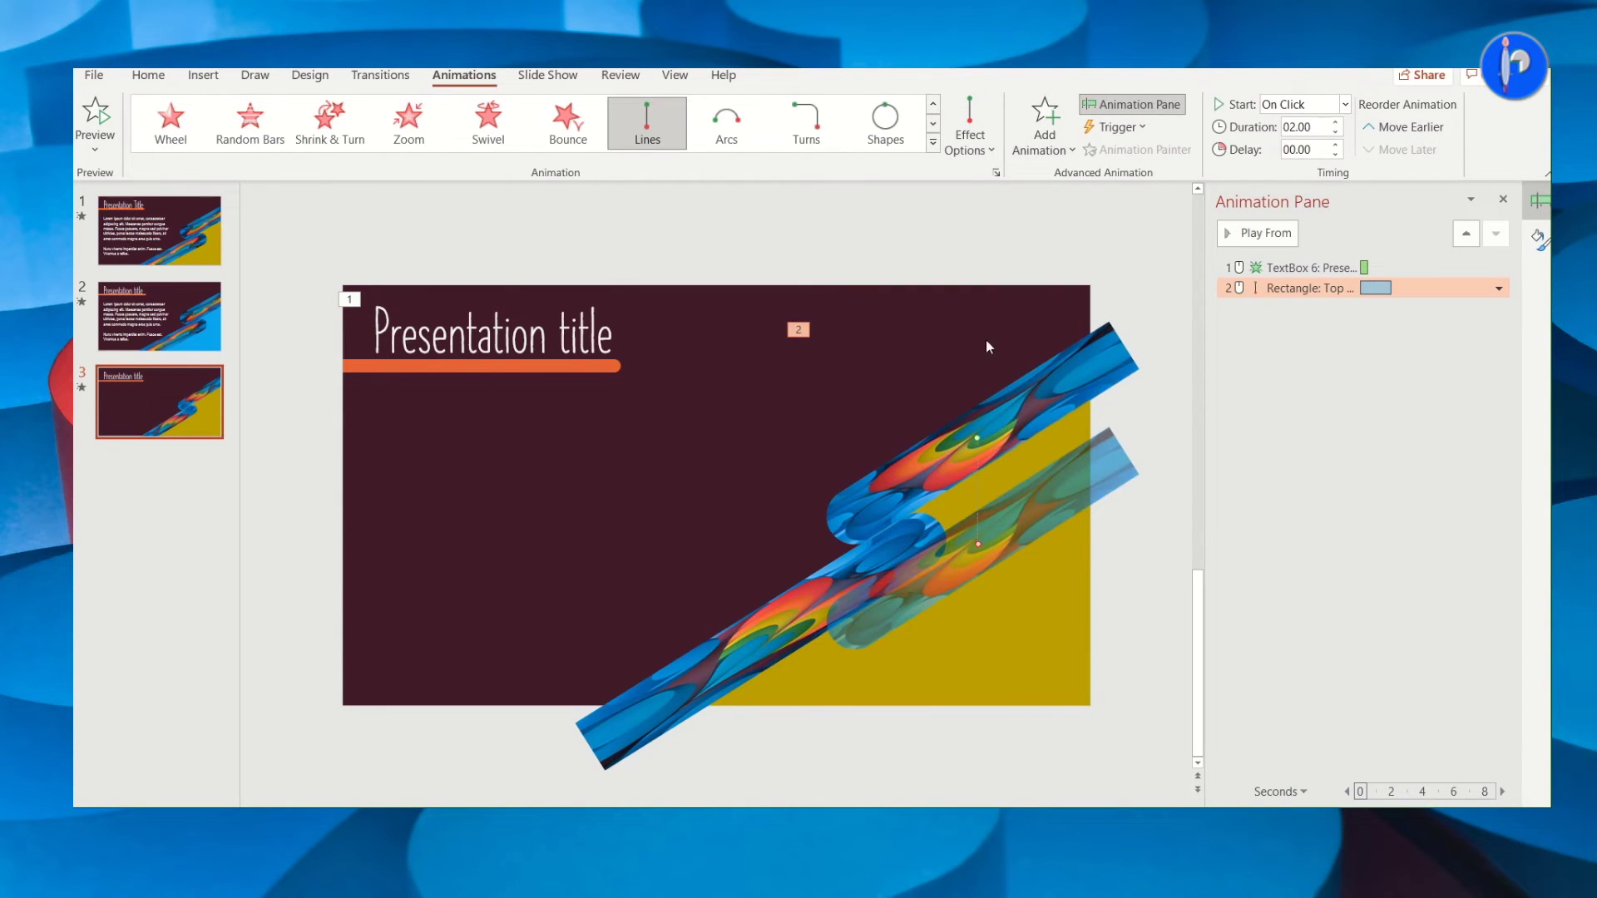
click(970, 133)
click(1012, 301)
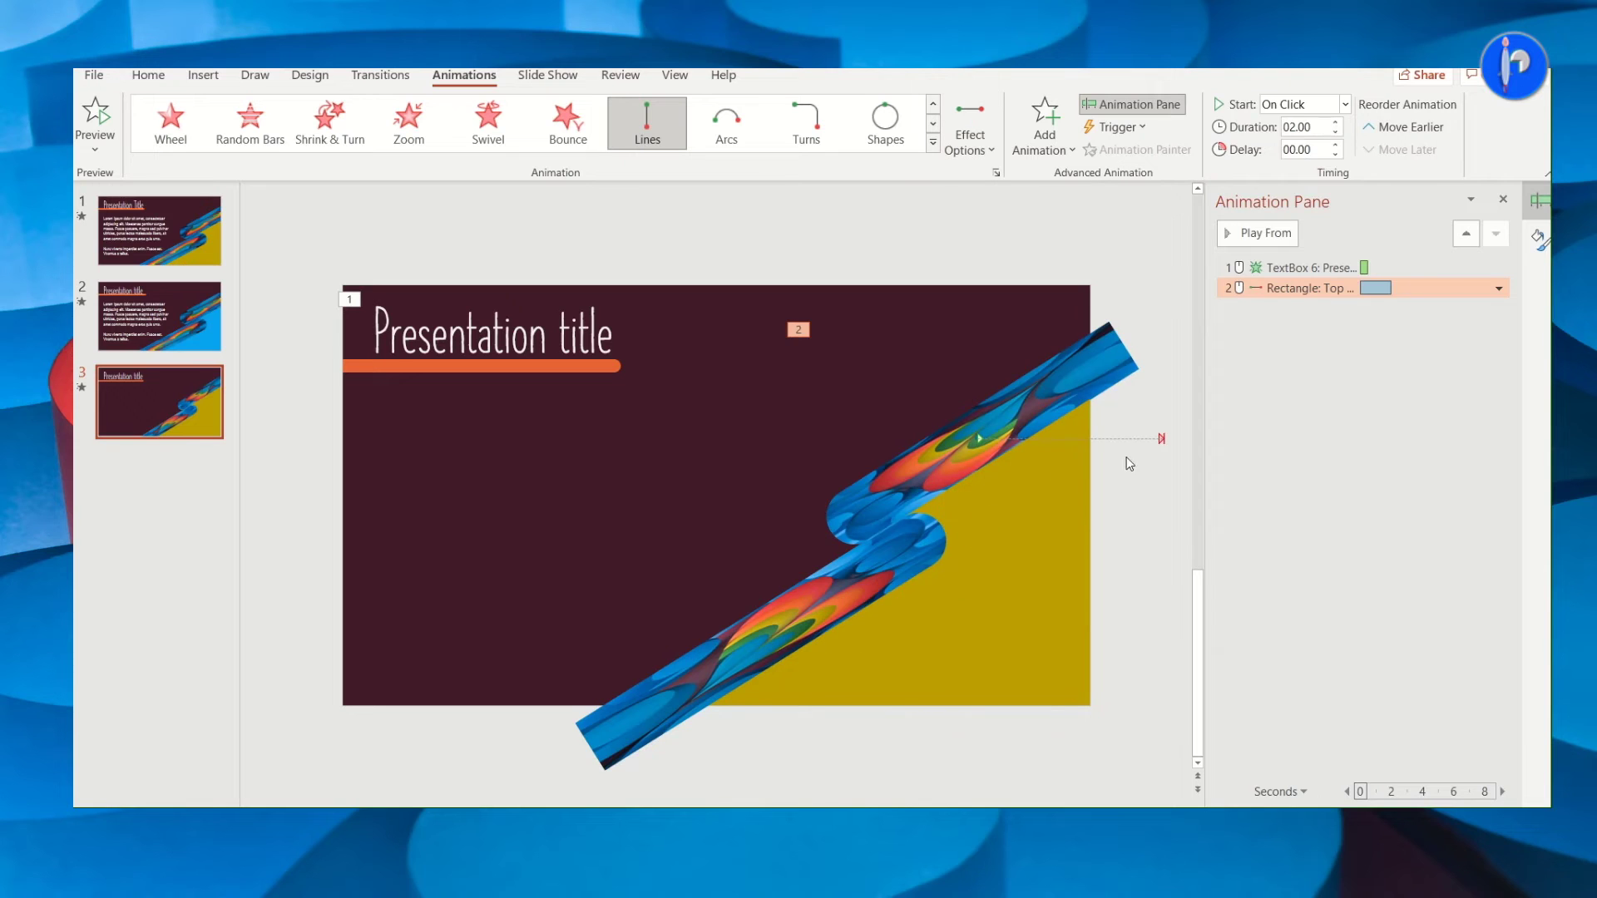
- Drag the path's end so the bar slides in diagonally, and preview it
click(1162, 440)
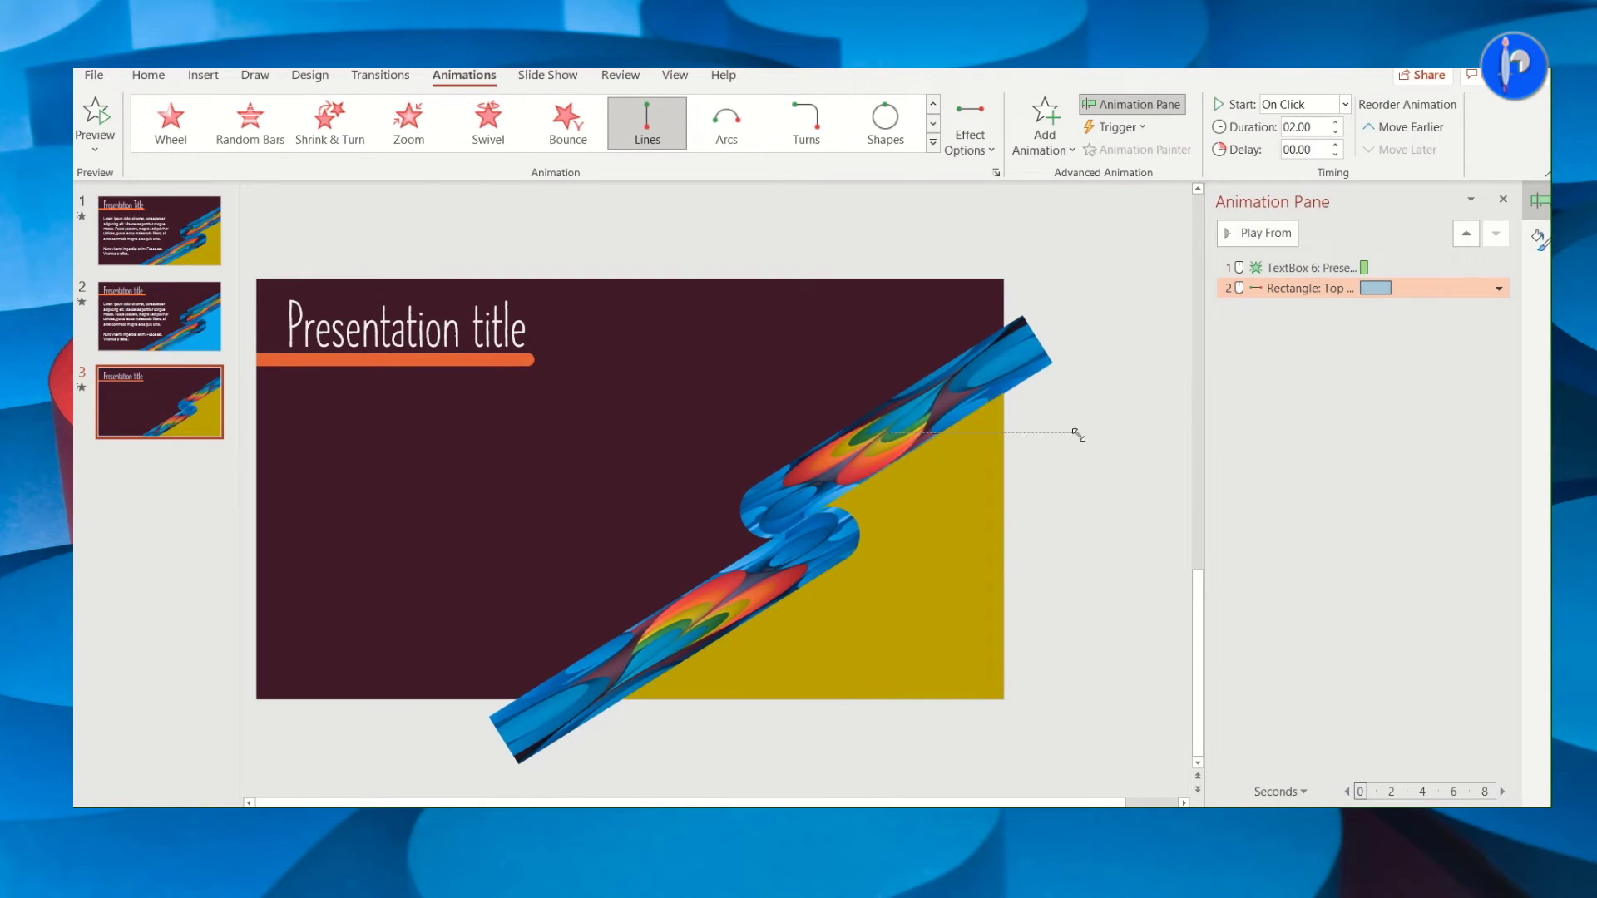
drag(1075, 430, 1051, 332)
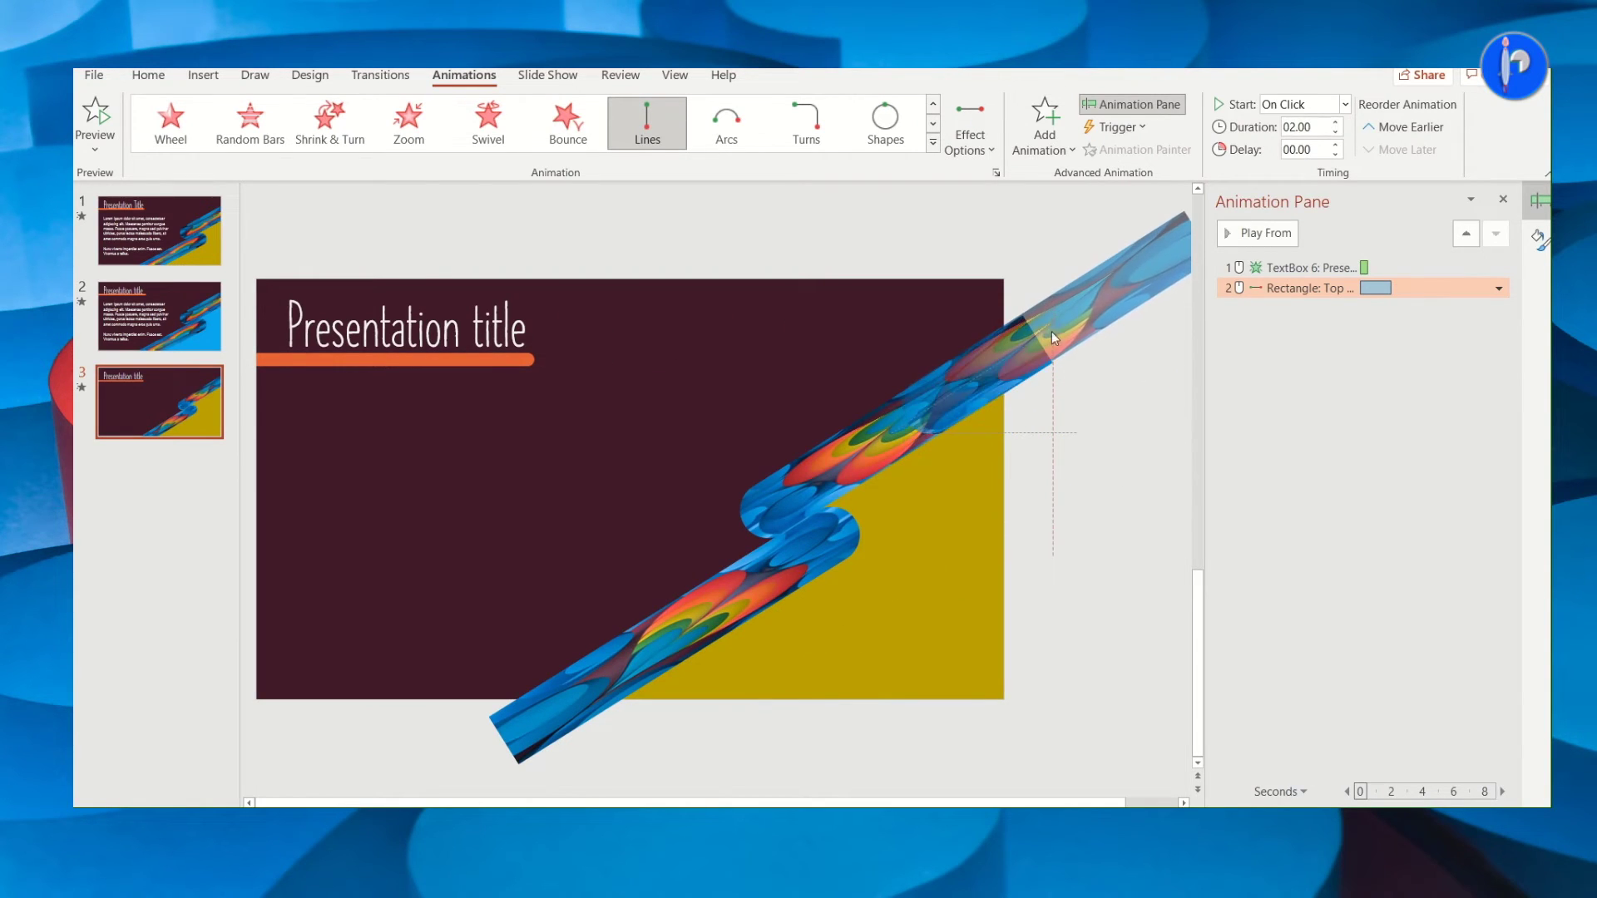
click(1269, 238)
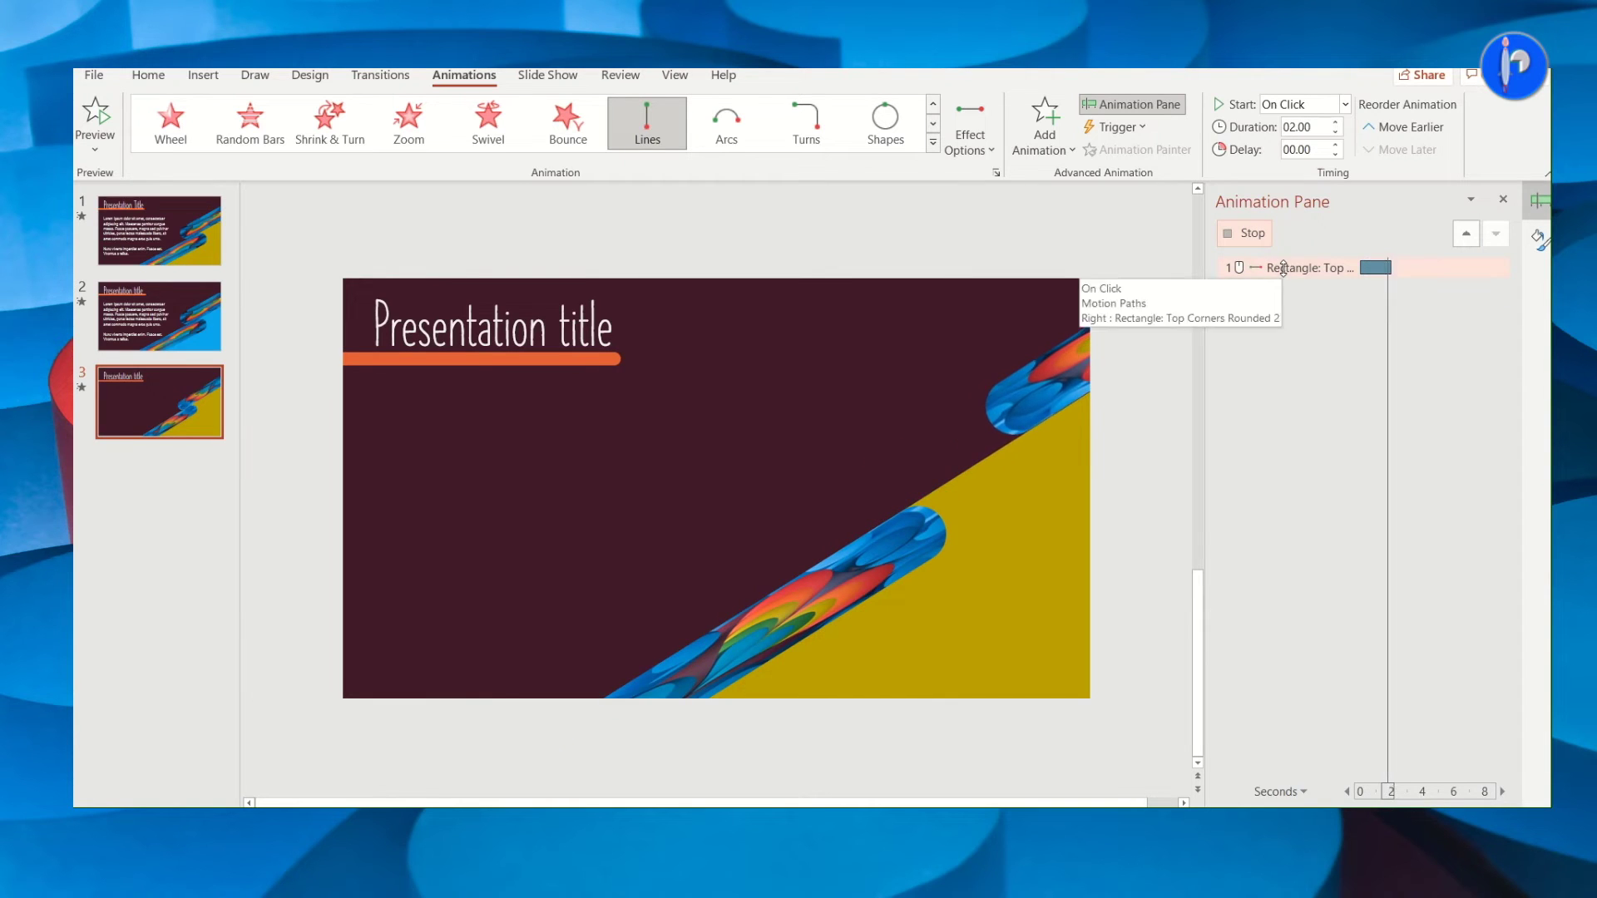
click(970, 133)
click(929, 411)
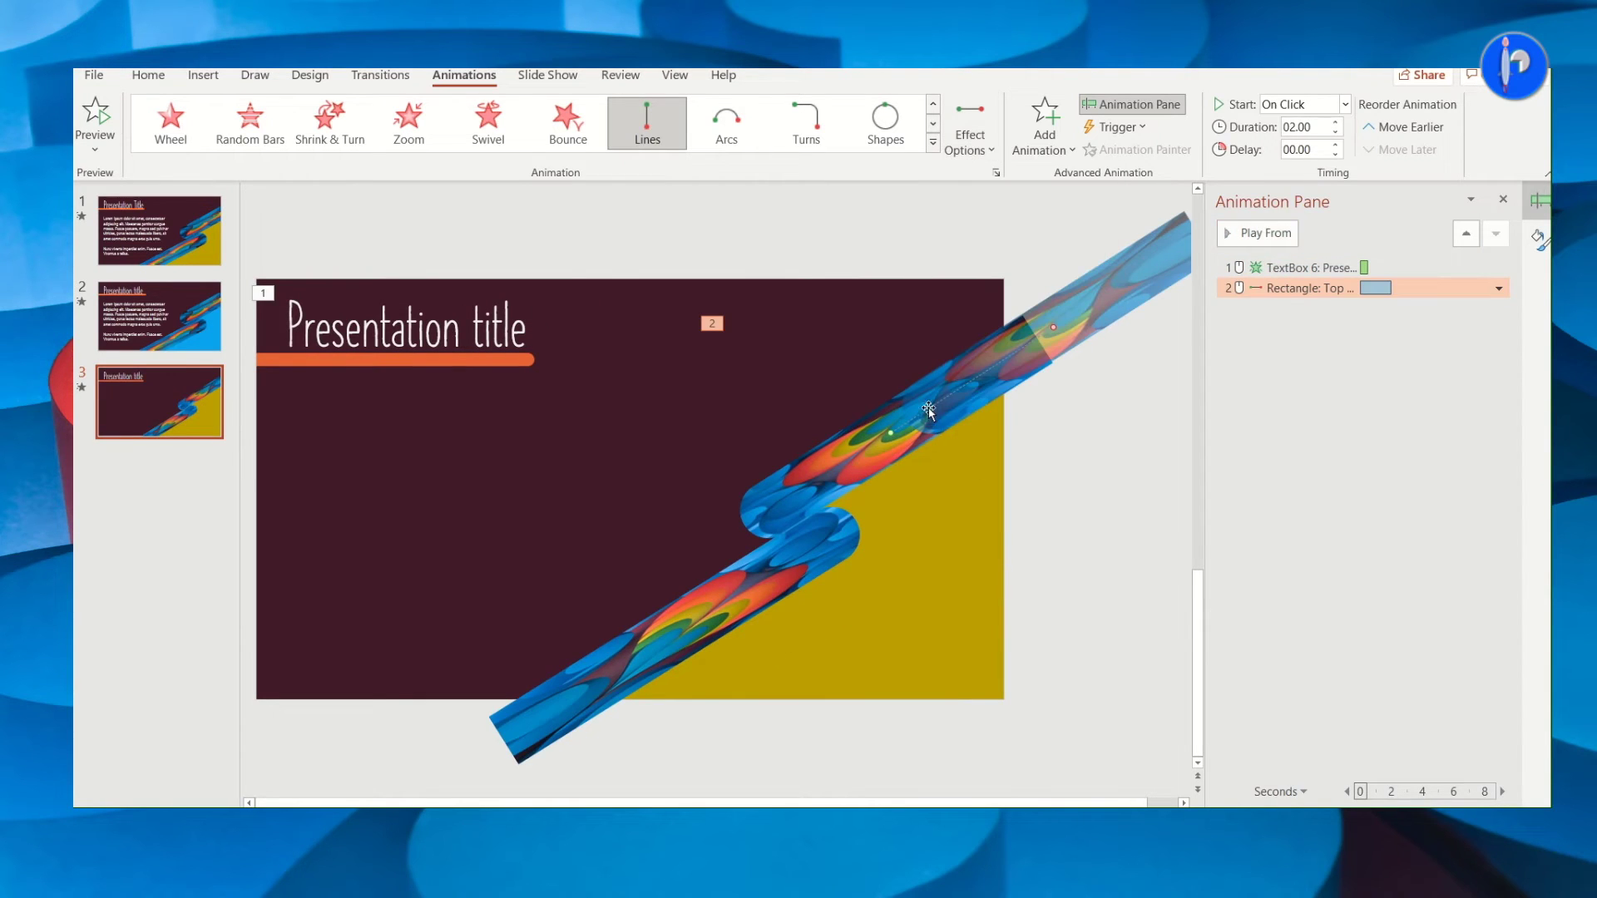
click(1277, 233)
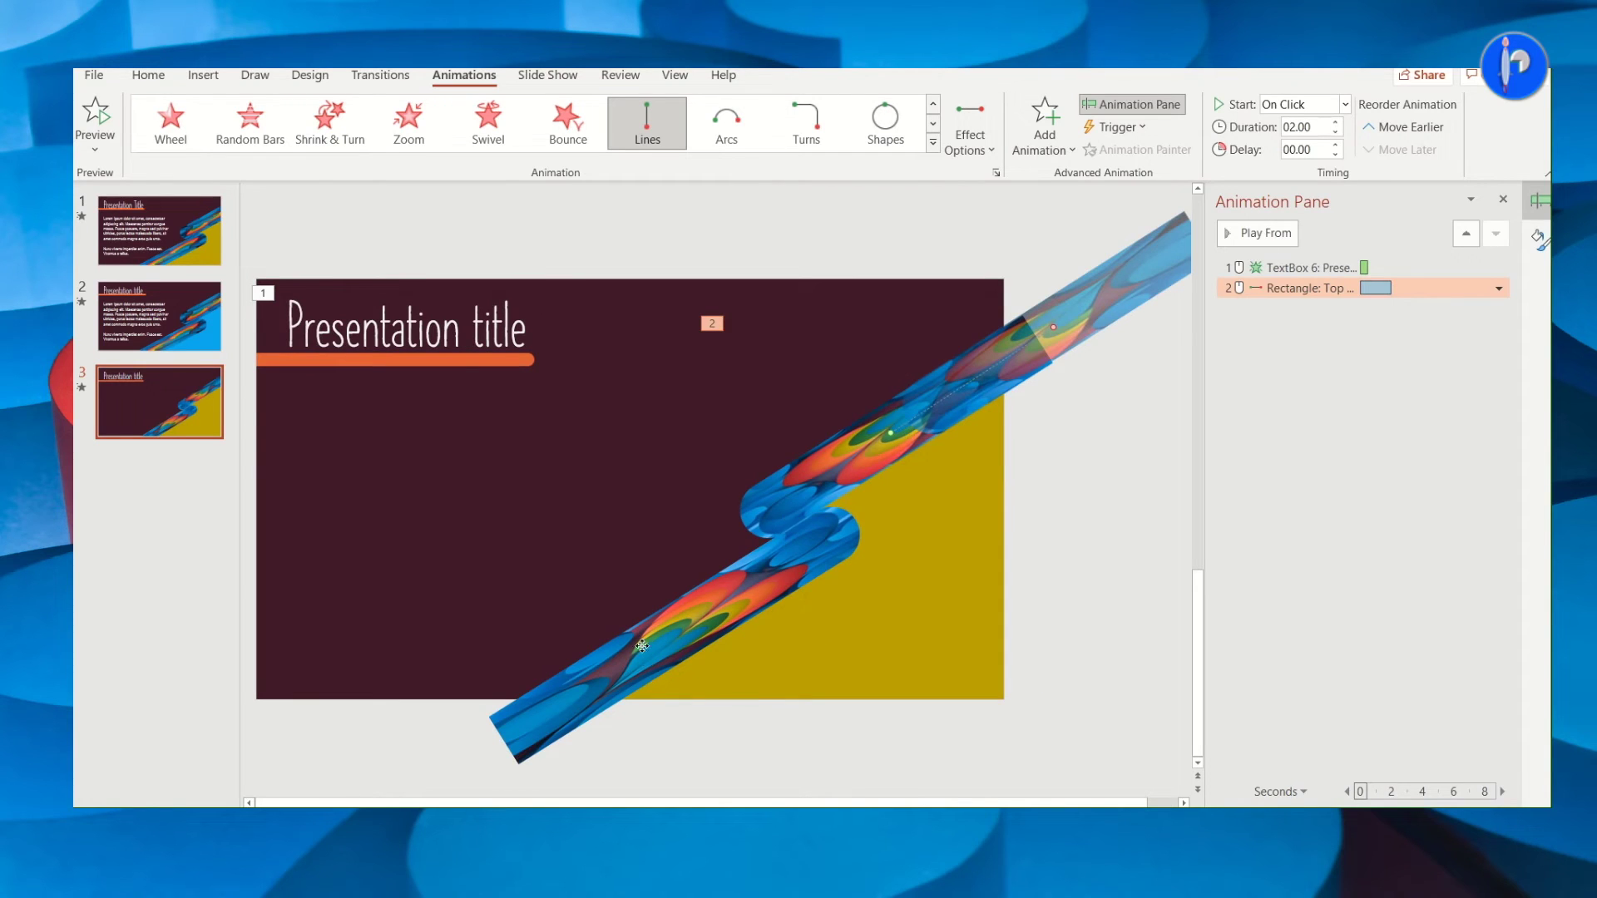
click(641, 645)
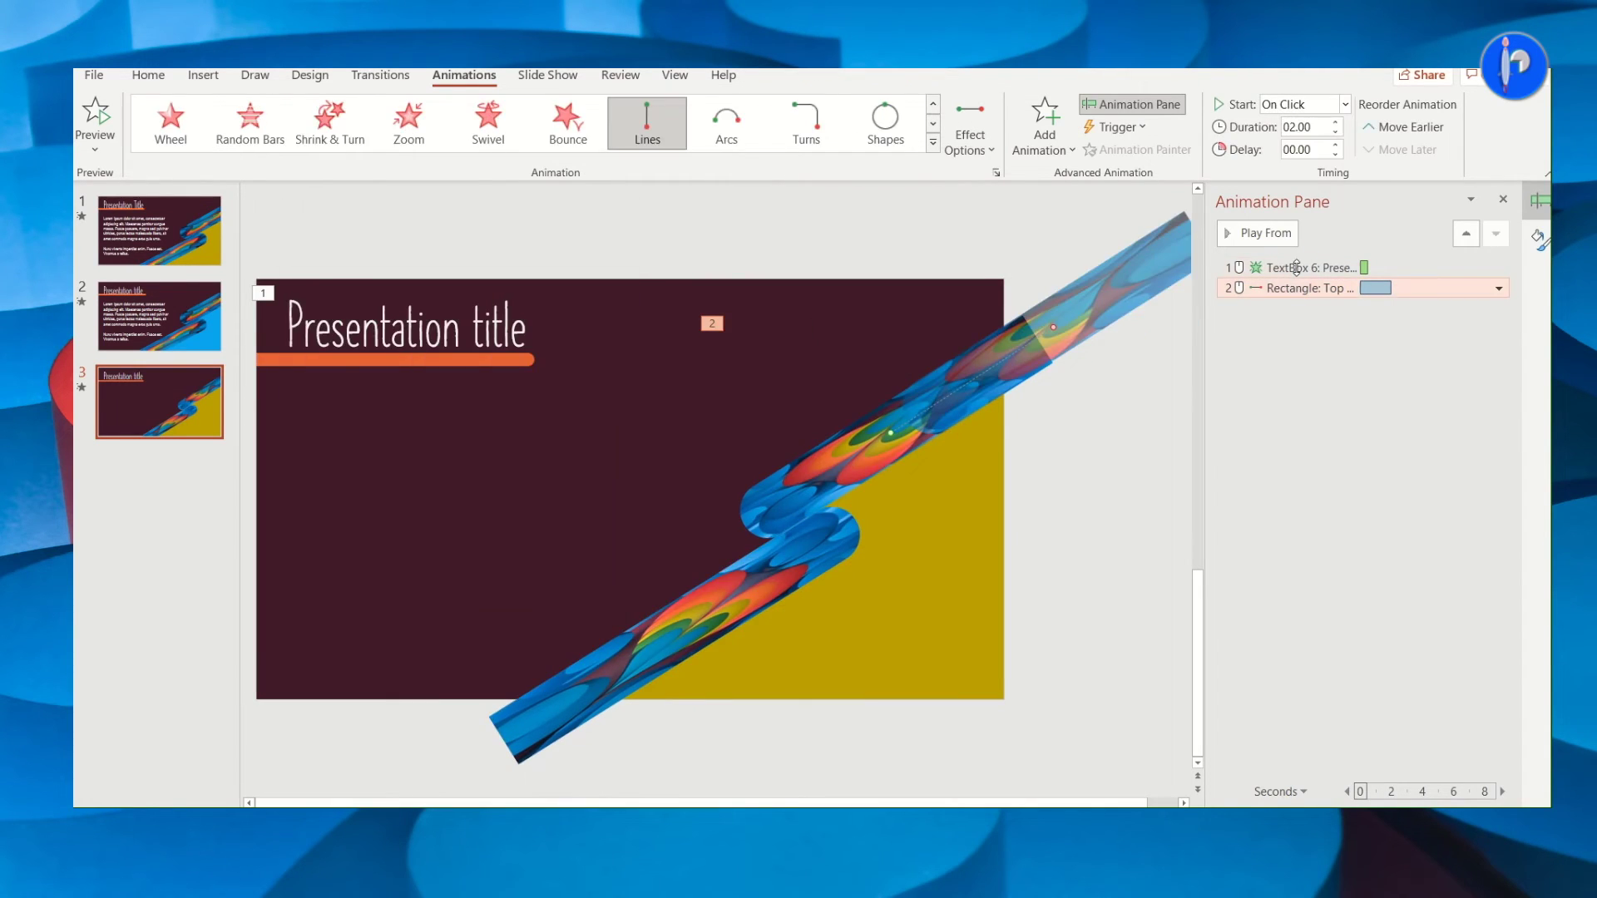
- Set both animations to start With Previous, ordering the bar's motion before the title
click(1298, 267)
shift+click(1297, 288)
right_click(1329, 288)
click(1411, 371)
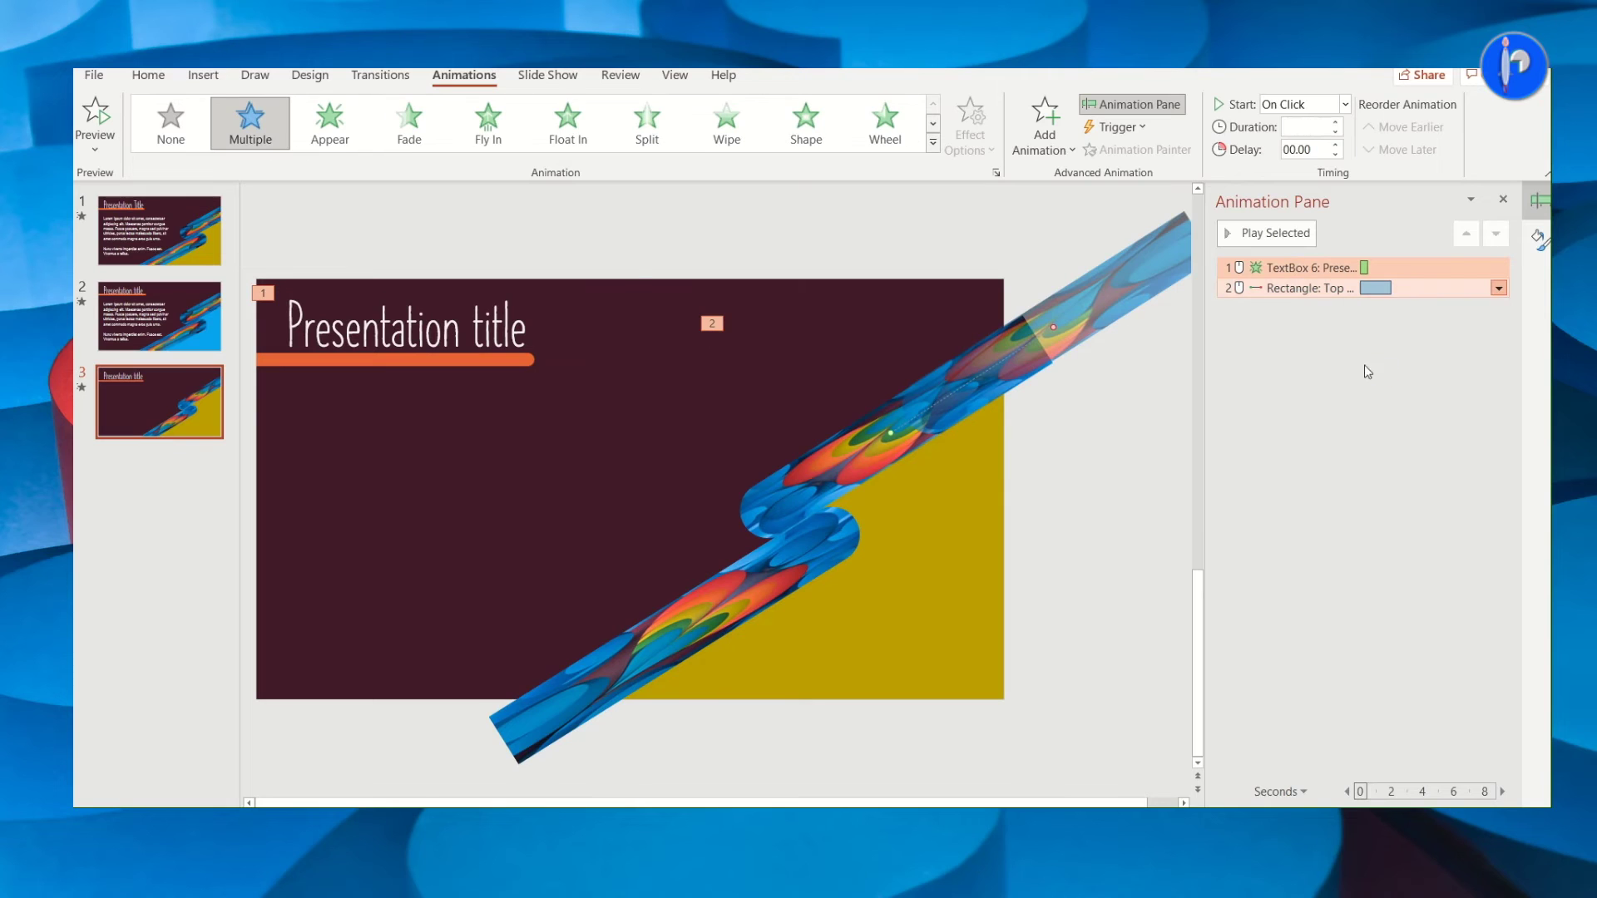
click(358, 283)
click(506, 316)
click(406, 341)
click(498, 562)
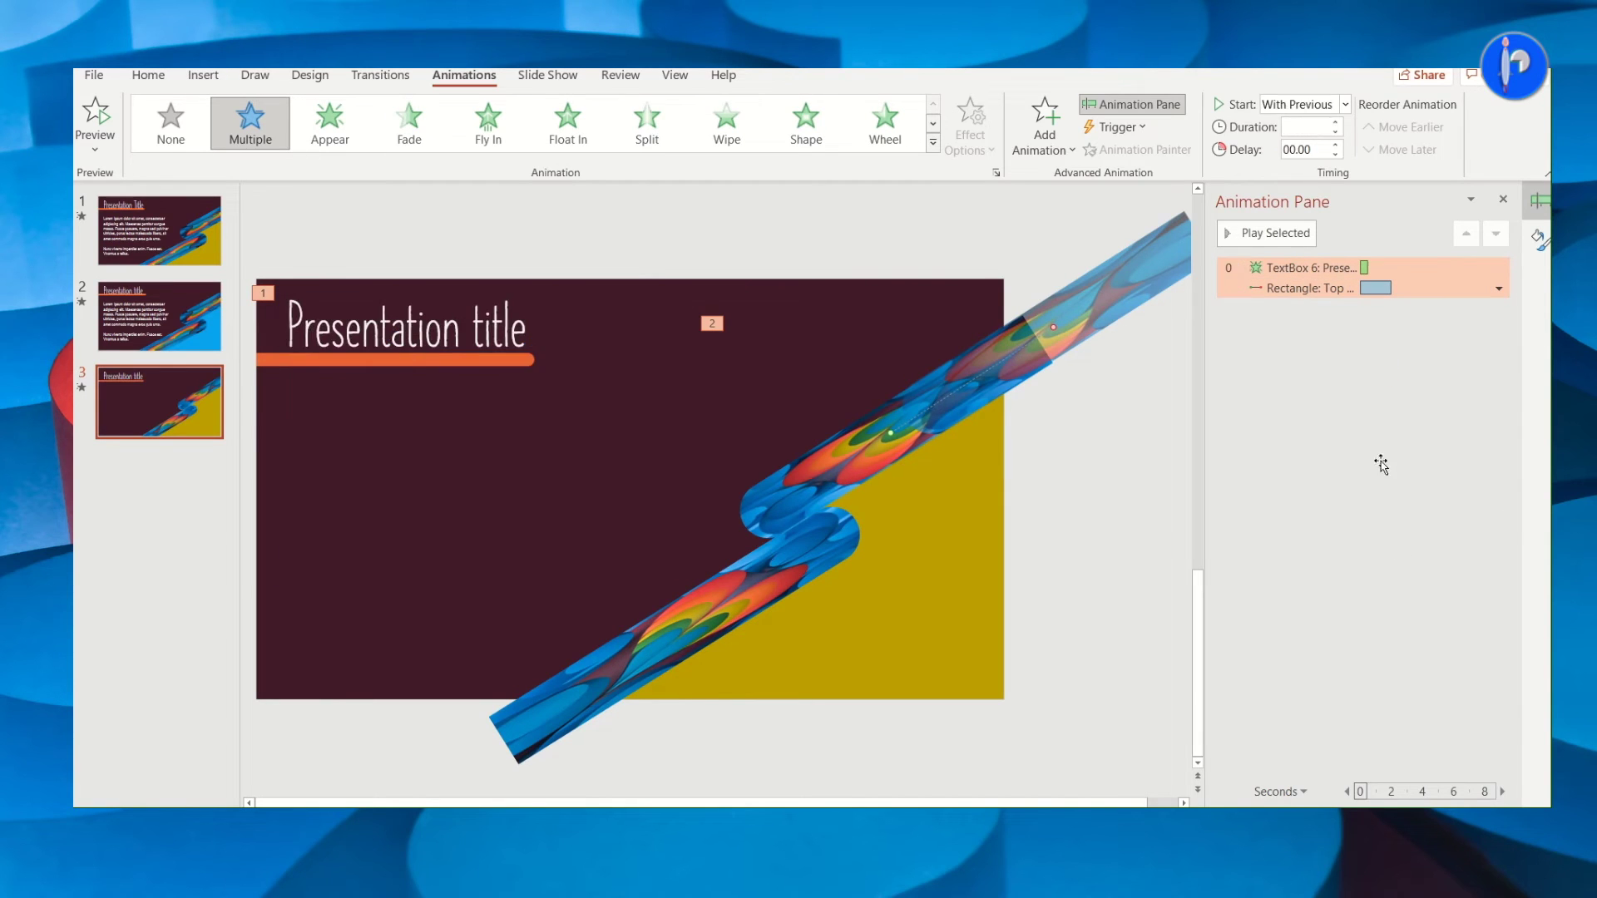
drag(1365, 267, 1365, 288)
- Copy the motion path onto the lower bar with Animation Painter, reverse it, and extend it down-left
click(1368, 267)
click(828, 495)
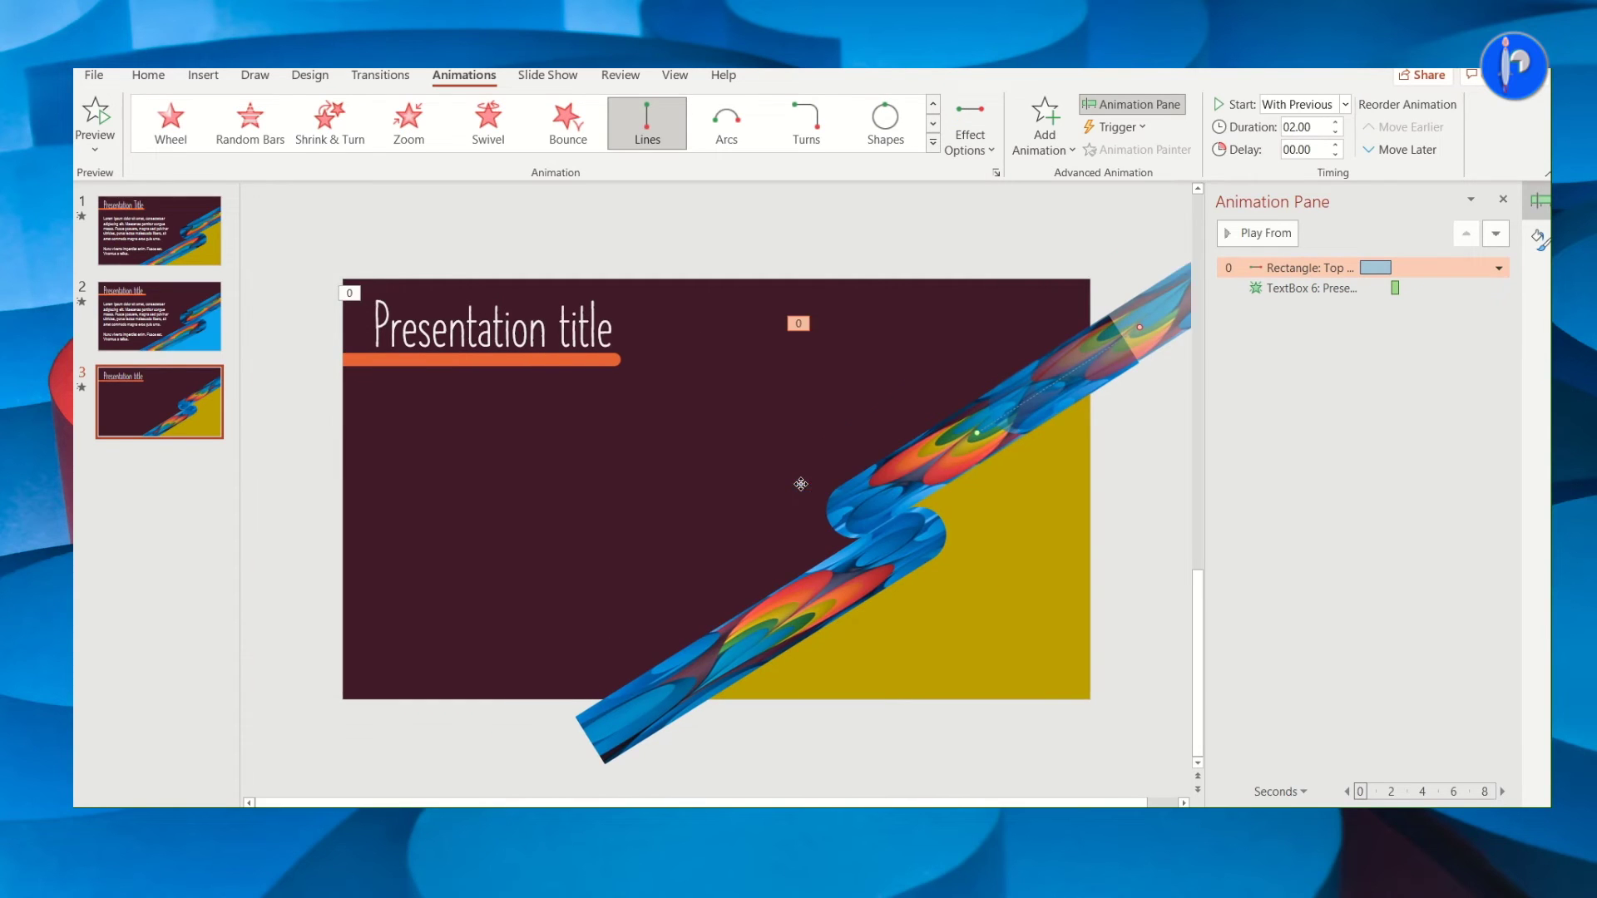
click(769, 632)
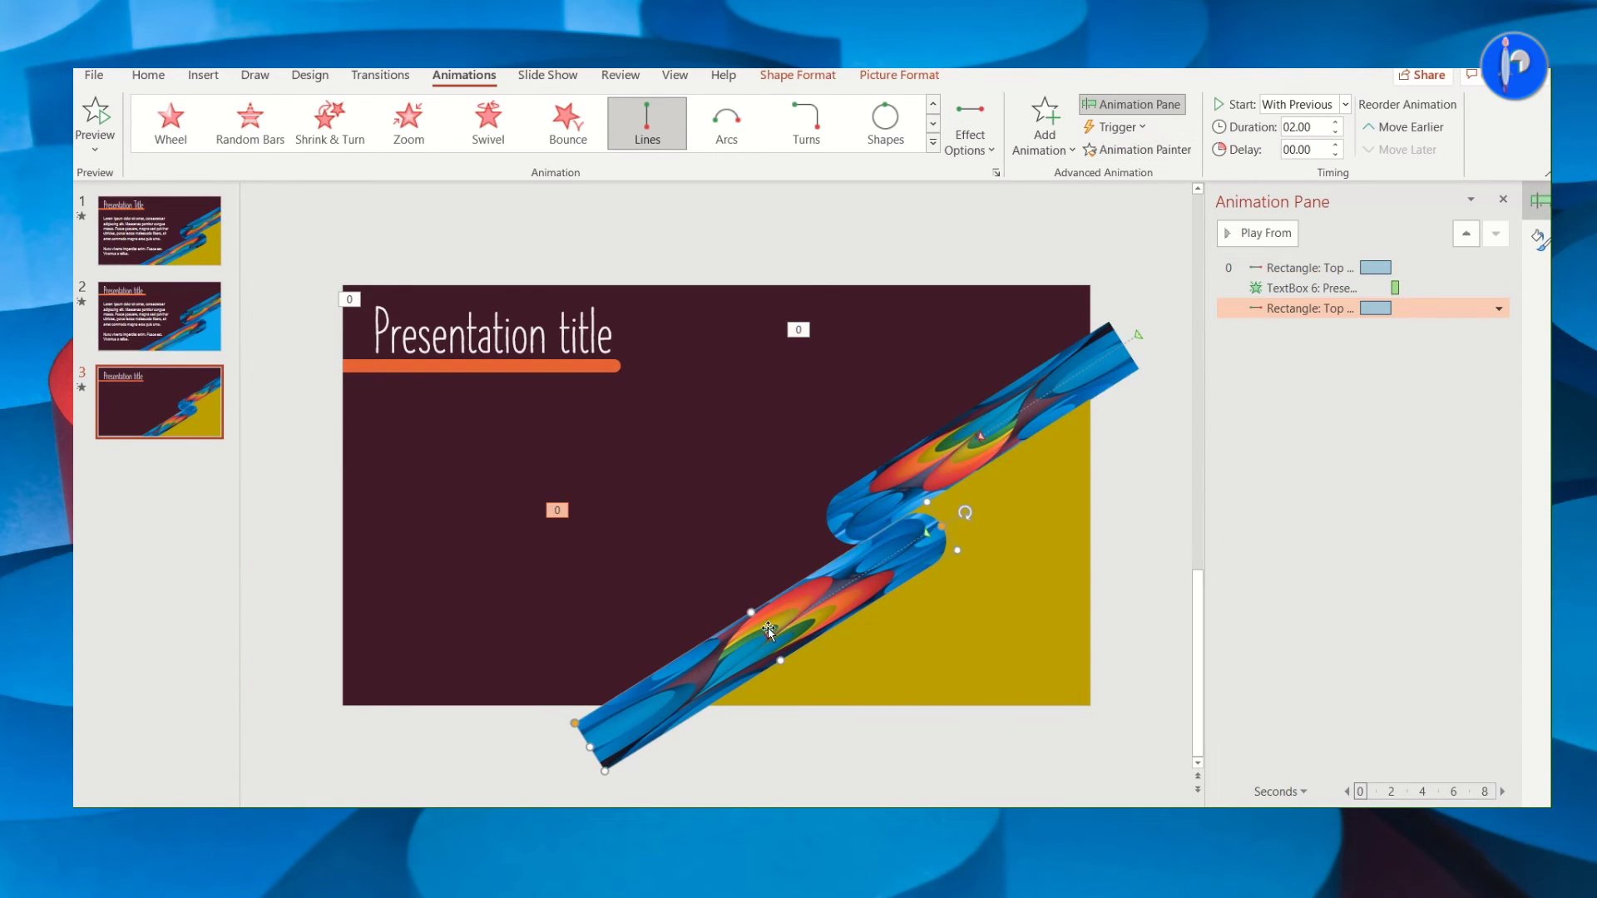
click(1258, 233)
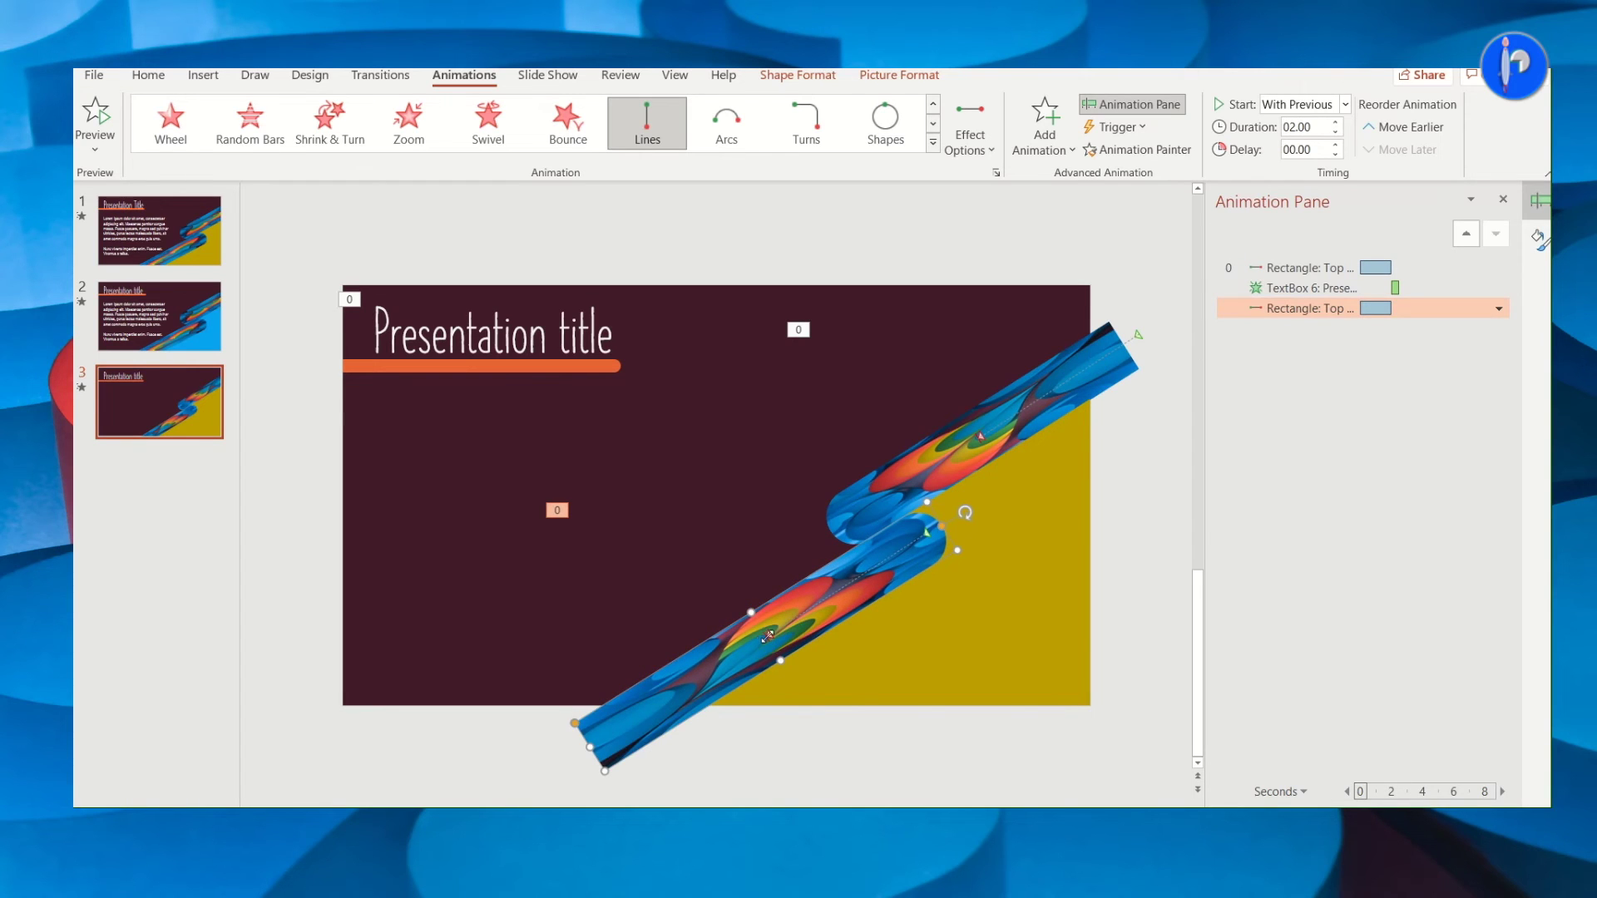
click(970, 133)
click(1000, 559)
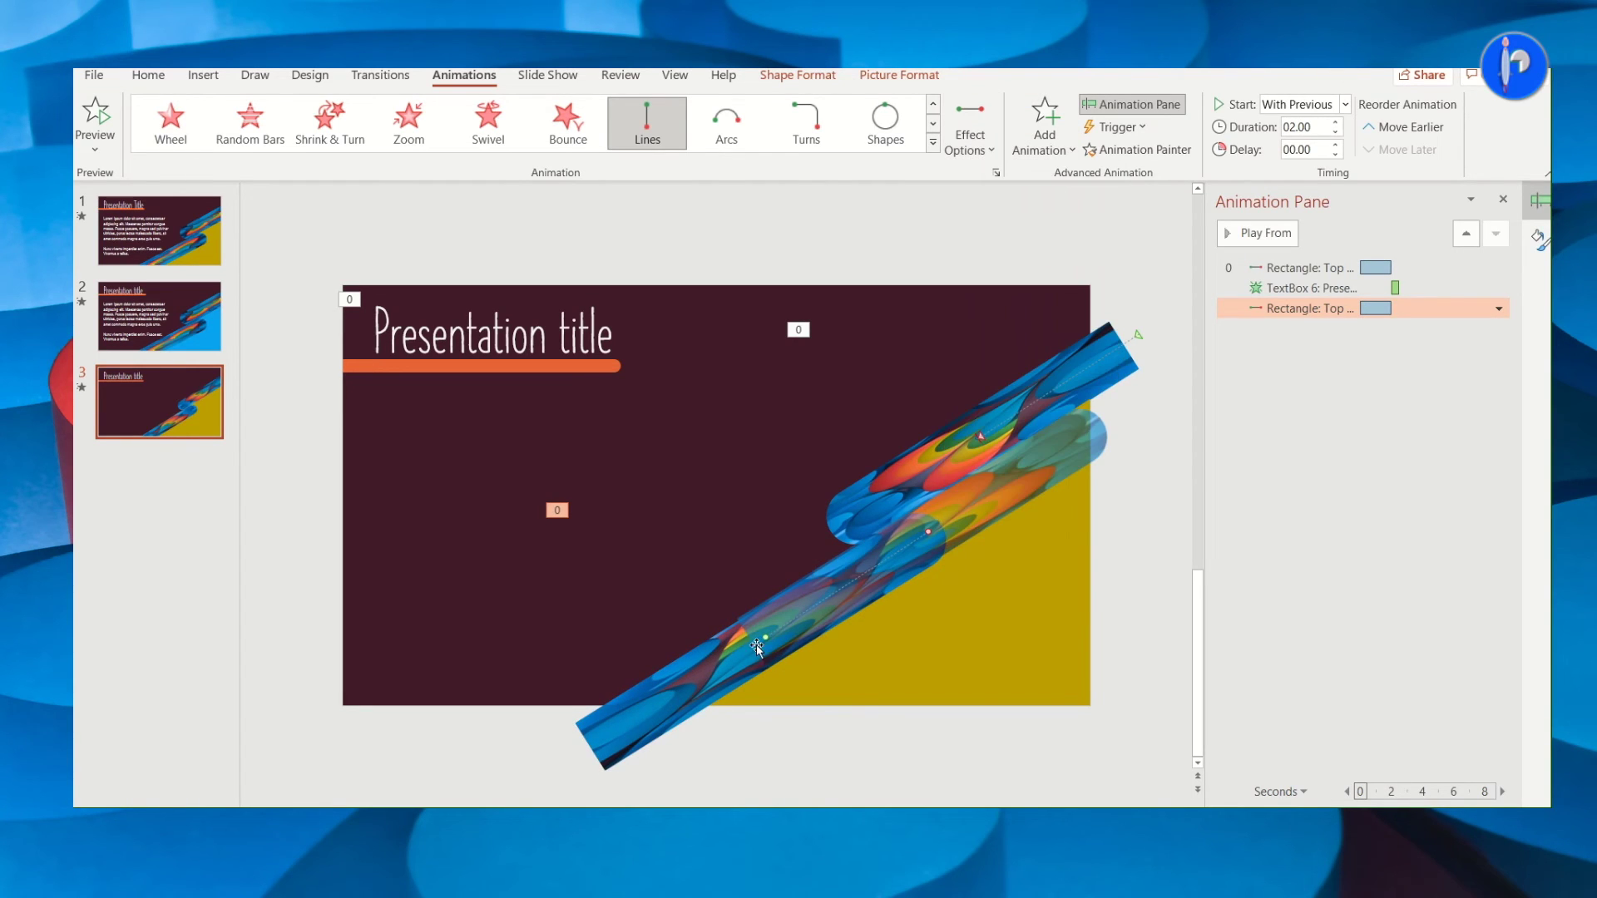
drag(767, 637, 616, 728)
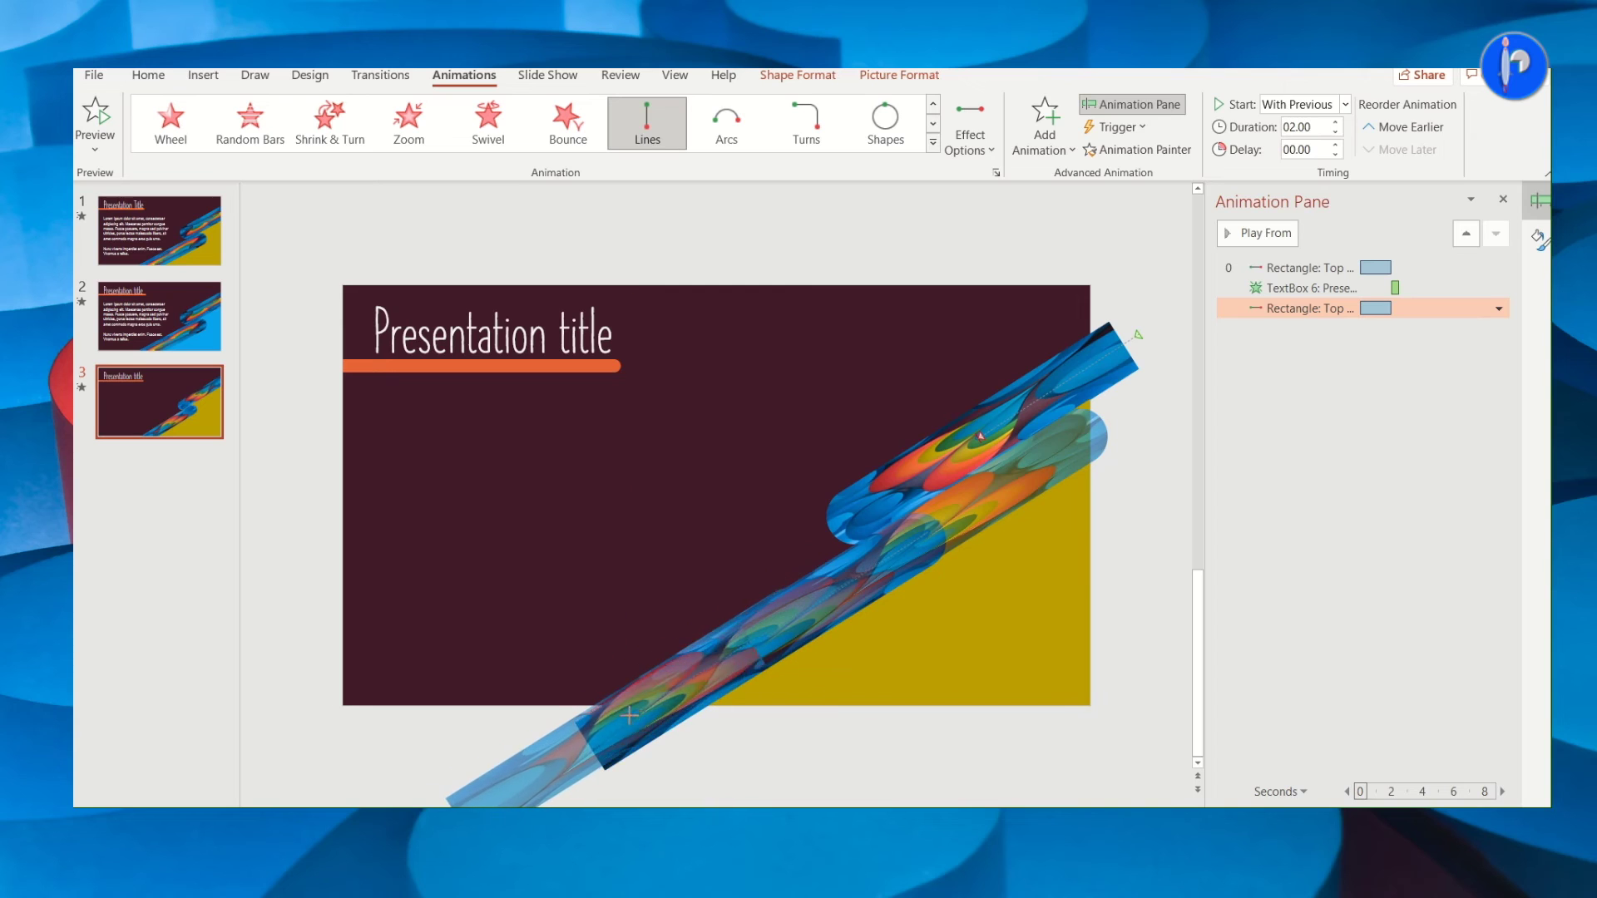
scroll(1025, 496, down, 1)
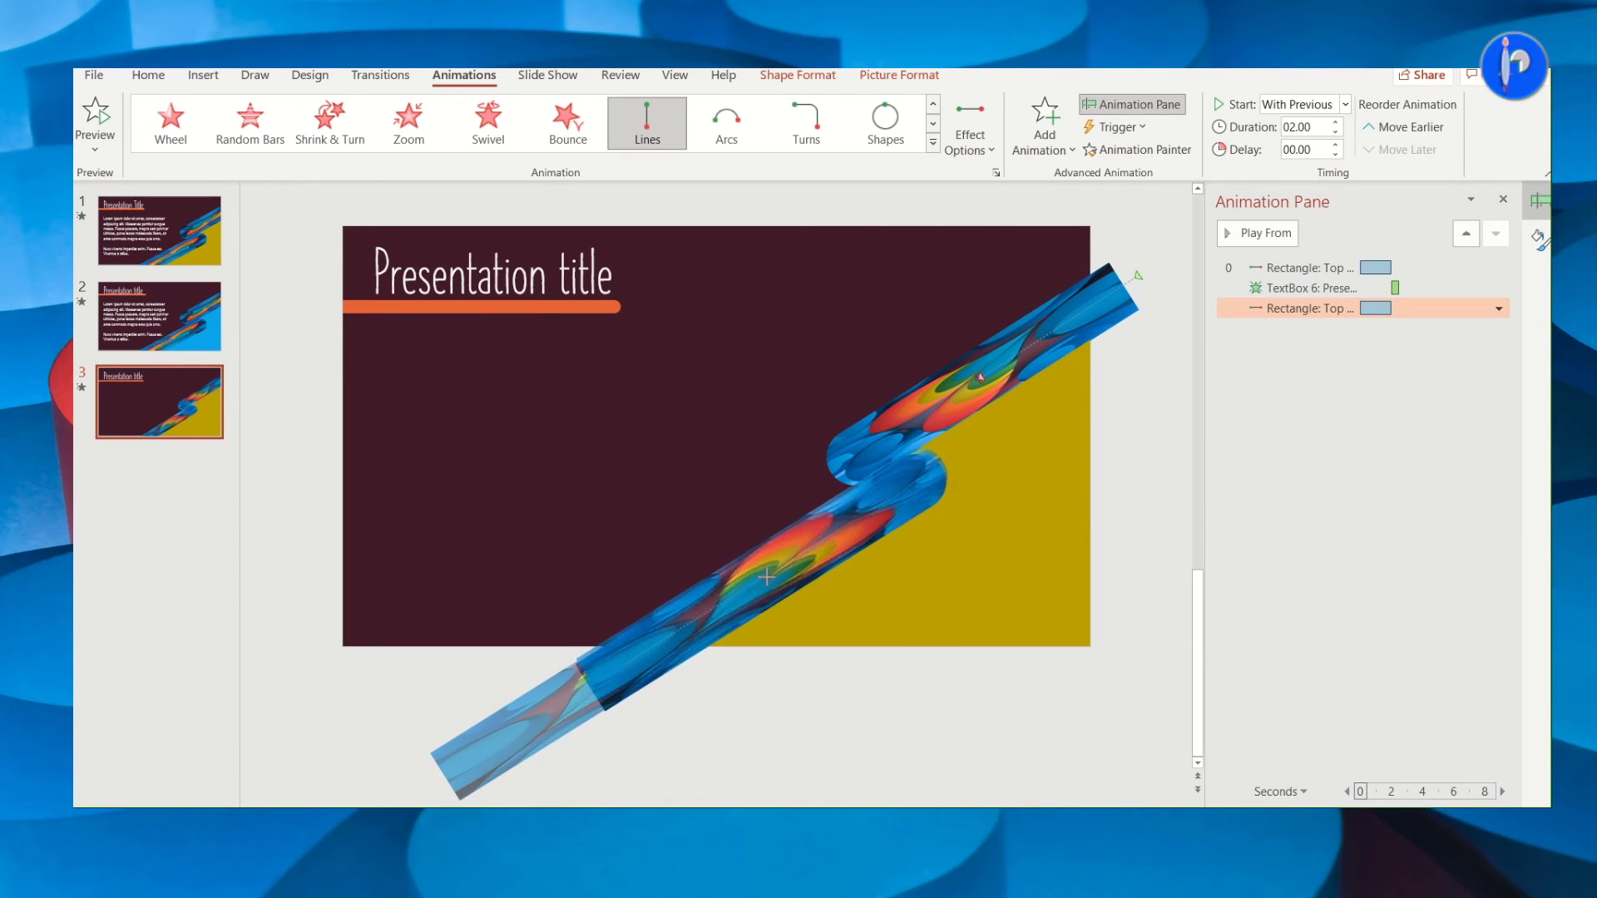
click(1259, 233)
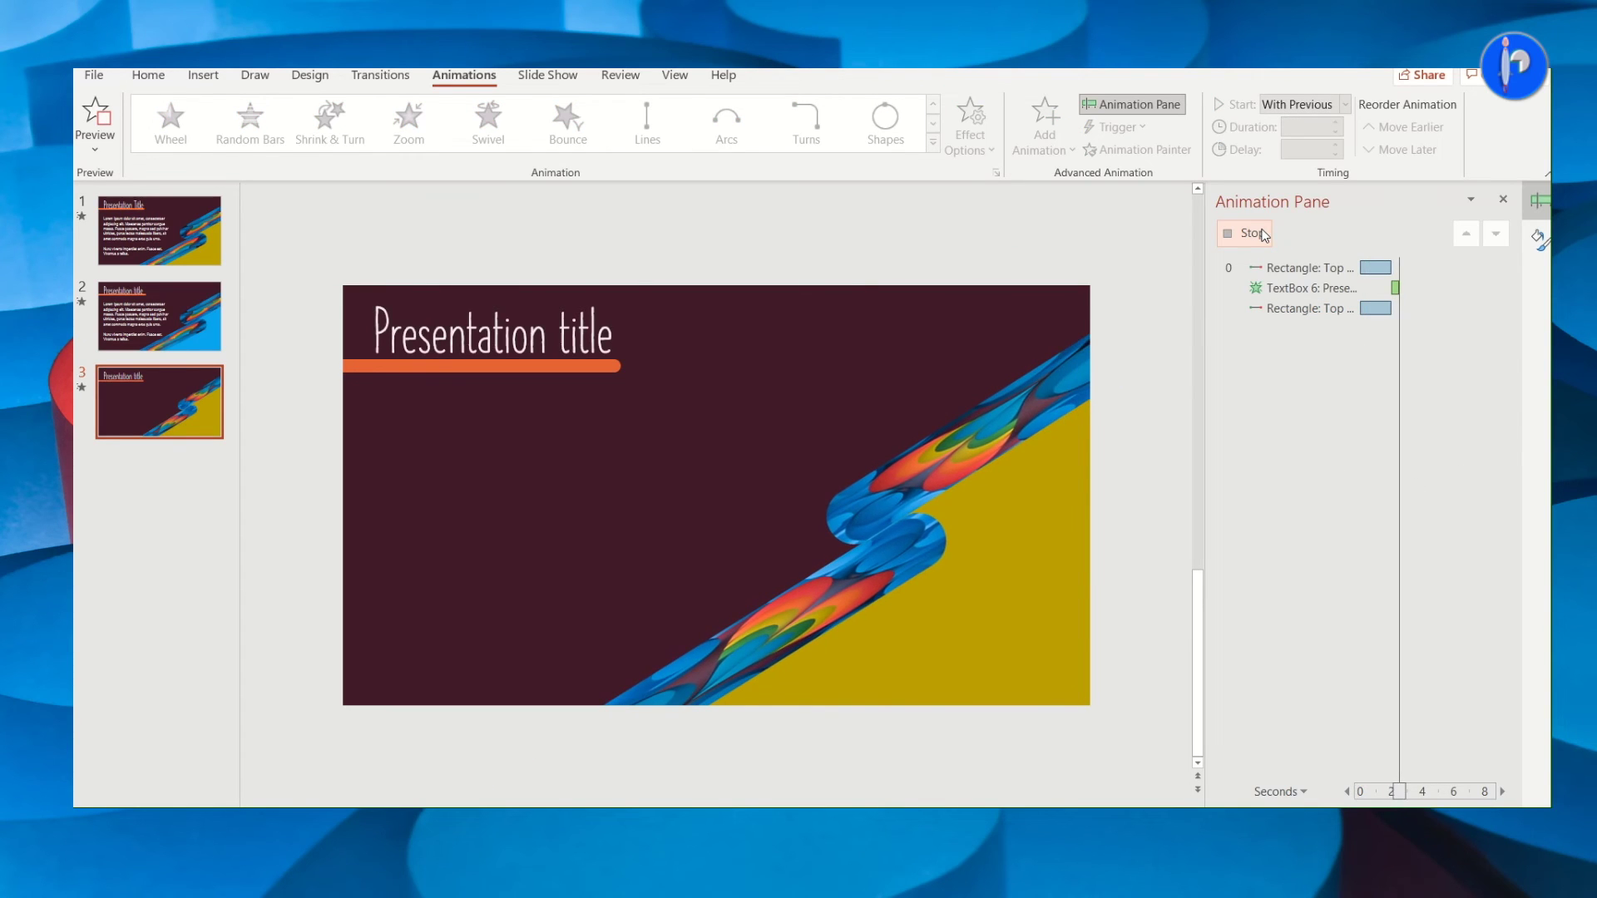
- Give the orange underline a Peek In entrance in the default direction, starting With Previous
click(1263, 235)
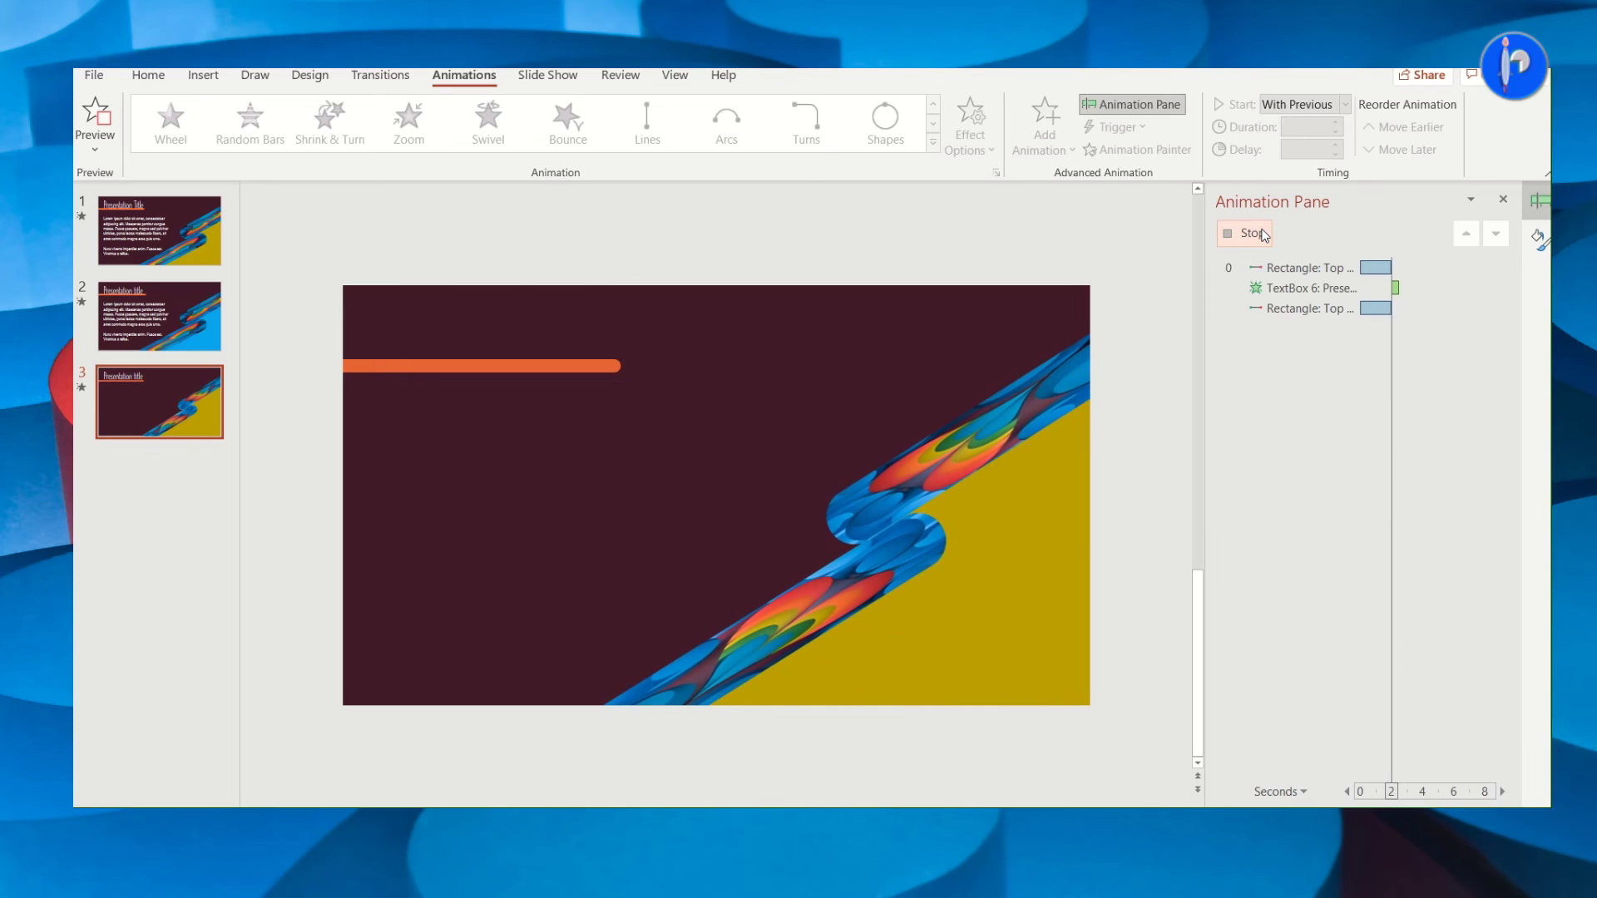
click(428, 366)
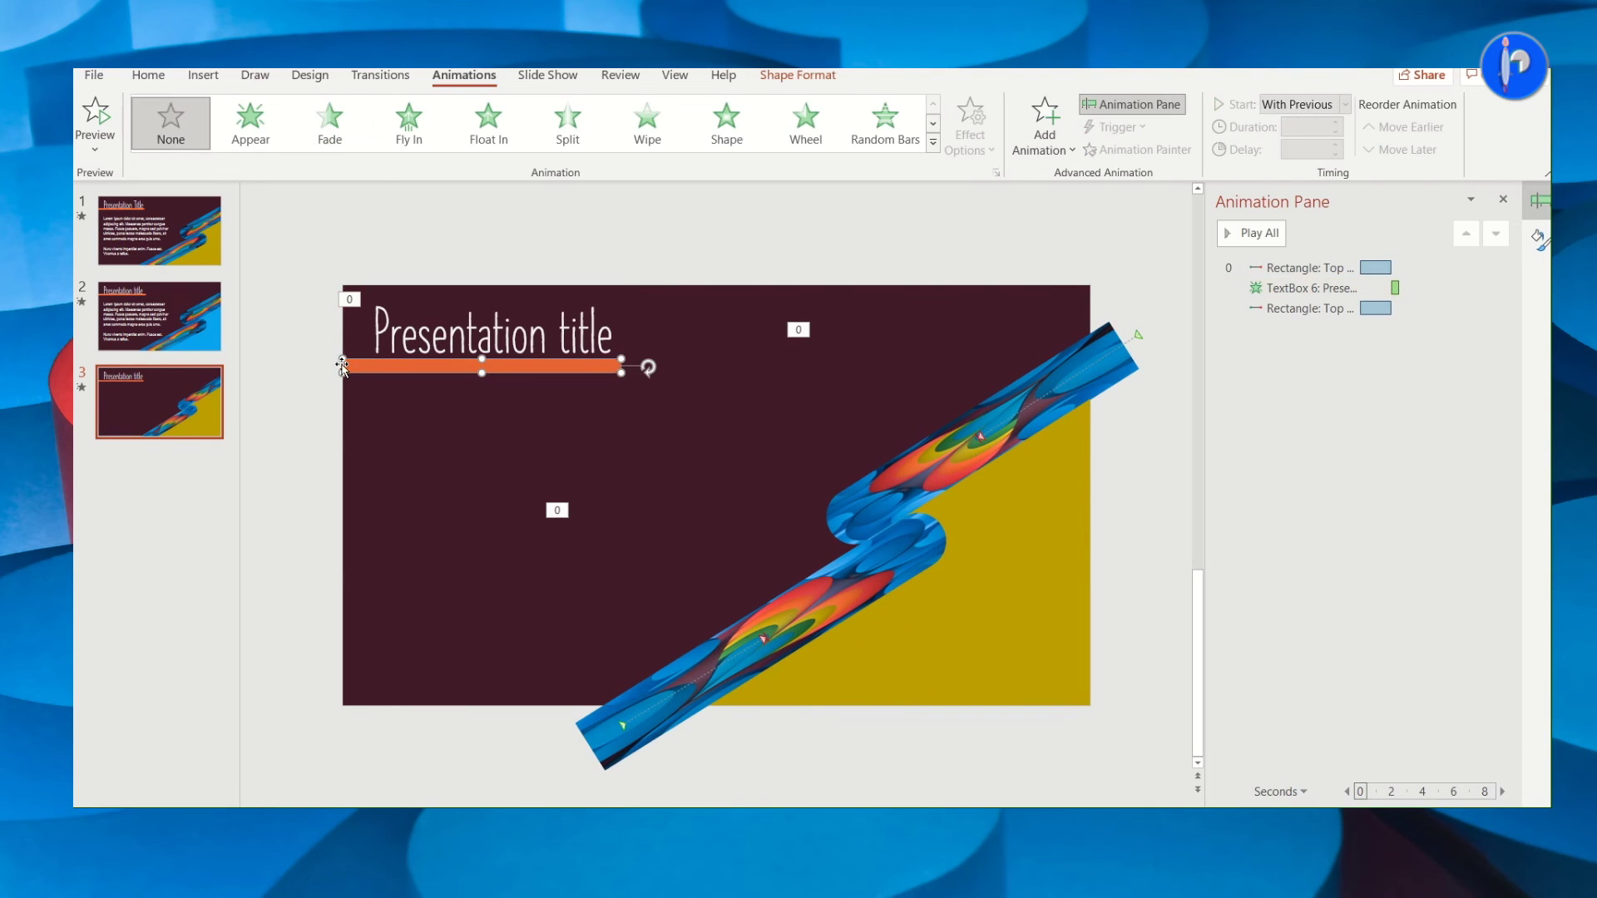
click(1048, 150)
click(1094, 703)
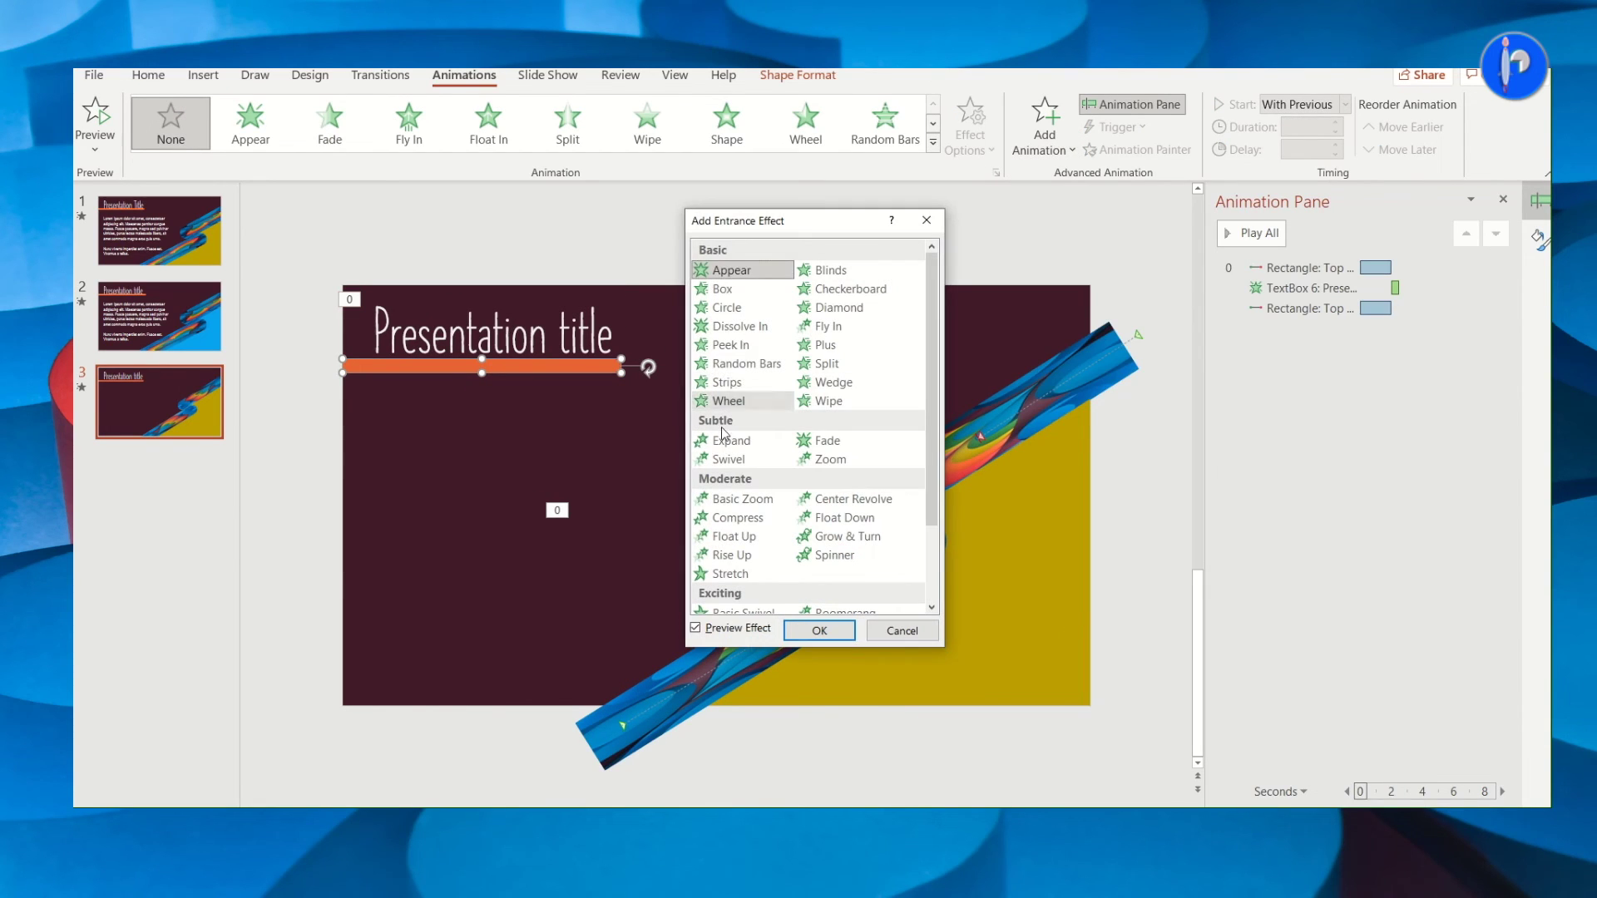
click(736, 348)
double_click(737, 348)
click(970, 124)
click(1031, 213)
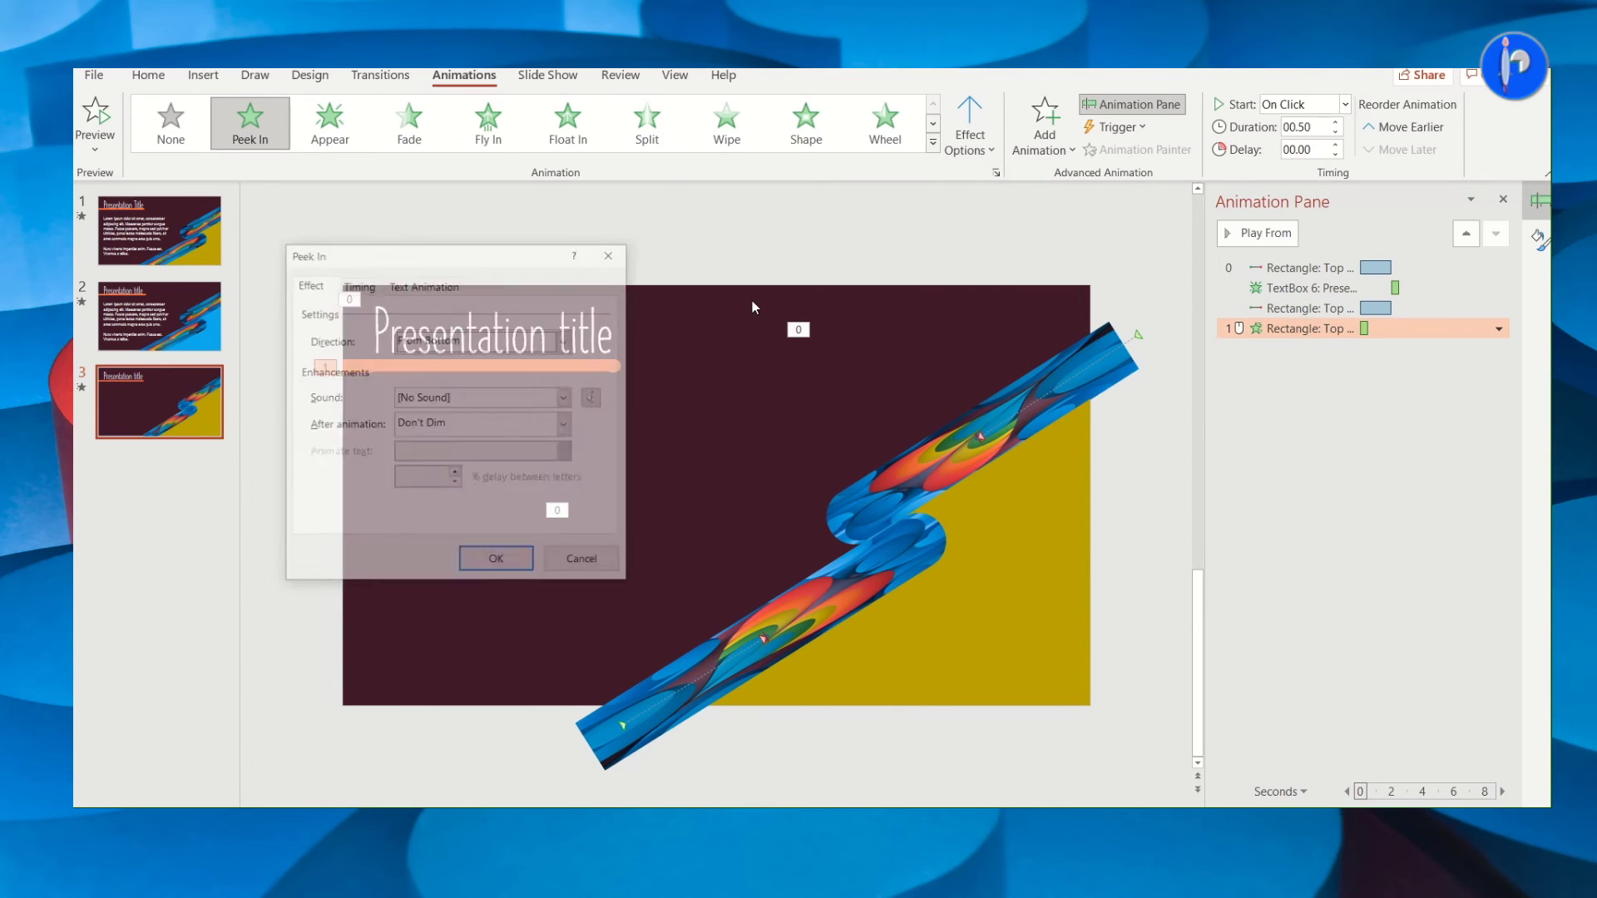
click(1302, 104)
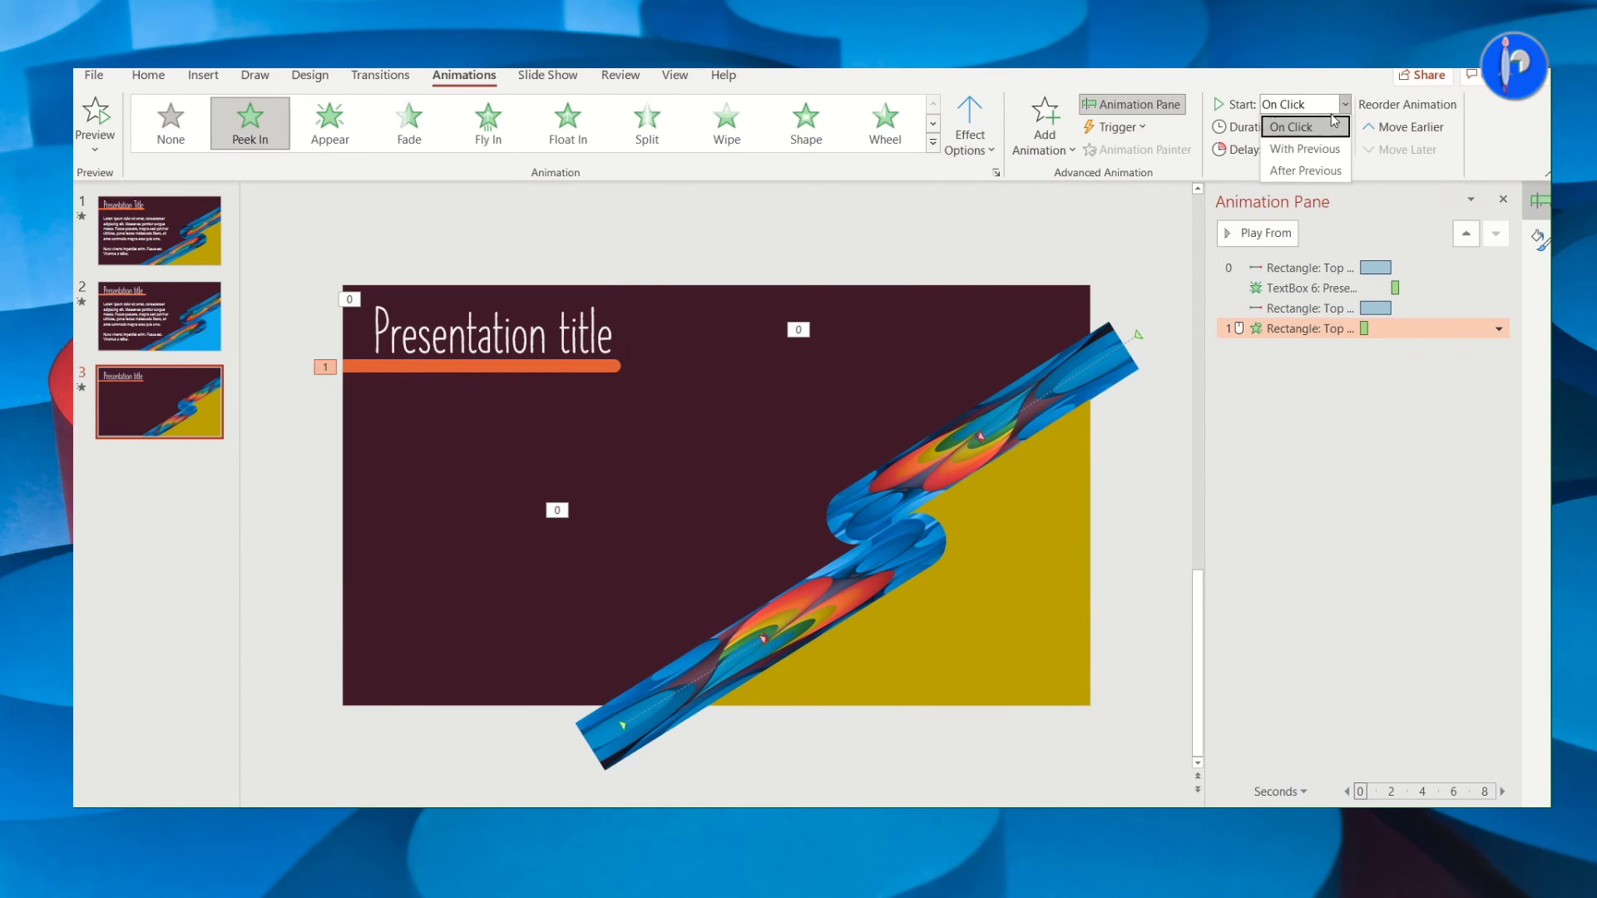
click(1298, 142)
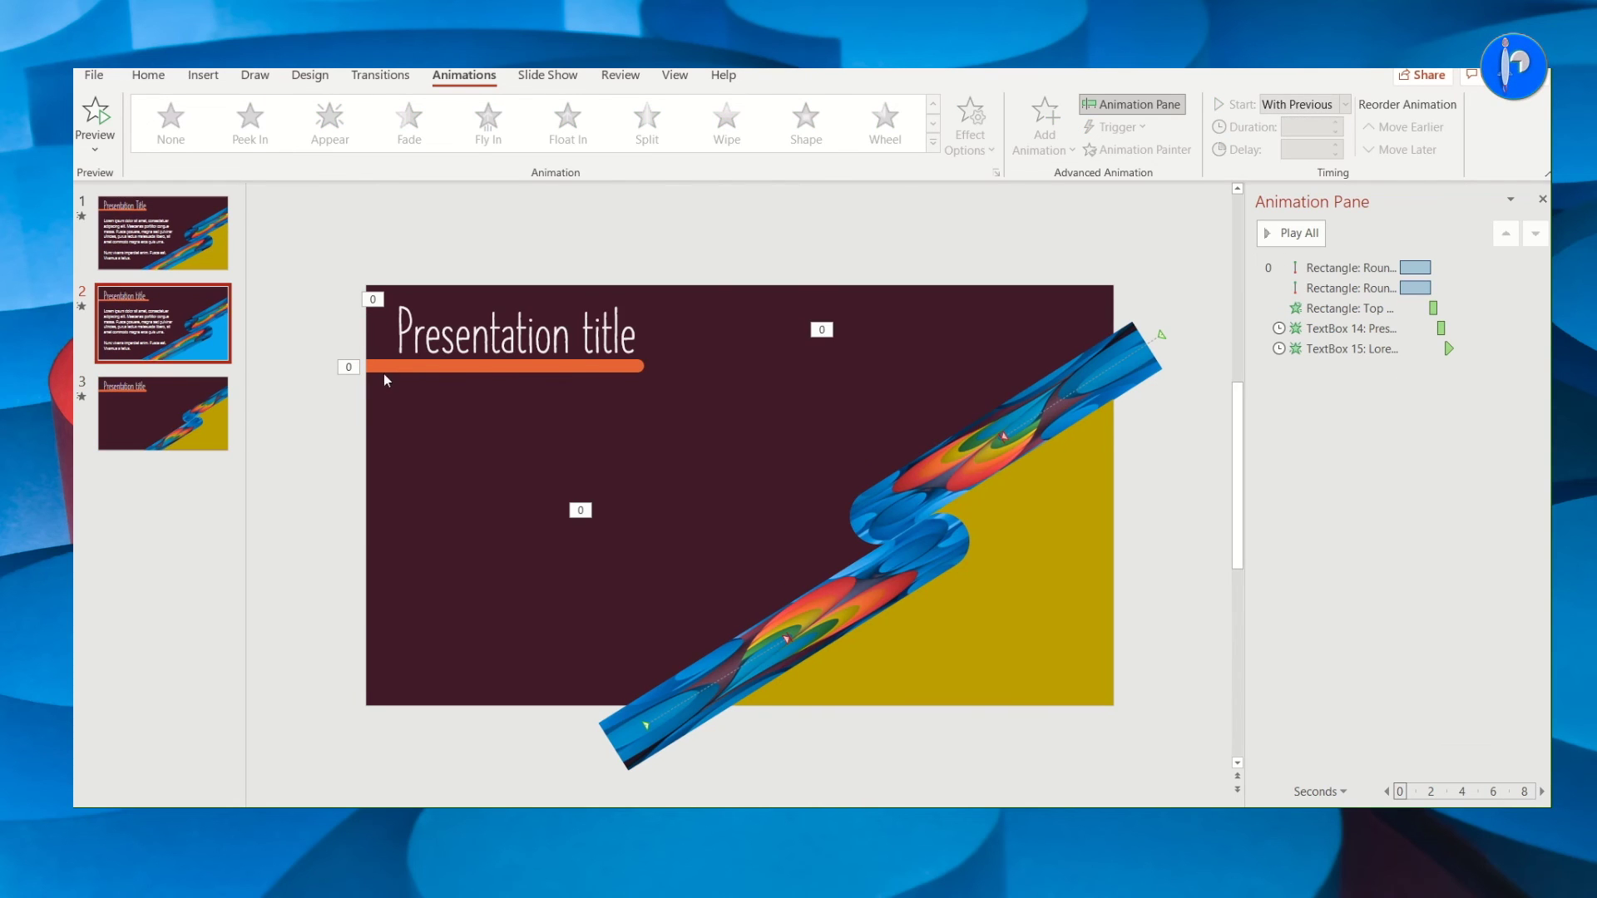
- Paste slide 2's lorem ipsum body text box, with its Appear animation, onto slide 3
click(221, 337)
click(336, 443)
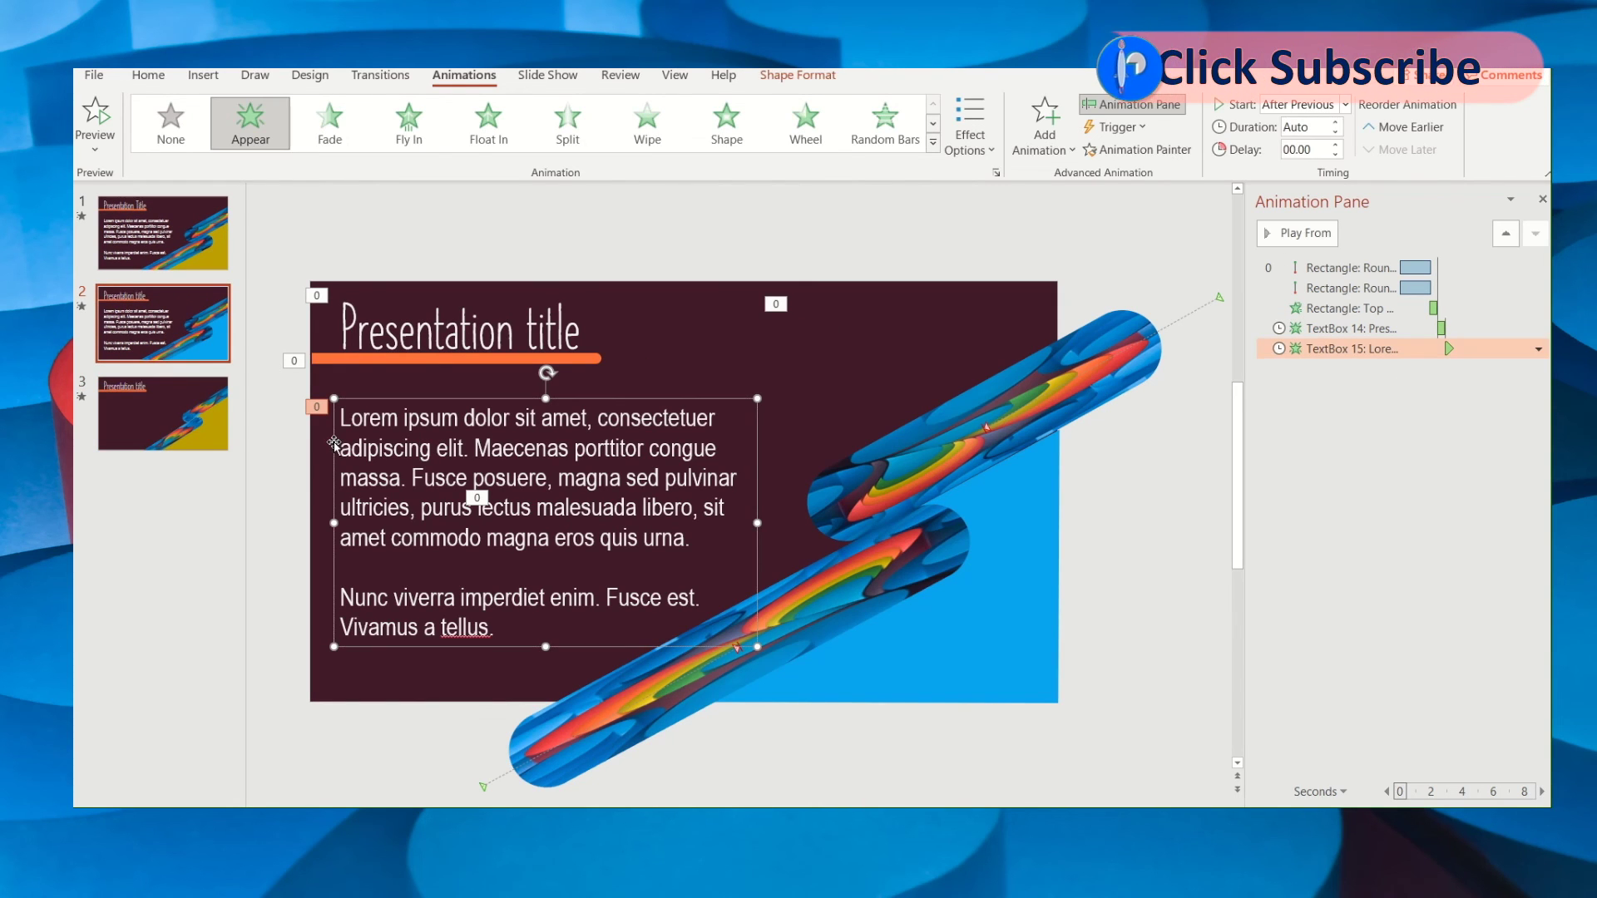
click(173, 418)
key(ctrl+v)
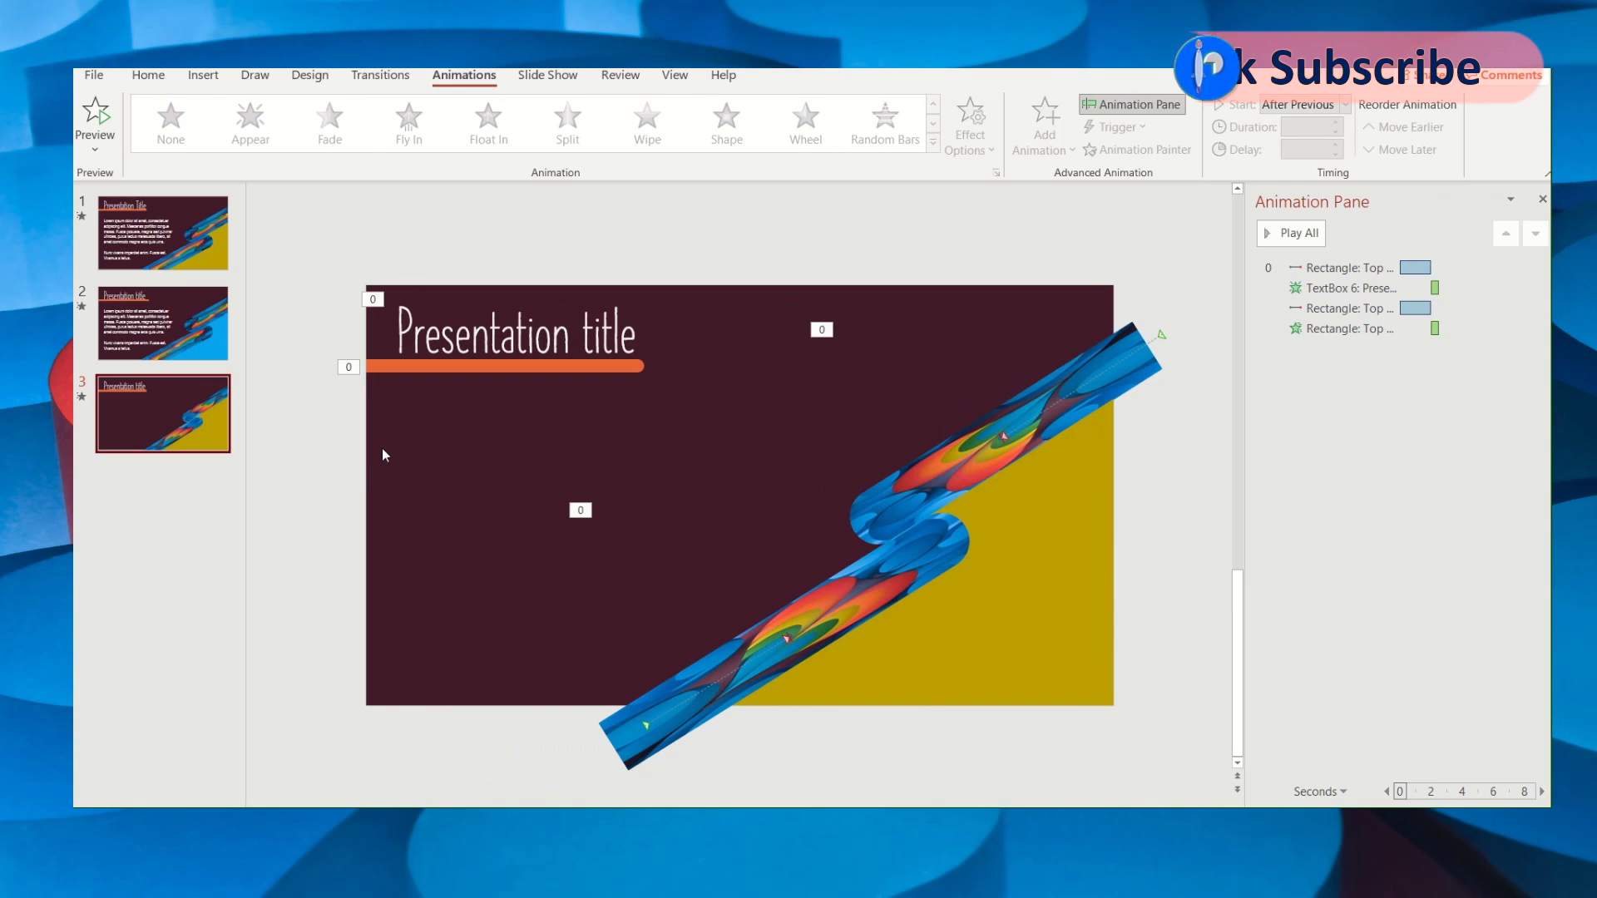
- Preview all five animations on slide 3, then stop the preview
click(1423, 391)
click(1310, 234)
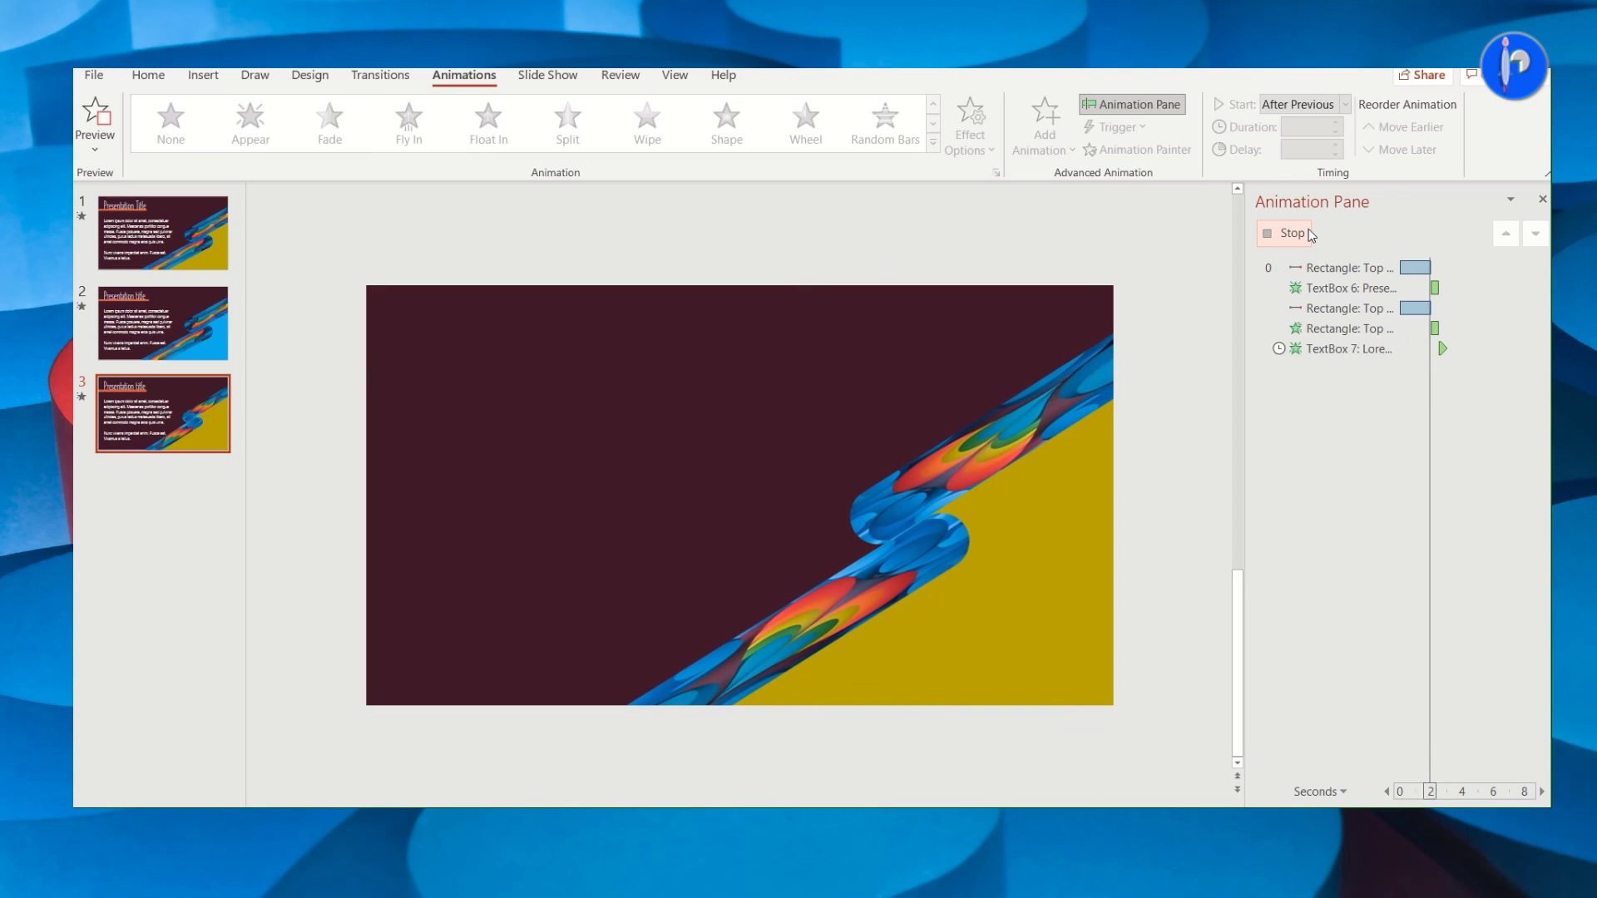
click(1309, 234)
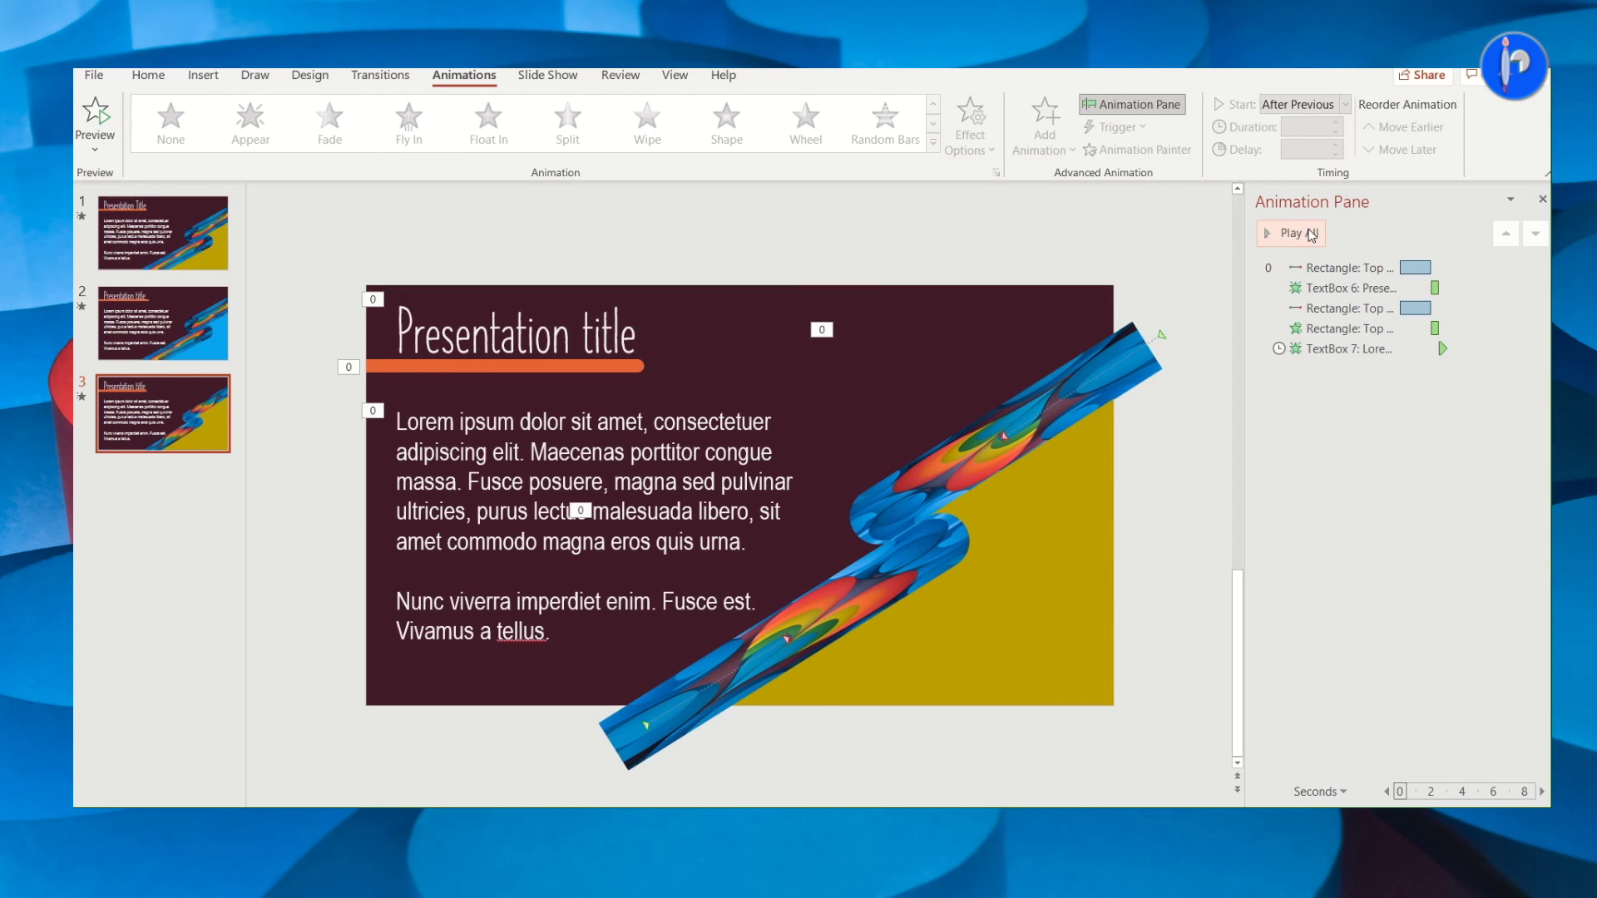